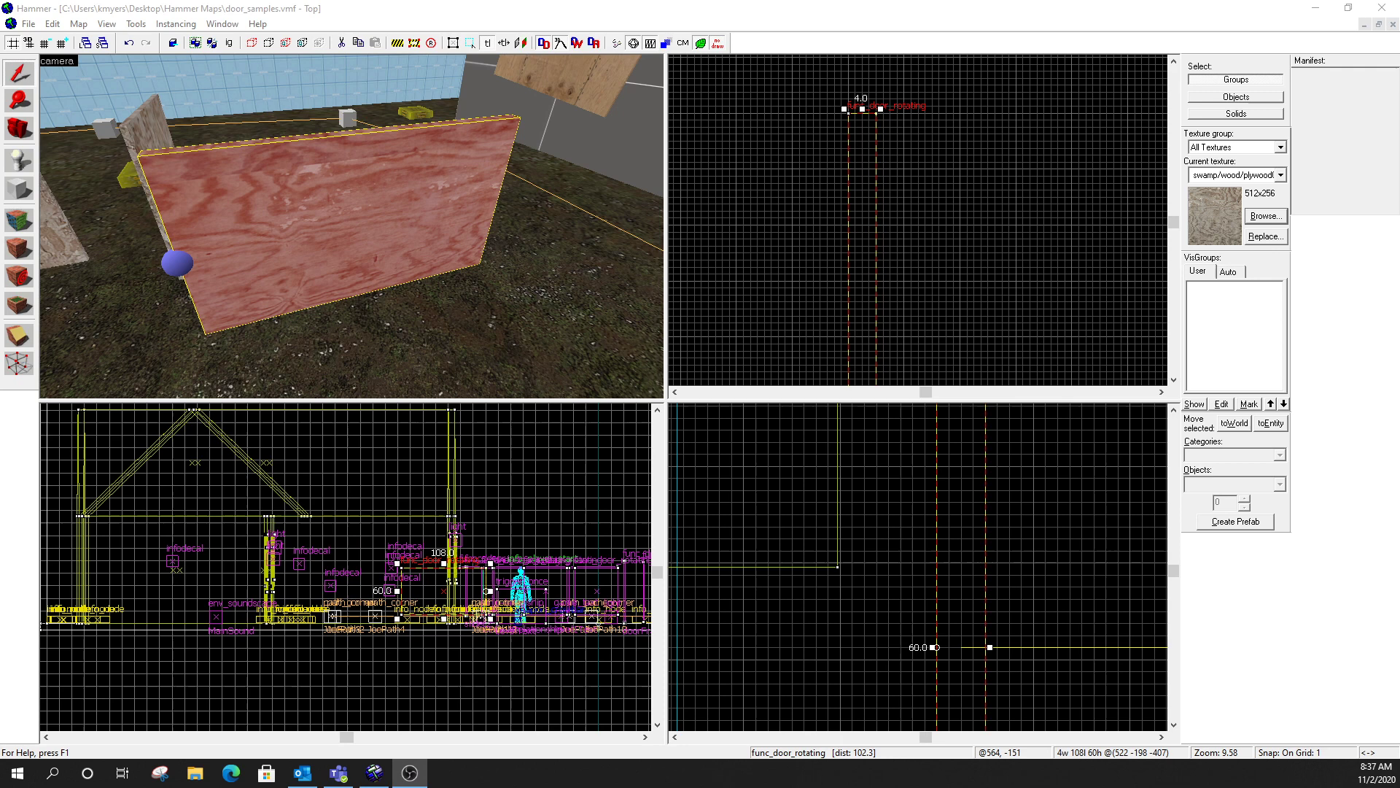
Create a plywood block about 3 wide, 99 long and 60 high in the top view, beside the existing rotating door.
{"action": "left_click", "coordinate": [19, 188]}
{"action": "scroll", "coordinate": [1046, 273], "scroll_direction": "down", "scroll_amount": 10}
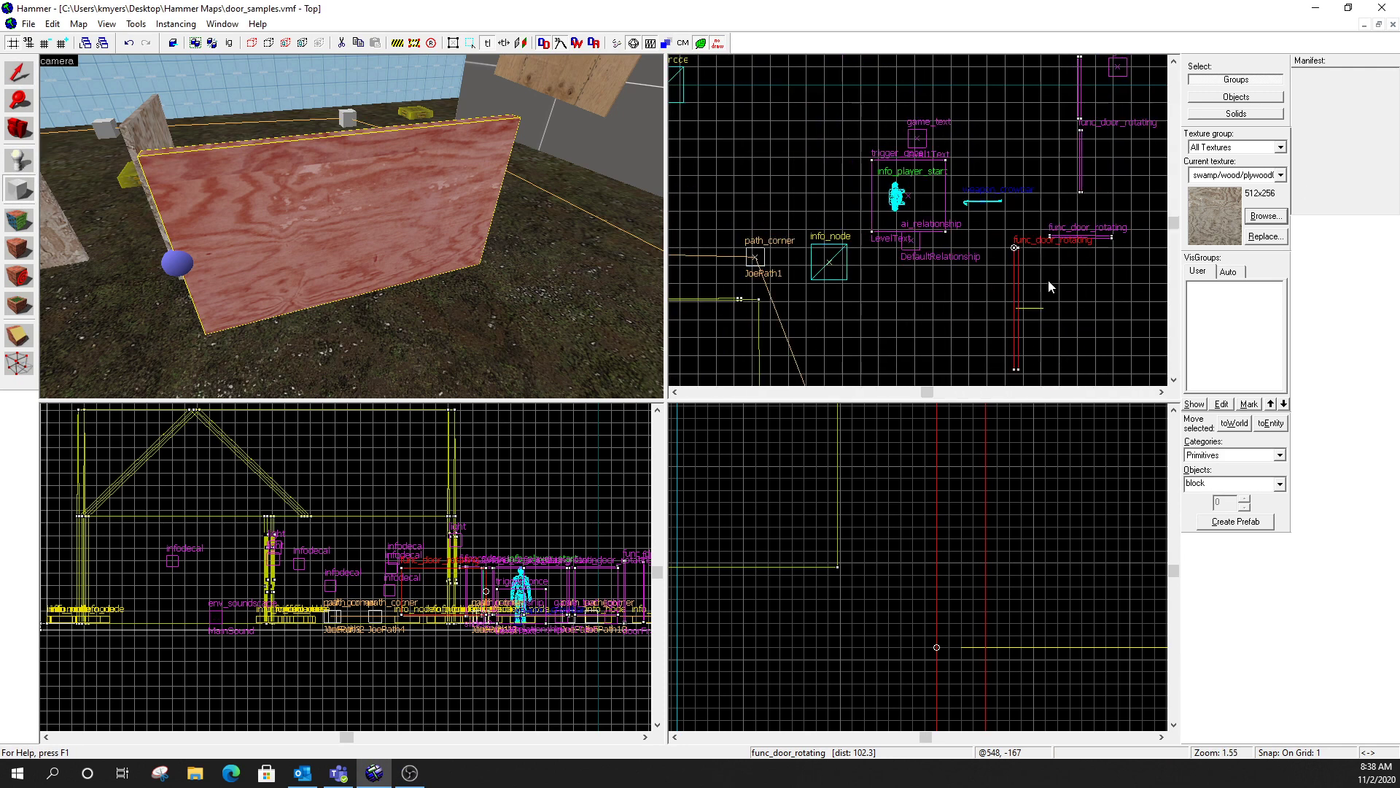
{"action": "left_click_drag", "start_coordinate": [975, 234], "coordinate": [975, 351]}
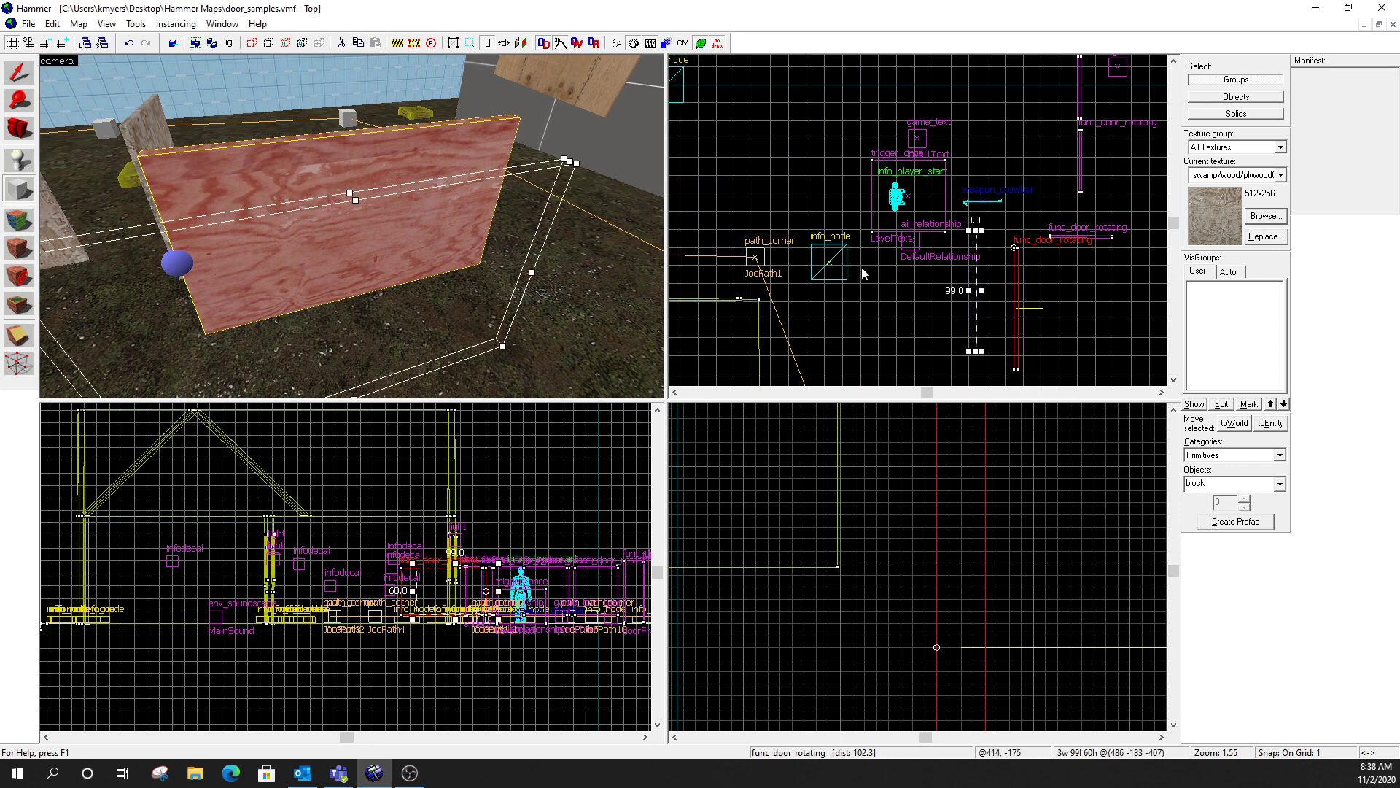
{"action": "key", "text": "Return"}
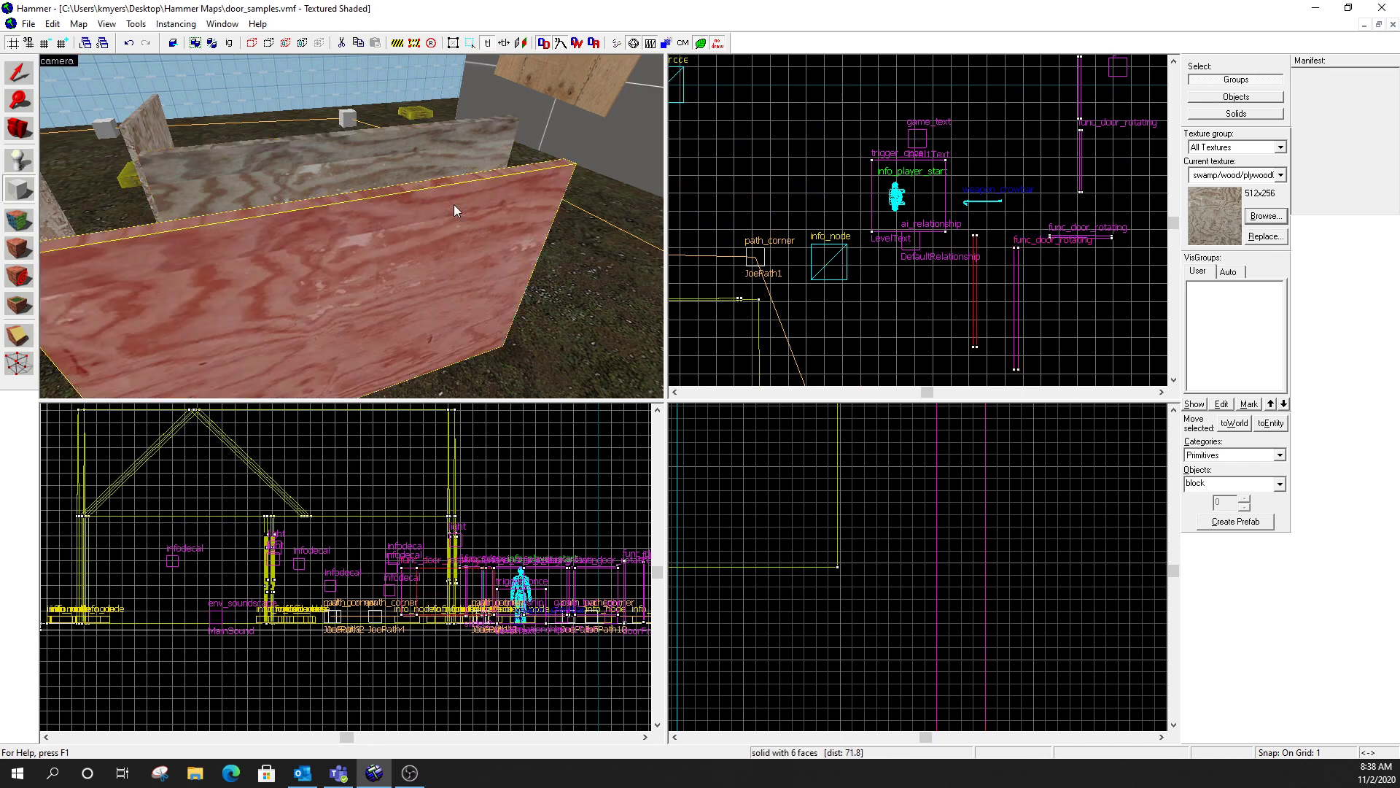
Tie the new plywood block to an entity of class func_door_rotating and apply the class.
{"action": "key", "text": "z"}
{"action": "key", "text": "s"}
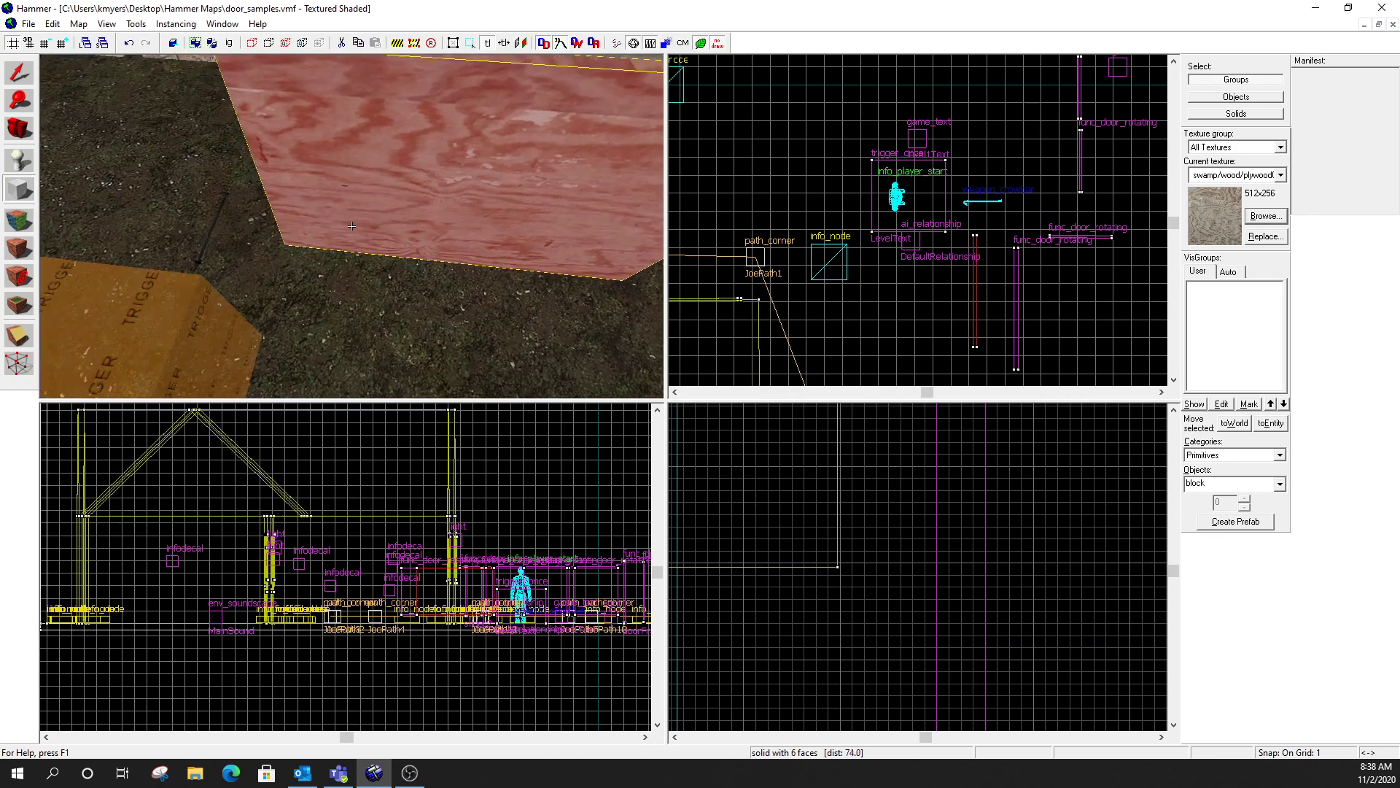
{"action": "key", "text": "d"}
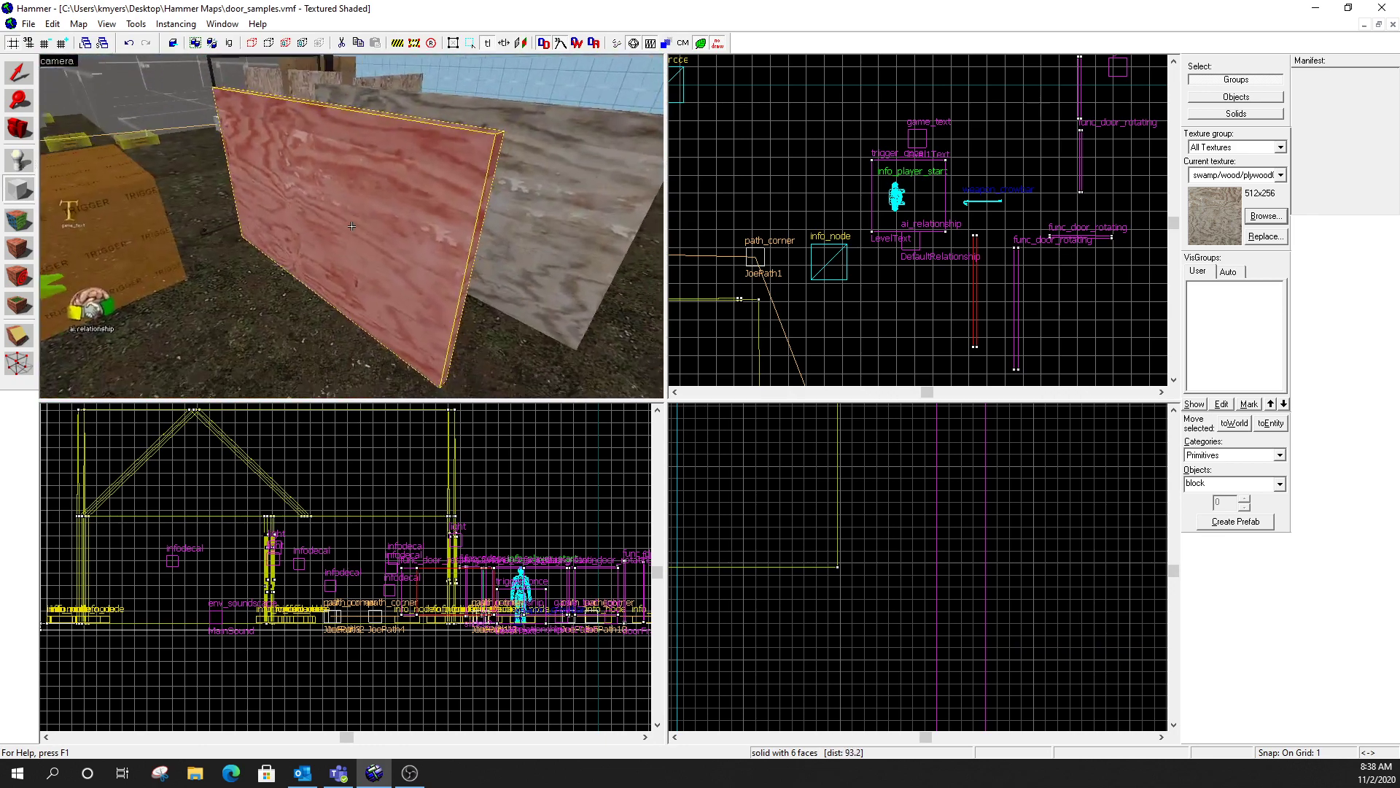
{"action": "key", "text": "a"}
{"action": "key", "text": "a"}
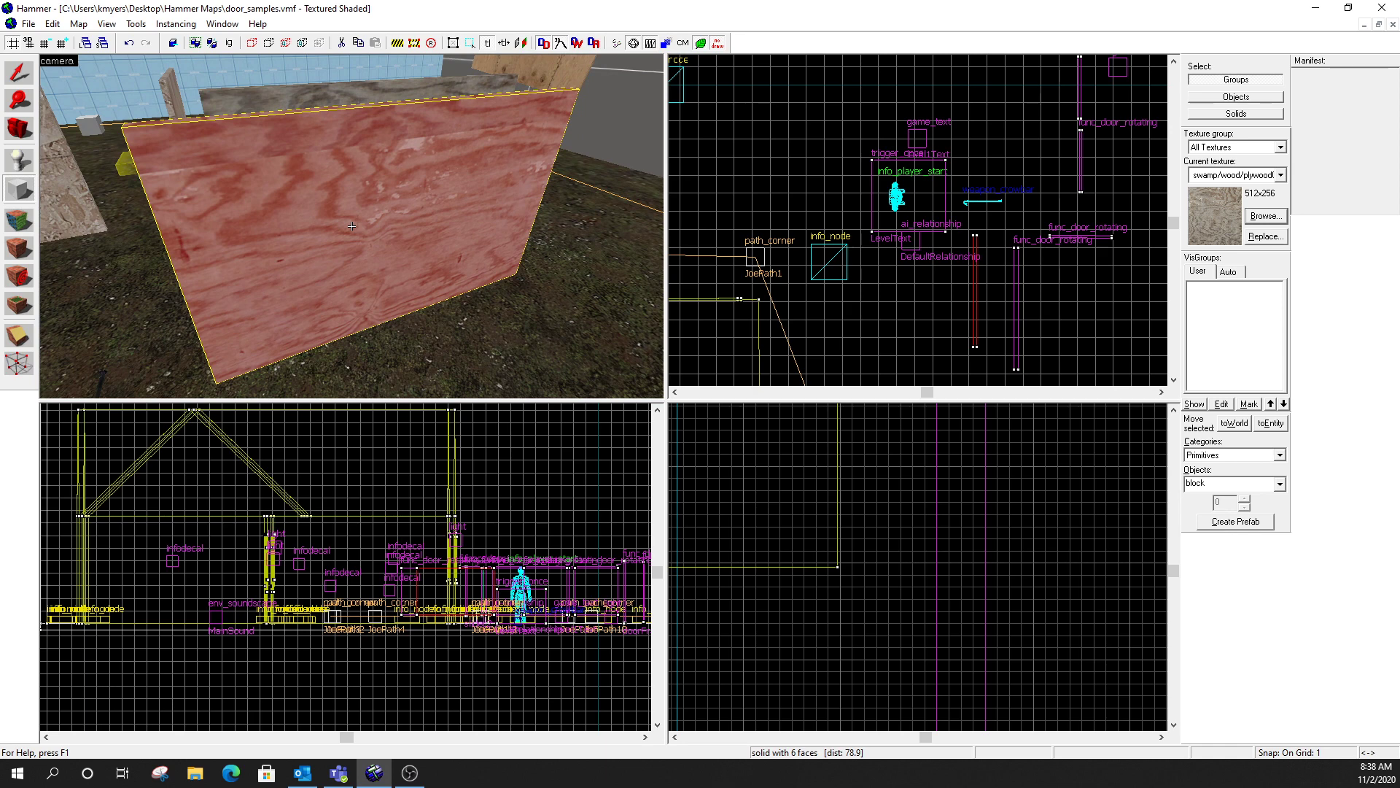
{"action": "left_click_drag", "start_coordinate": [351, 226], "coordinate": [352, 226]}
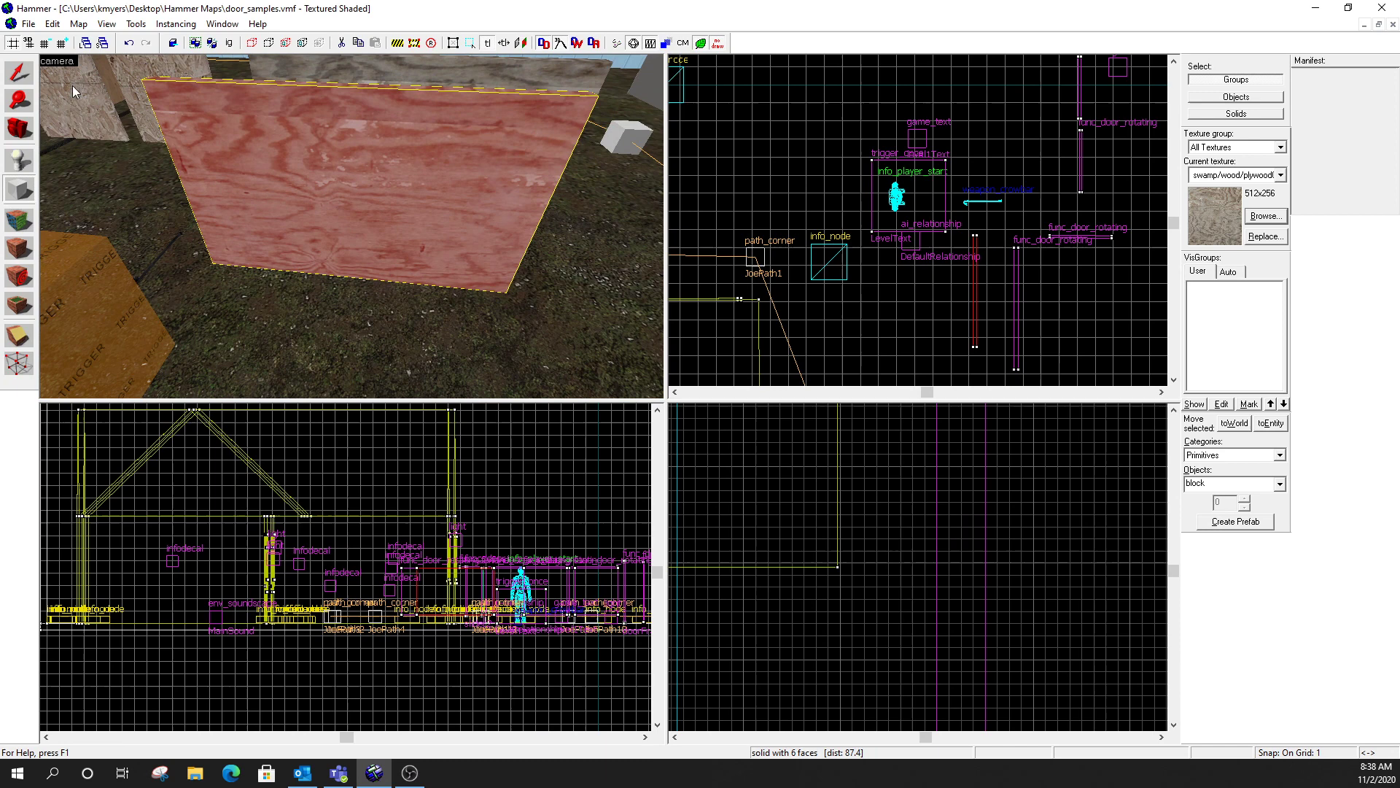
{"action": "left_click", "coordinate": [17, 73]}
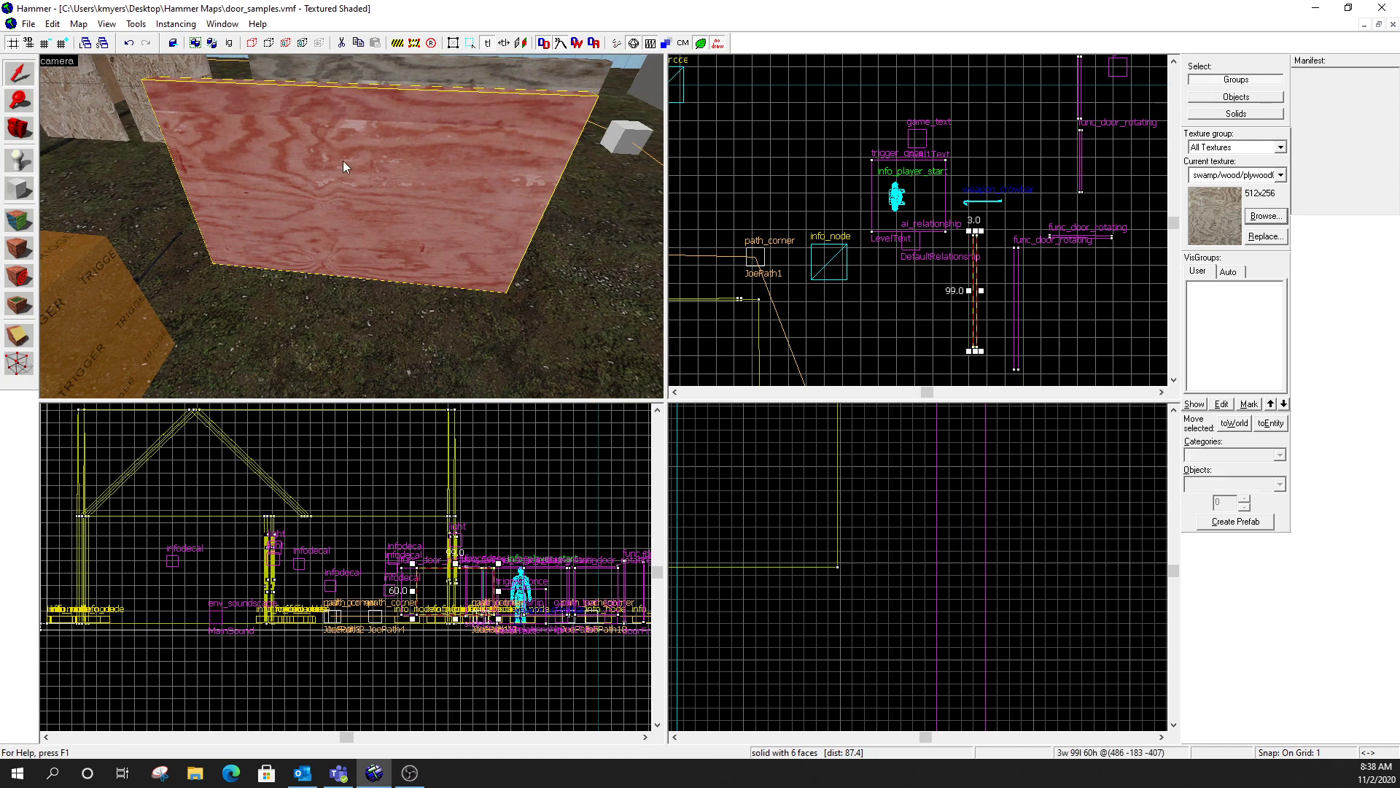
{"action": "scroll", "coordinate": [988, 274], "scroll_direction": "up", "scroll_amount": 3}
{"action": "scroll", "coordinate": [987, 281], "scroll_direction": "up", "scroll_amount": 3}
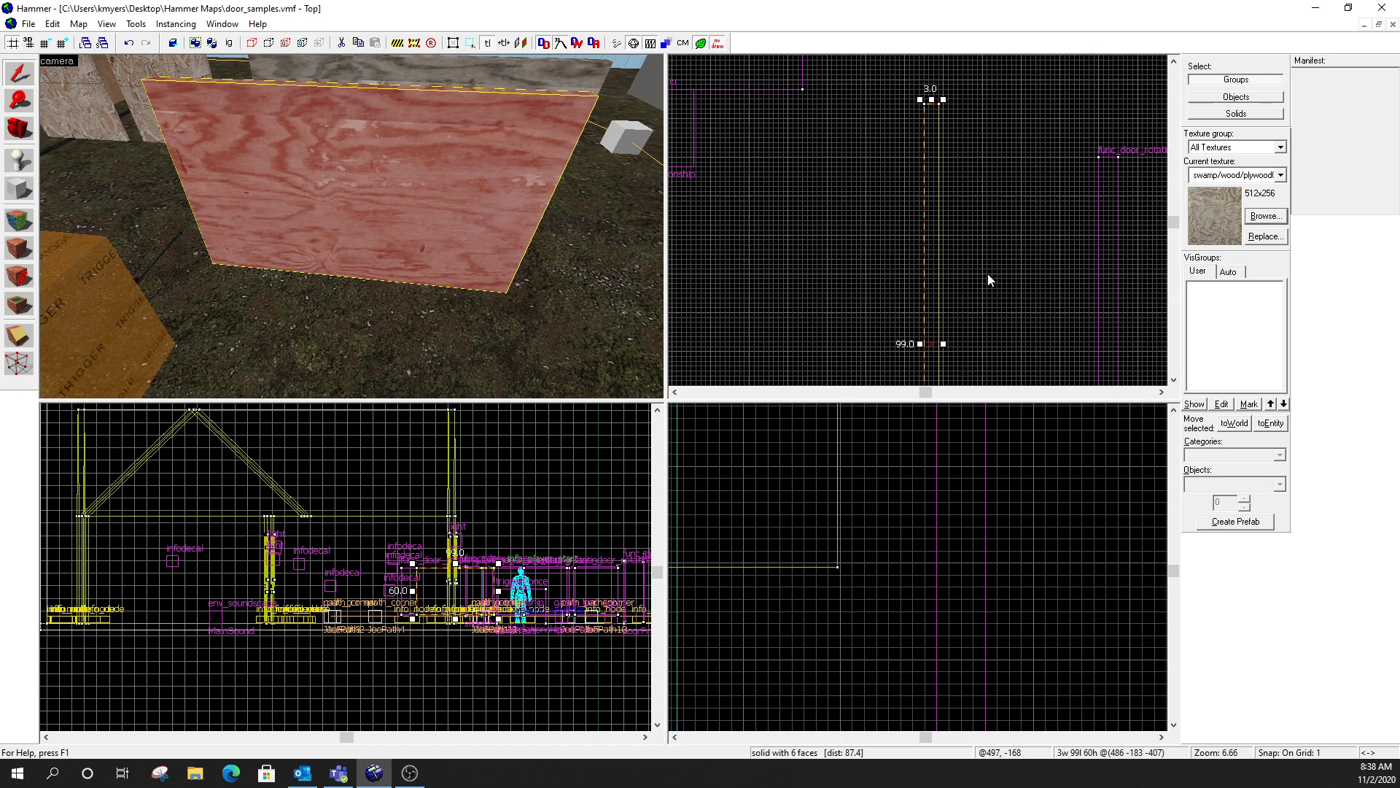
{"action": "right_click", "coordinate": [932, 193]}
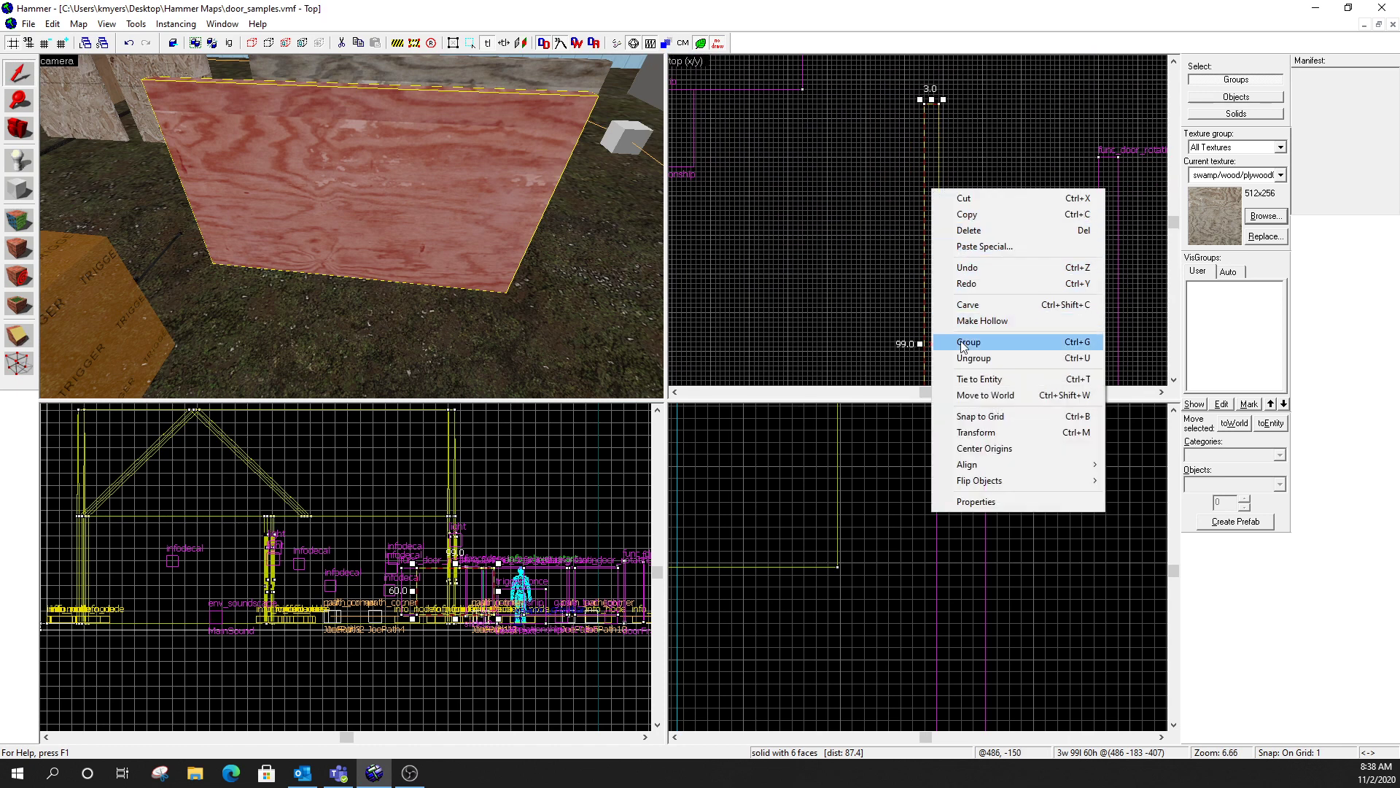
{"action": "left_click", "coordinate": [998, 378]}
{"action": "left_click", "coordinate": [687, 208]}
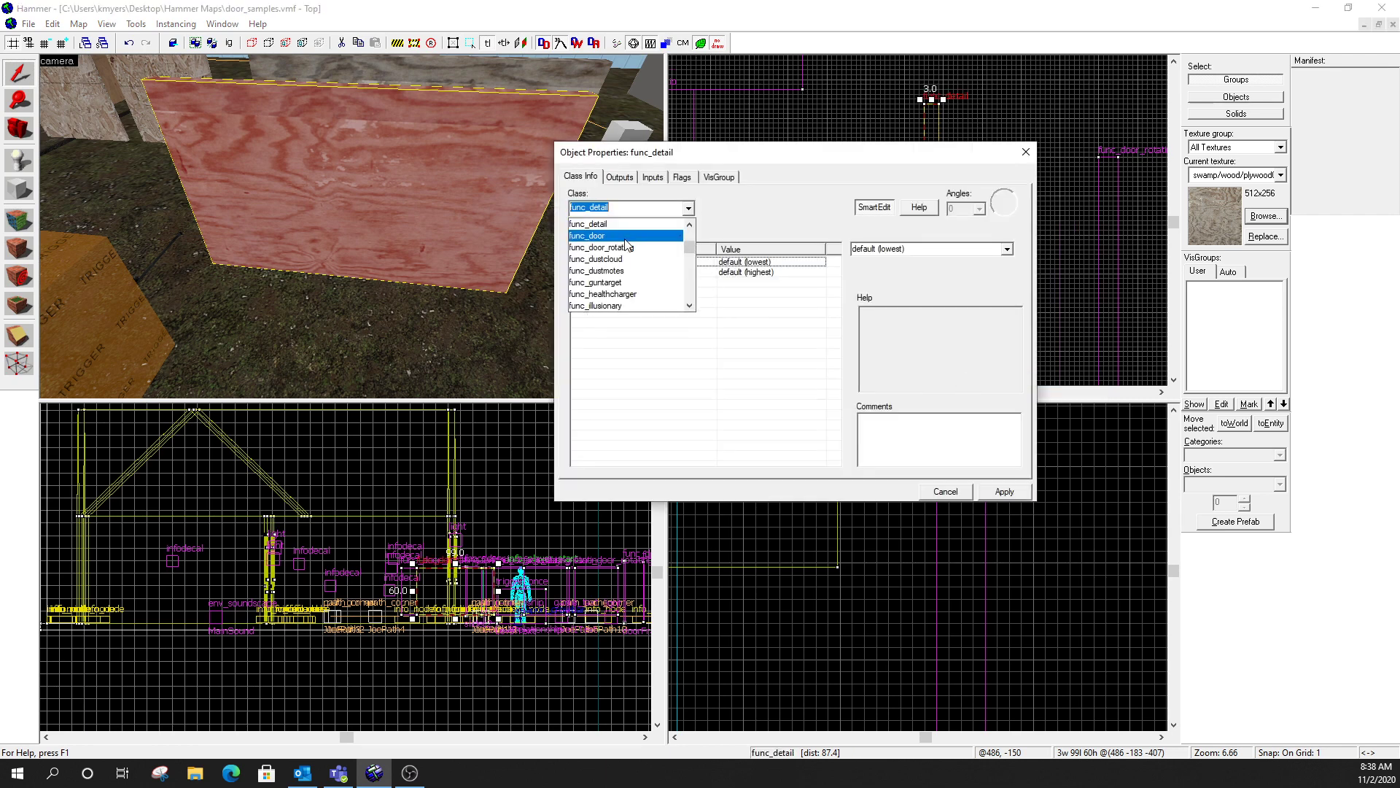
{"action": "left_click", "coordinate": [627, 248]}
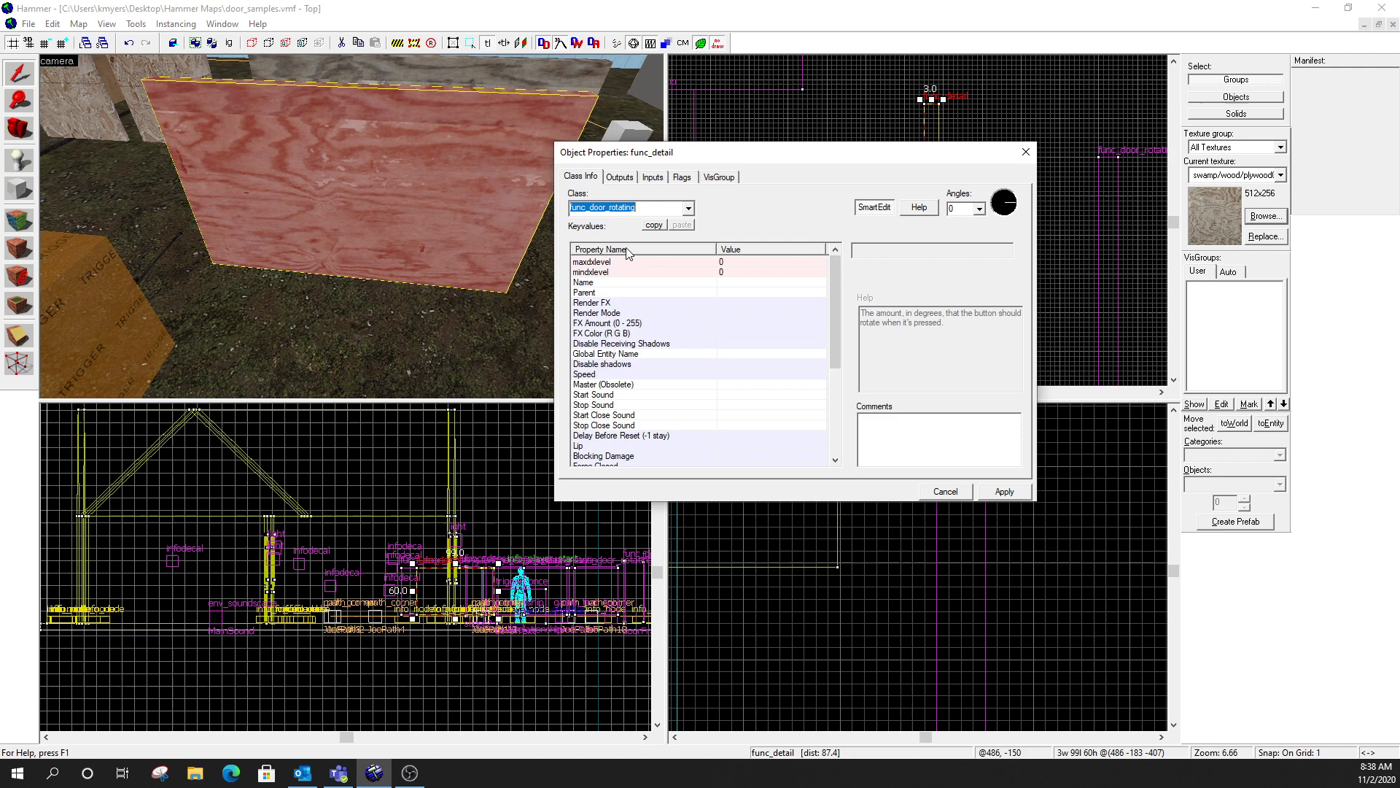
{"action": "left_click", "coordinate": [1004, 492]}
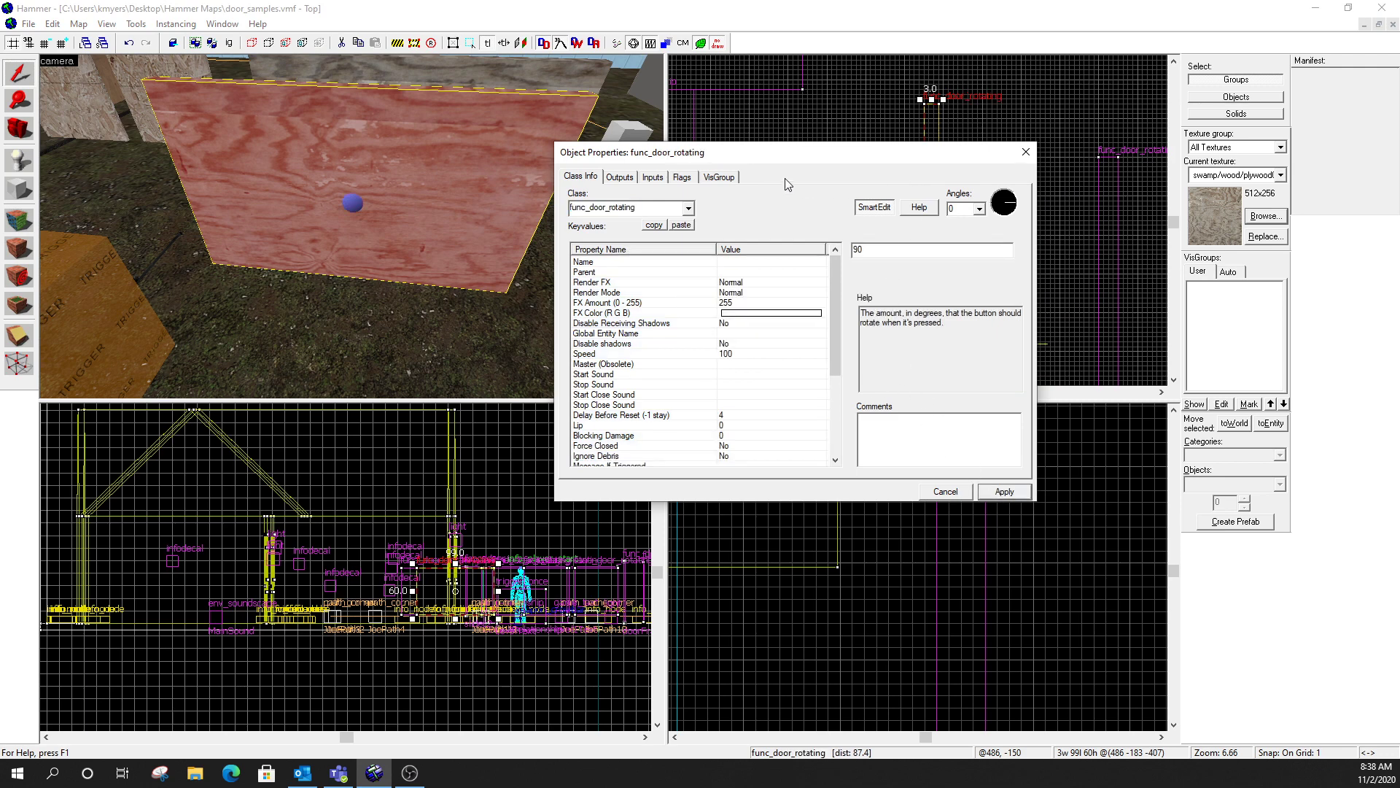
Move the rotating door's origin from the block's centre to its upper end in the top view as the hinge point.
{"action": "left_click", "coordinate": [382, 105]}
{"action": "left_click_drag", "start_coordinate": [748, 152], "coordinate": [837, 138]}
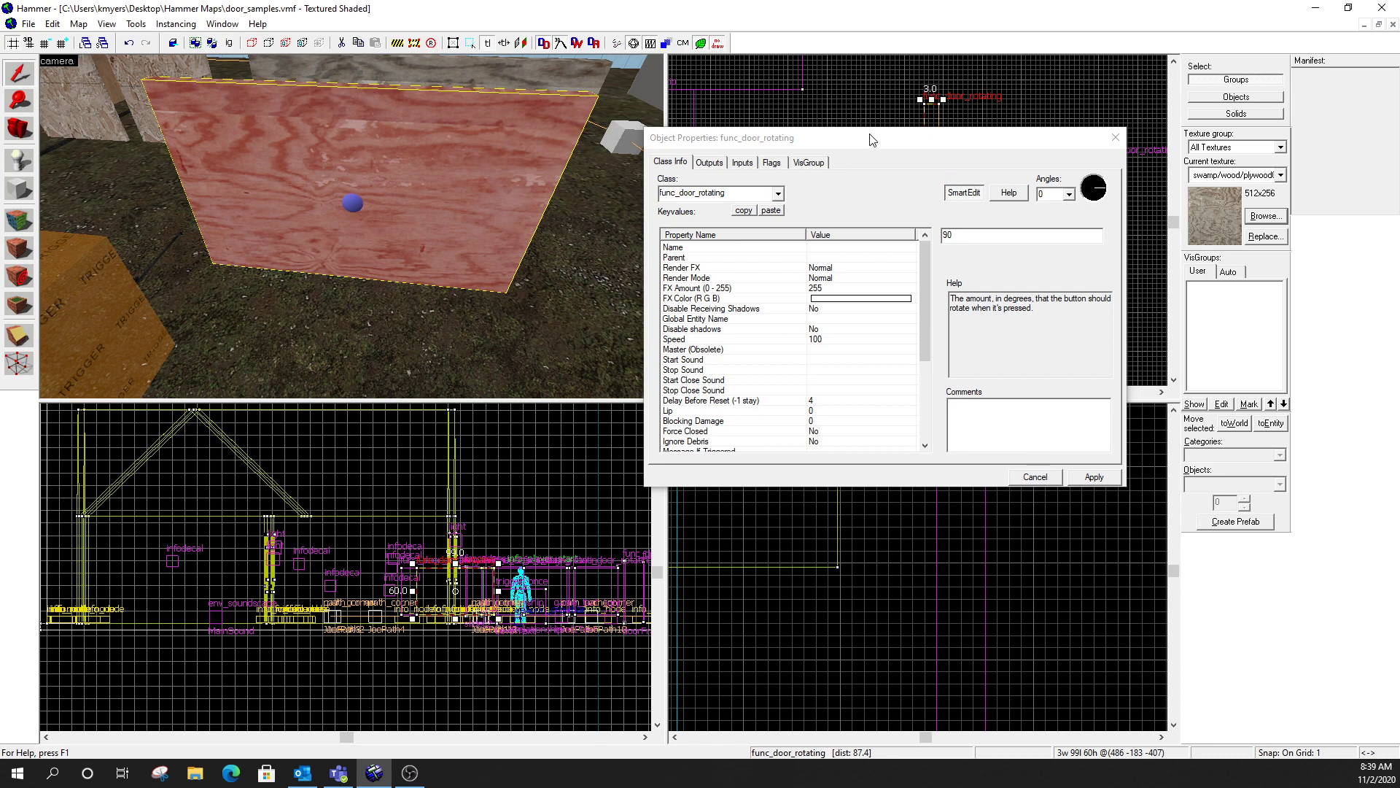
{"action": "left_click_drag", "start_coordinate": [873, 138], "coordinate": [441, 207]}
{"action": "scroll", "coordinate": [984, 235], "scroll_direction": "up", "scroll_amount": 2}
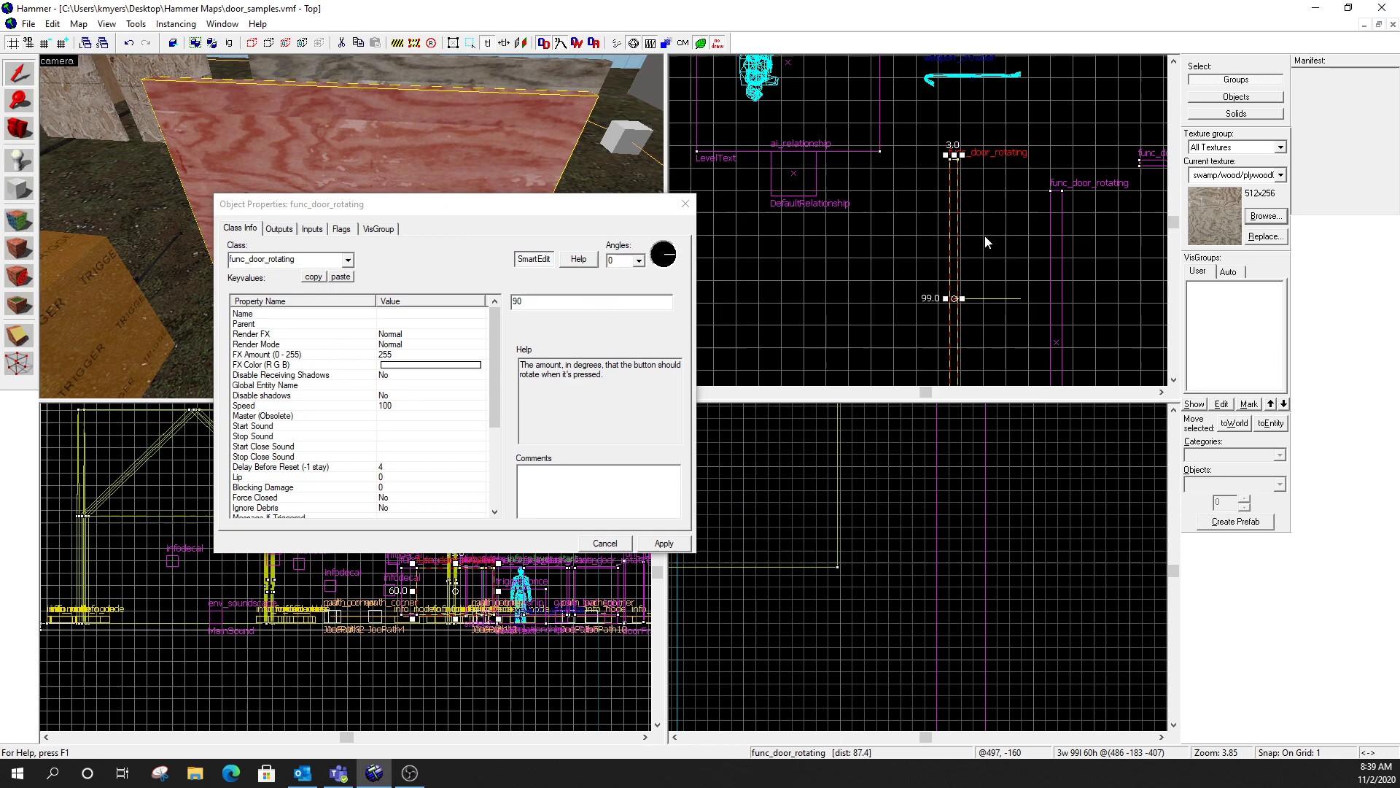
{"action": "scroll", "coordinate": [999, 323], "scroll_direction": "up", "scroll_amount": 1}
{"action": "scroll", "coordinate": [953, 229], "scroll_direction": "up", "scroll_amount": 6}
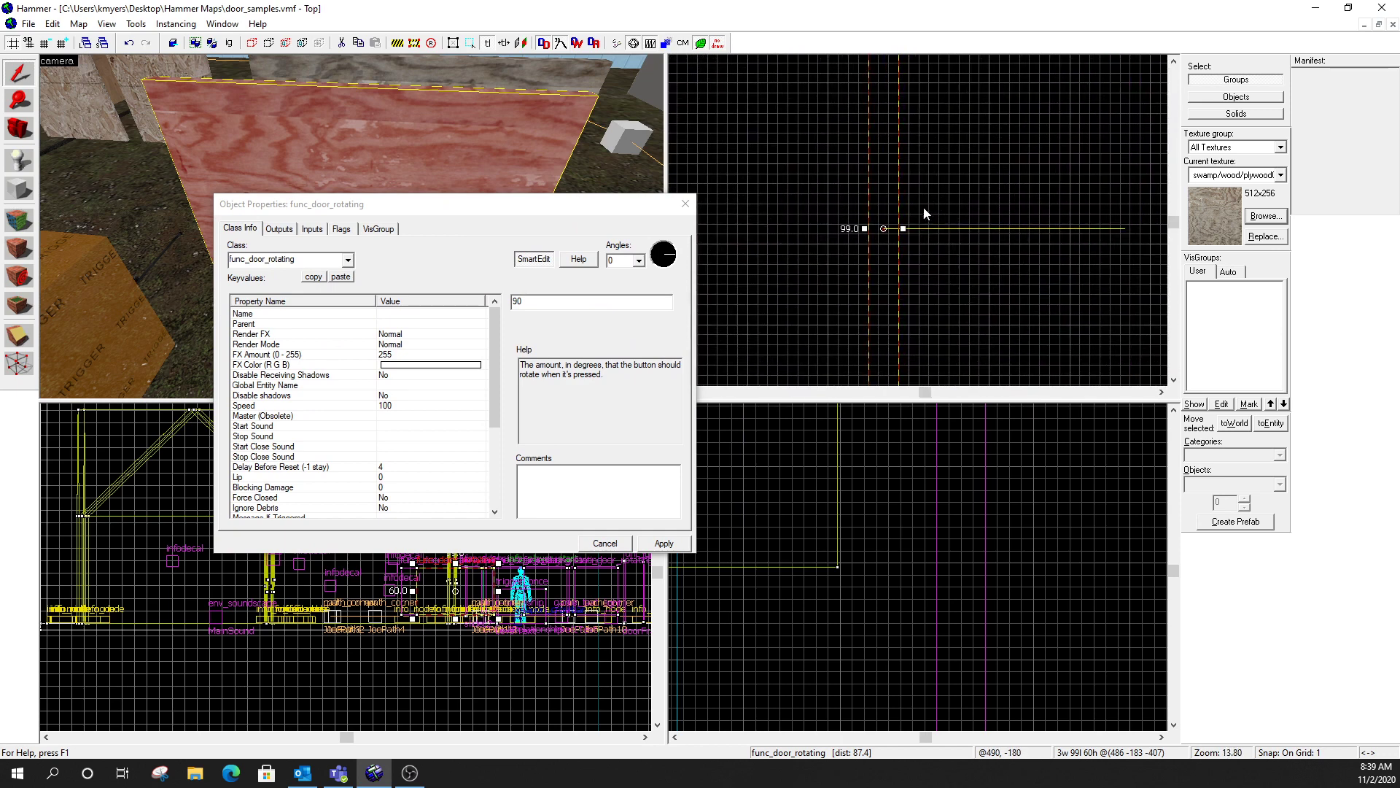
{"action": "scroll", "coordinate": [890, 204], "scroll_direction": "up", "scroll_amount": 3}
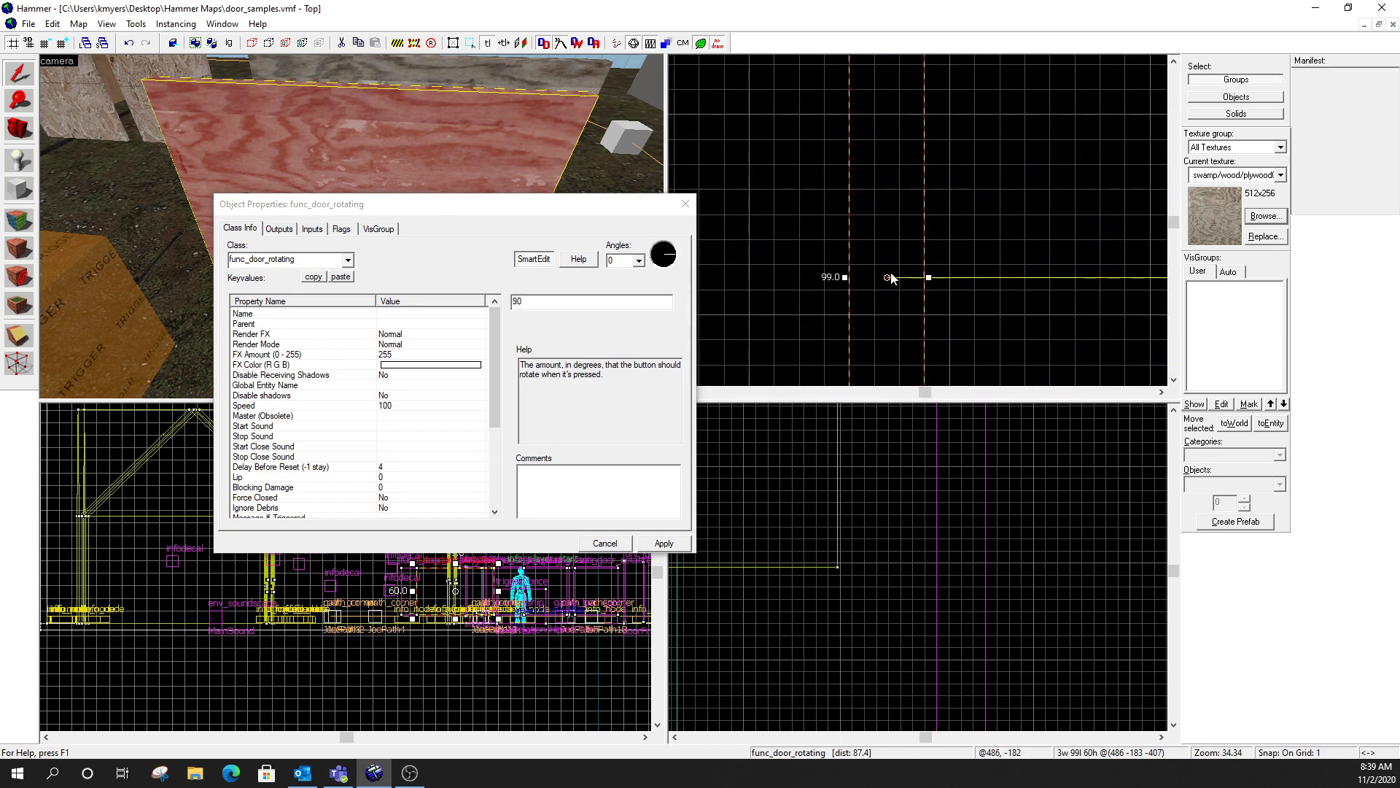
{"action": "mouse_move", "coordinate": [887, 279]}
{"action": "left_mouse_down"}
{"action": "mouse_move", "coordinate": [864, 160]}
{"action": "mouse_move", "coordinate": [904, 220]}
{"action": "mouse_move", "coordinate": [882, 208]}
{"action": "mouse_move", "coordinate": [864, 231]}
{"action": "mouse_move", "coordinate": [917, 259]}
{"action": "mouse_move", "coordinate": [875, 251]}
{"action": "mouse_move", "coordinate": [894, 241]}
{"action": "mouse_move", "coordinate": [867, 222]}
{"action": "mouse_move", "coordinate": [893, 221]}
{"action": "mouse_move", "coordinate": [891, 11]}
{"action": "mouse_move", "coordinate": [911, 136]}
{"action": "left_mouse_up"}
{"action": "scroll", "coordinate": [911, 136], "scroll_direction": "down", "scroll_amount": 4}
{"action": "scroll", "coordinate": [923, 128], "scroll_direction": "down", "scroll_amount": 5}
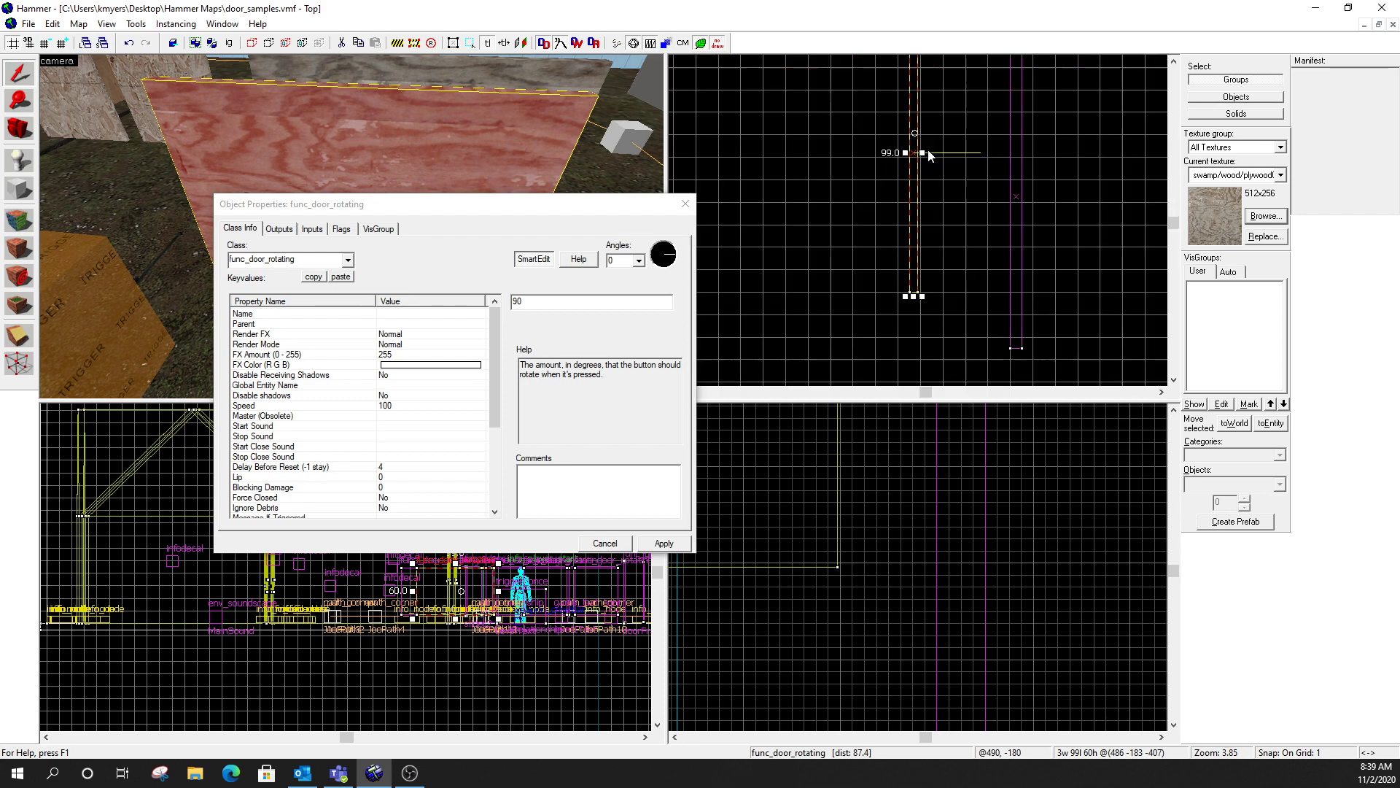
{"action": "scroll", "coordinate": [973, 86], "scroll_direction": "up", "scroll_amount": 5}
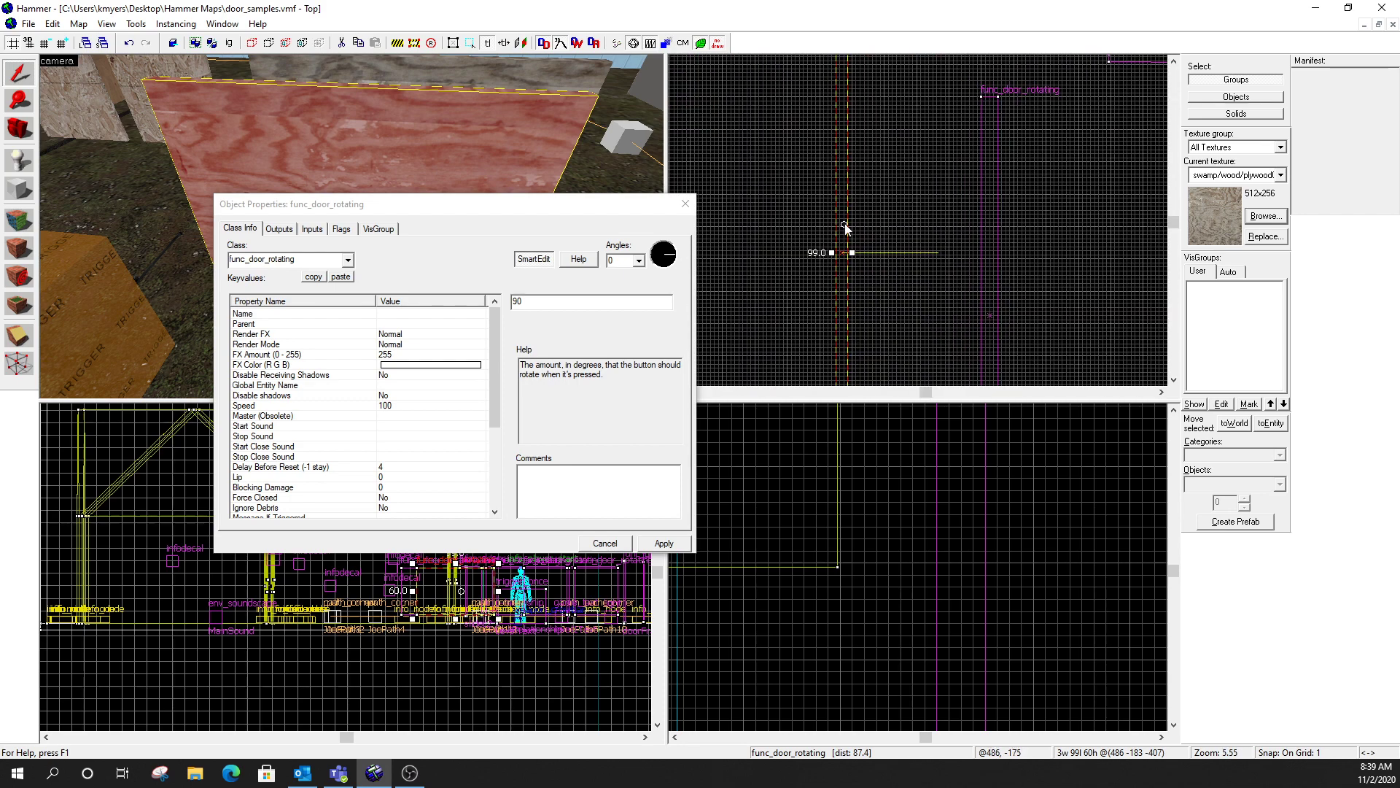
{"action": "mouse_move", "coordinate": [838, 234]}
{"action": "left_mouse_down"}
{"action": "mouse_move", "coordinate": [842, 36]}
{"action": "mouse_move", "coordinate": [843, 129]}
{"action": "left_mouse_up"}
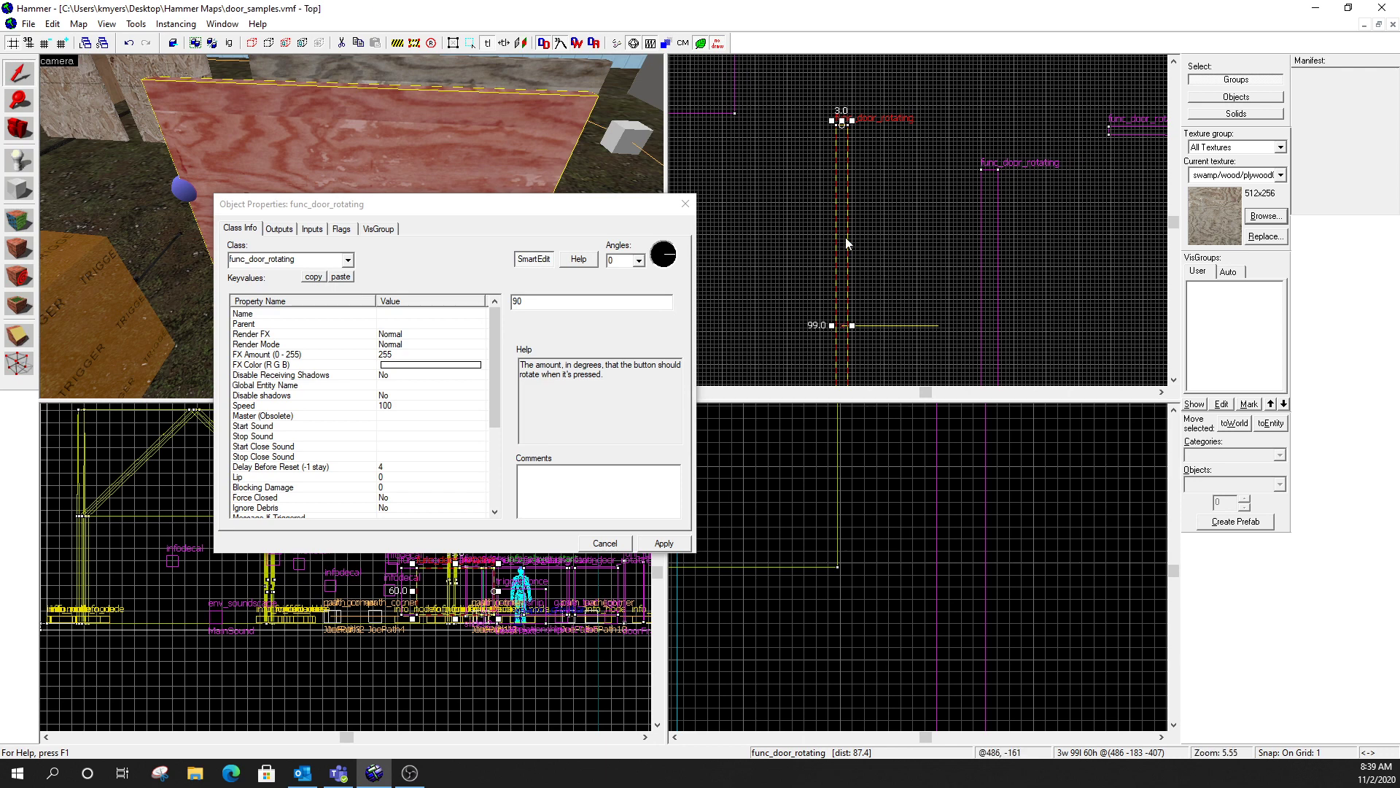
{"action": "mouse_move", "coordinate": [842, 128]}
{"action": "left_mouse_down"}
{"action": "mouse_move", "coordinate": [851, 266]}
{"action": "mouse_move", "coordinate": [822, 274]}
{"action": "mouse_move", "coordinate": [805, 235]}
{"action": "mouse_move", "coordinate": [846, 256]}
{"action": "mouse_move", "coordinate": [820, 237]}
{"action": "mouse_move", "coordinate": [843, 128]}
{"action": "left_mouse_up"}
Enable the Toggle and Use Opens flags for the rotating door and apply them.
{"action": "left_click_drag", "start_coordinate": [571, 208], "coordinate": [1001, 124]}
{"action": "left_click", "coordinate": [217, 104]}
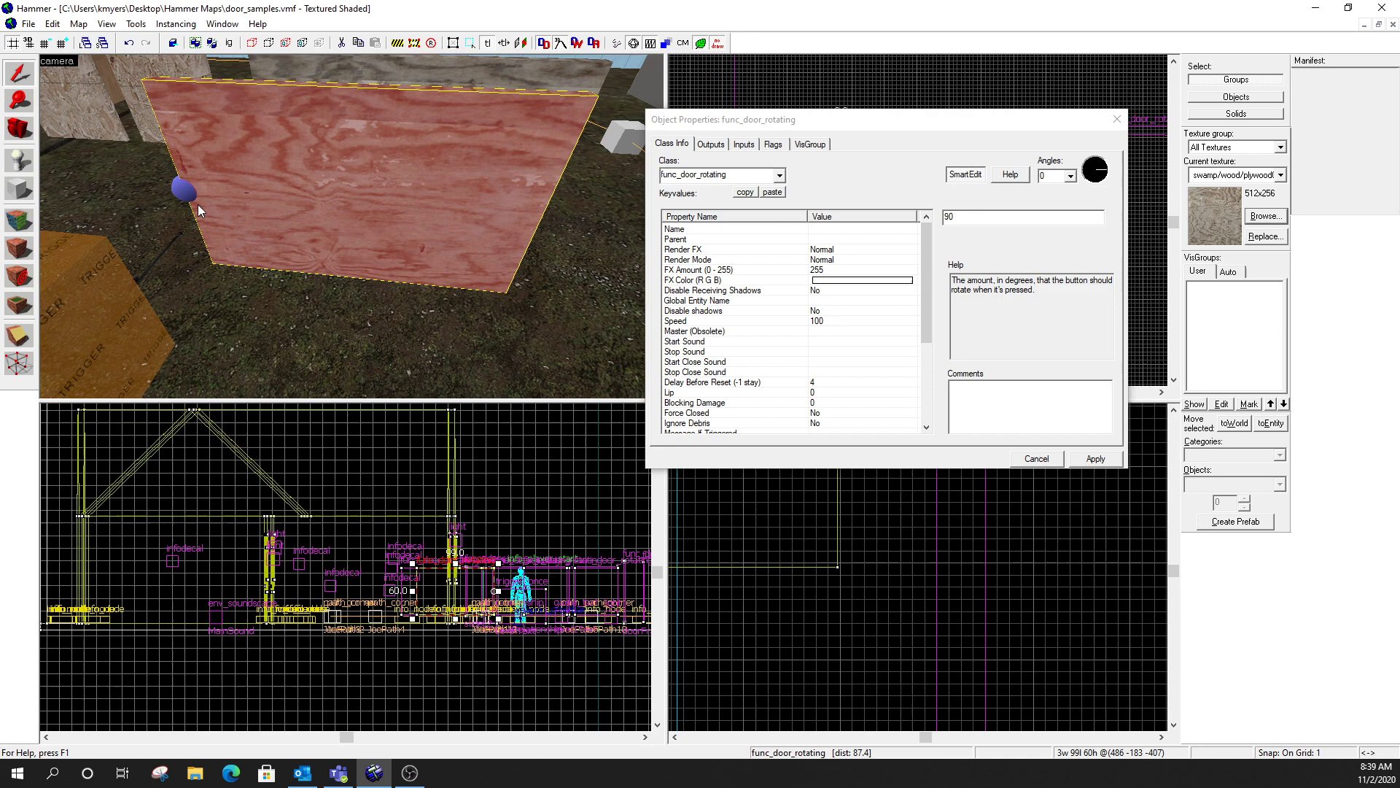
{"action": "left_click", "coordinate": [775, 145]}
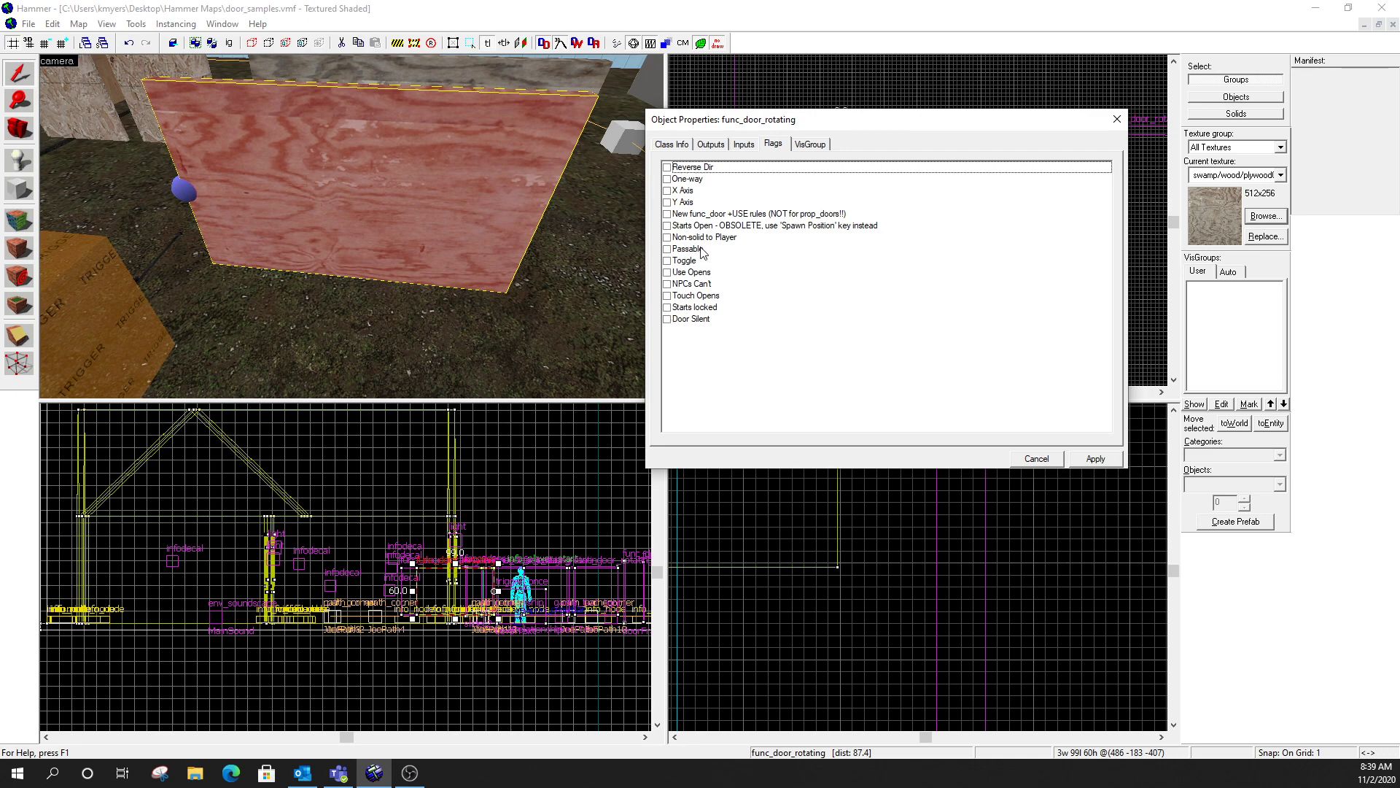
{"action": "left_click", "coordinate": [666, 260]}
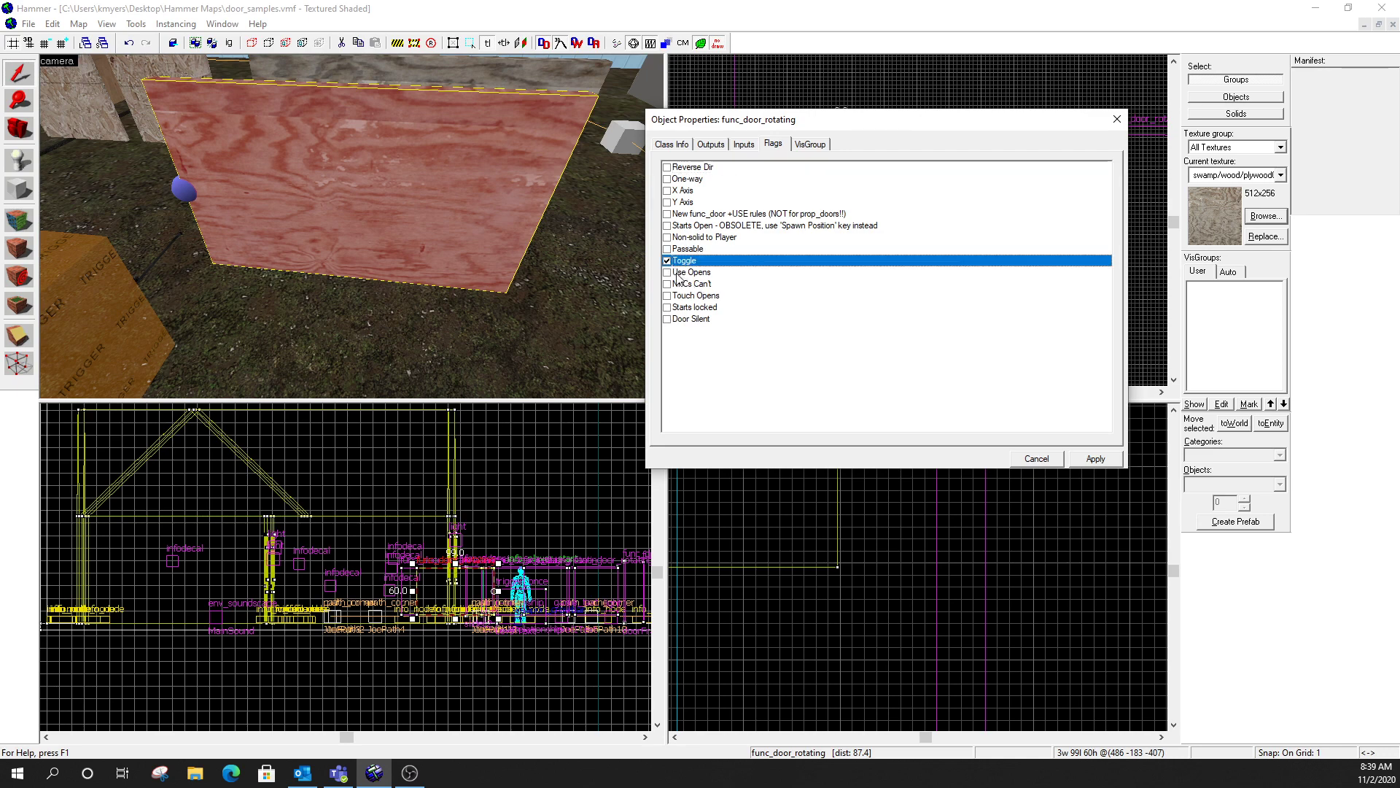
{"action": "left_click", "coordinate": [667, 272]}
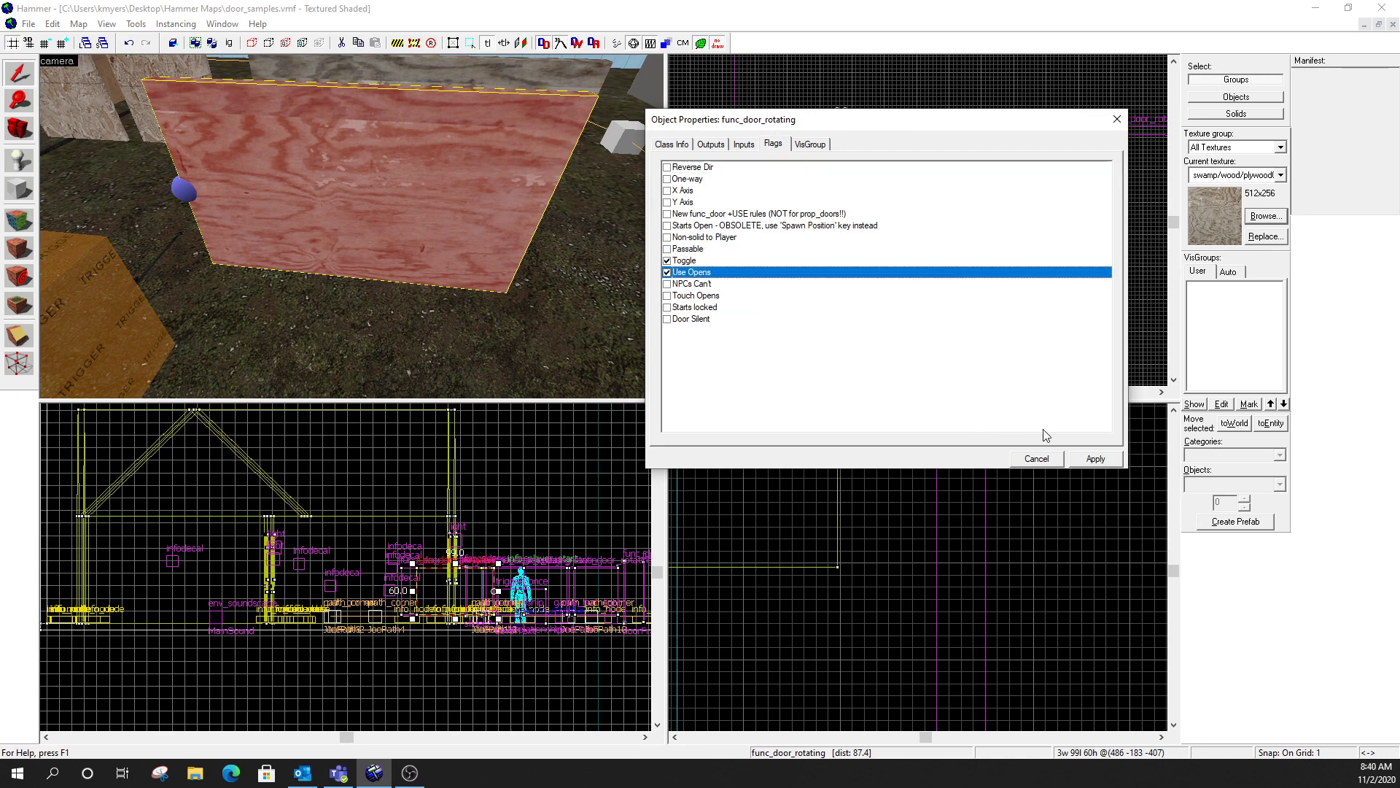
{"action": "left_click", "coordinate": [1096, 459]}
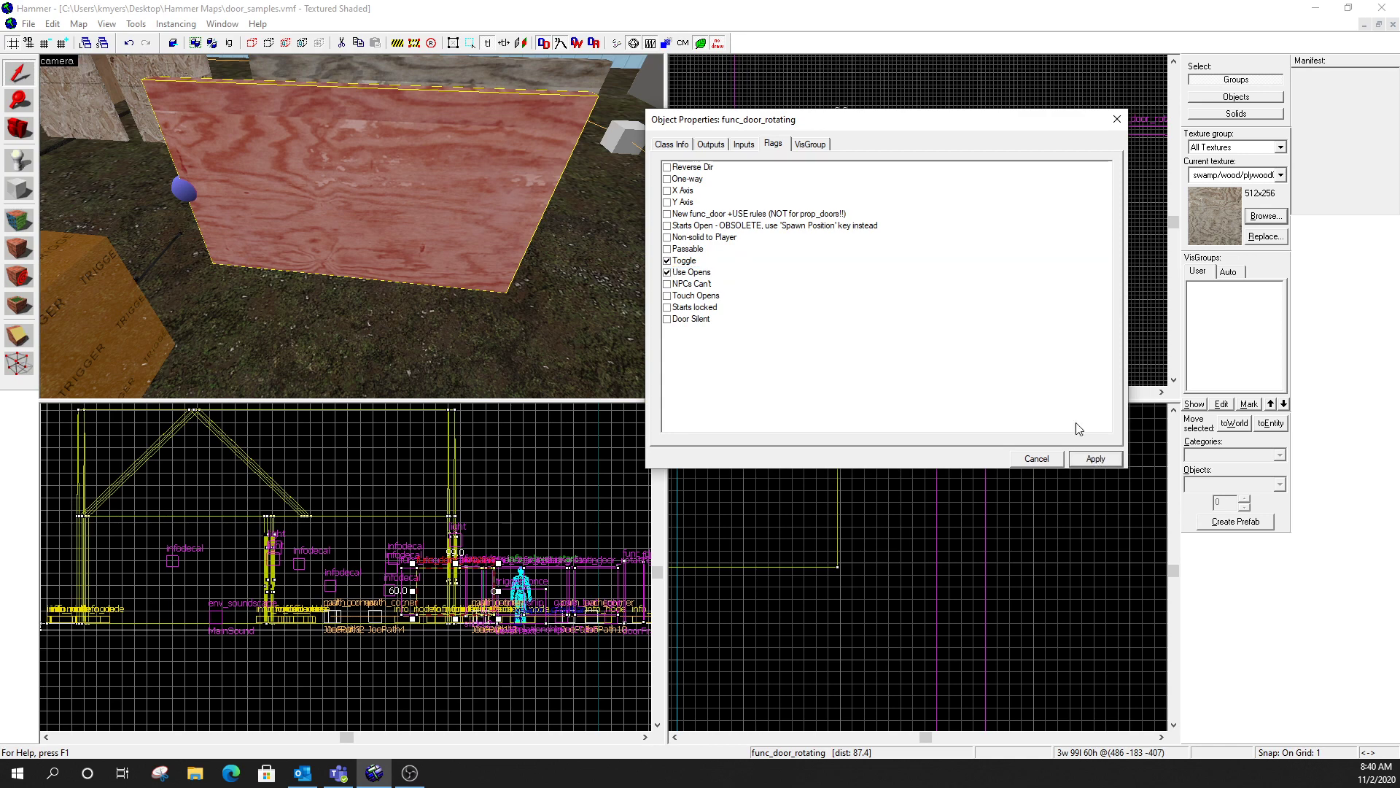
Review the rotating door's keyvalues, including speed, reset delay and distance, and close its properties.
{"action": "left_click", "coordinate": [671, 145]}
{"action": "scroll", "coordinate": [750, 308], "scroll_direction": "down", "scroll_amount": 5}
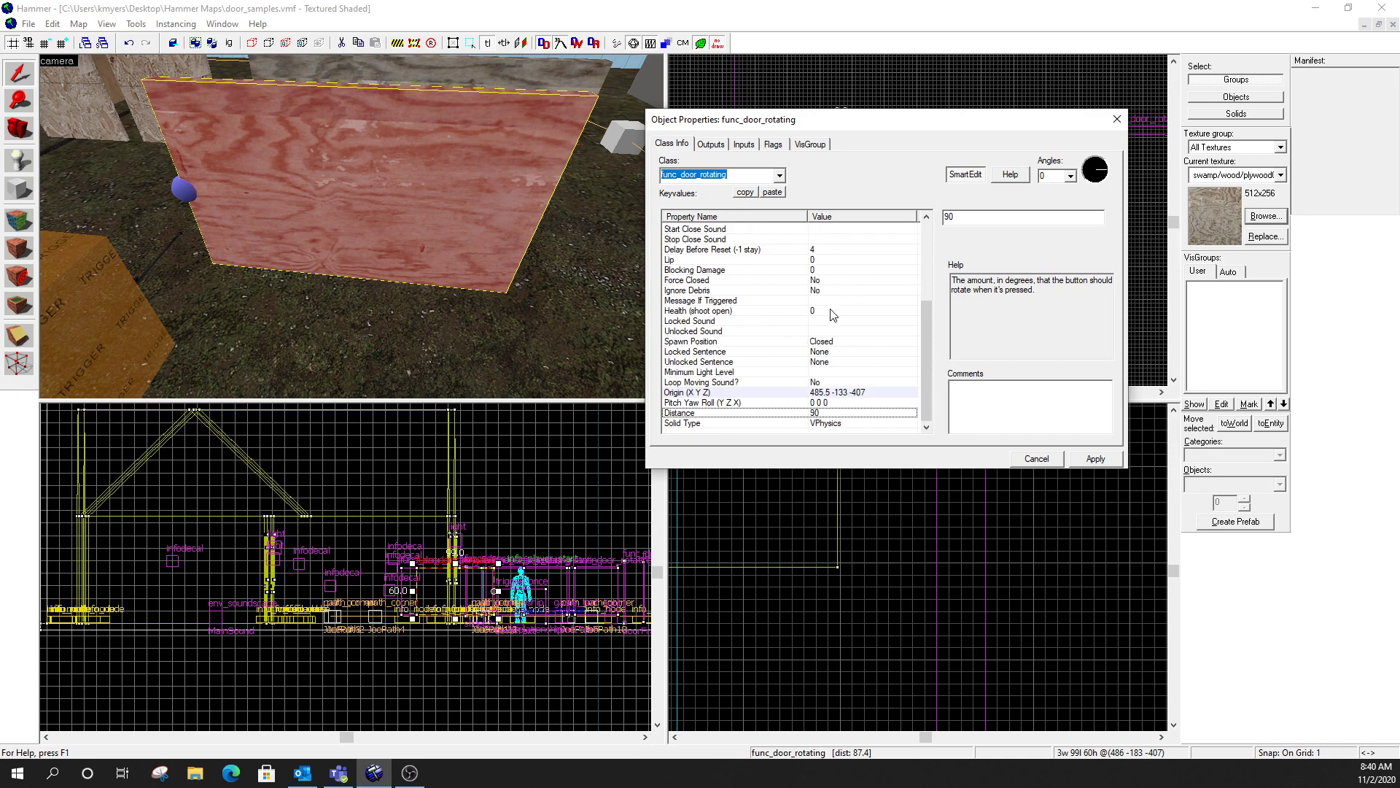
{"action": "scroll", "coordinate": [834, 315], "scroll_direction": "up", "scroll_amount": 5}
{"action": "scroll", "coordinate": [833, 315], "scroll_direction": "down", "scroll_amount": 5}
{"action": "left_click", "coordinate": [1089, 463]}
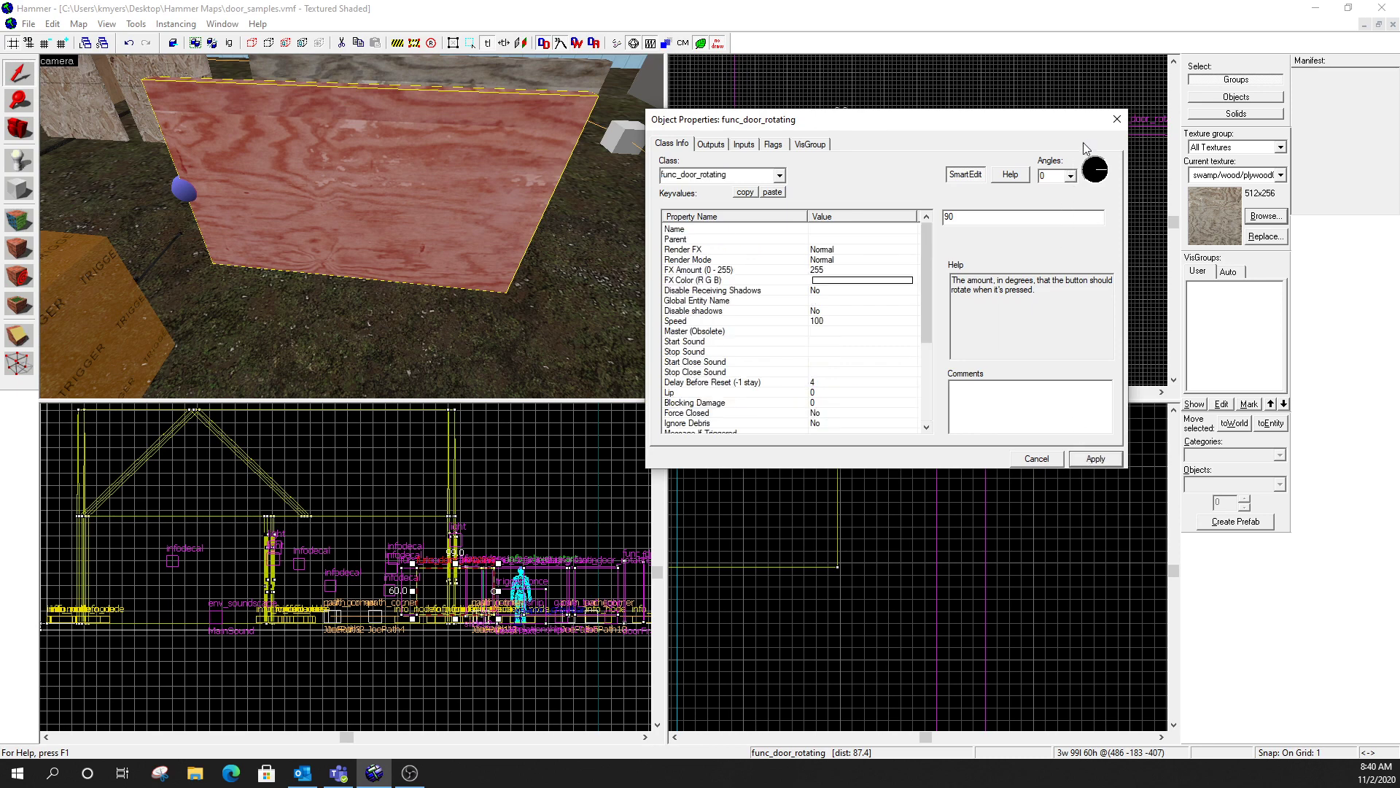
{"action": "left_click", "coordinate": [1117, 119]}
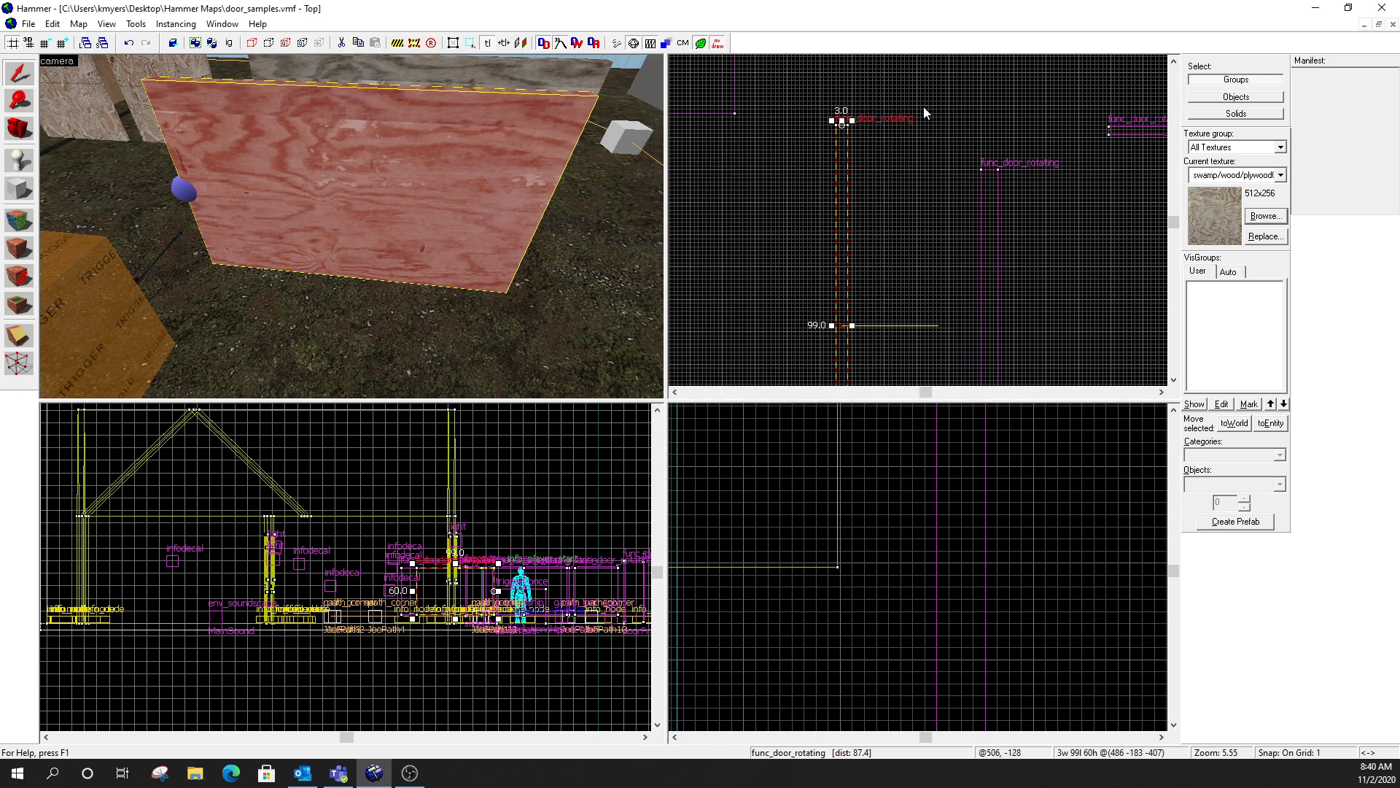
Deselect the door and run the map with BSP, VIS and RAD all set to Normal, launching the game after compiling.
{"action": "left_click", "coordinate": [535, 70]}
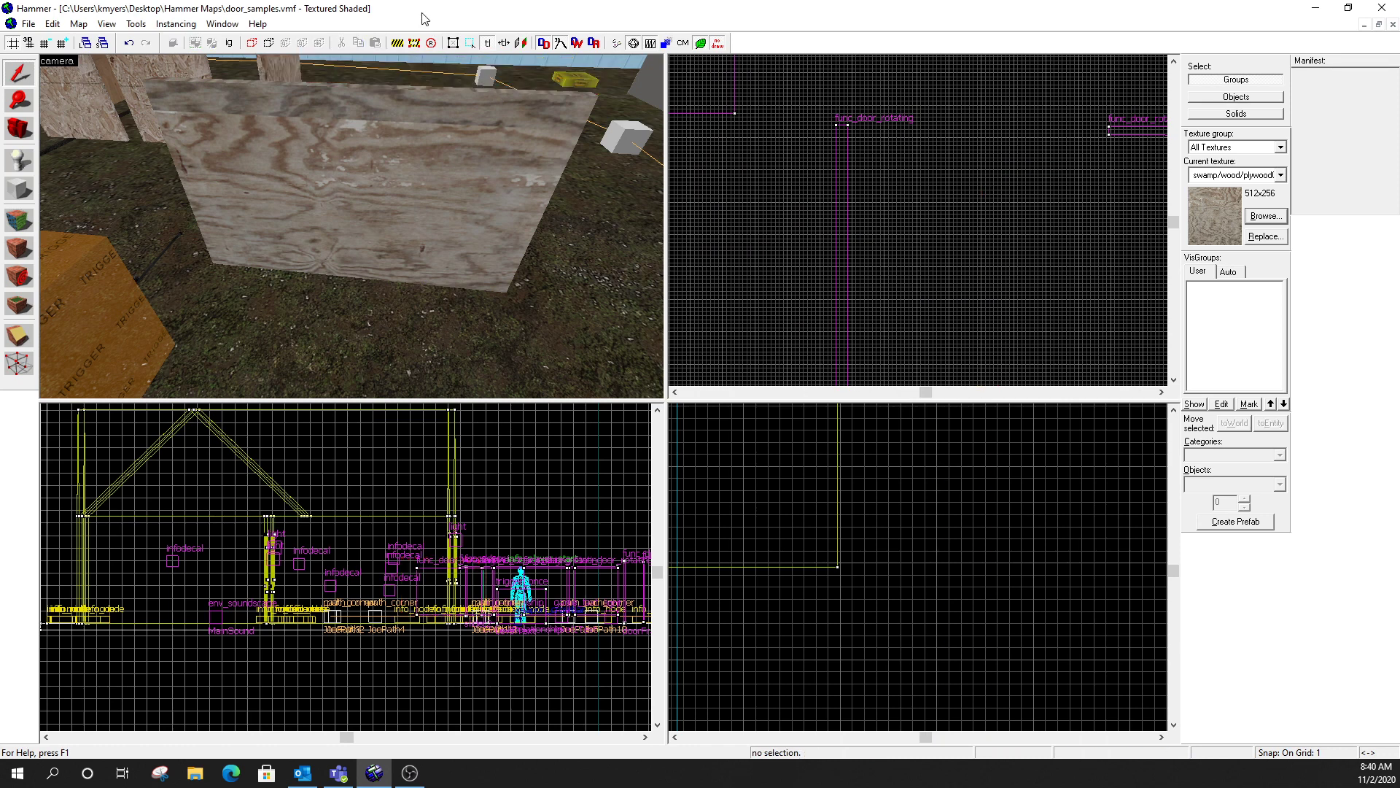
{"action": "key", "text": "F9"}
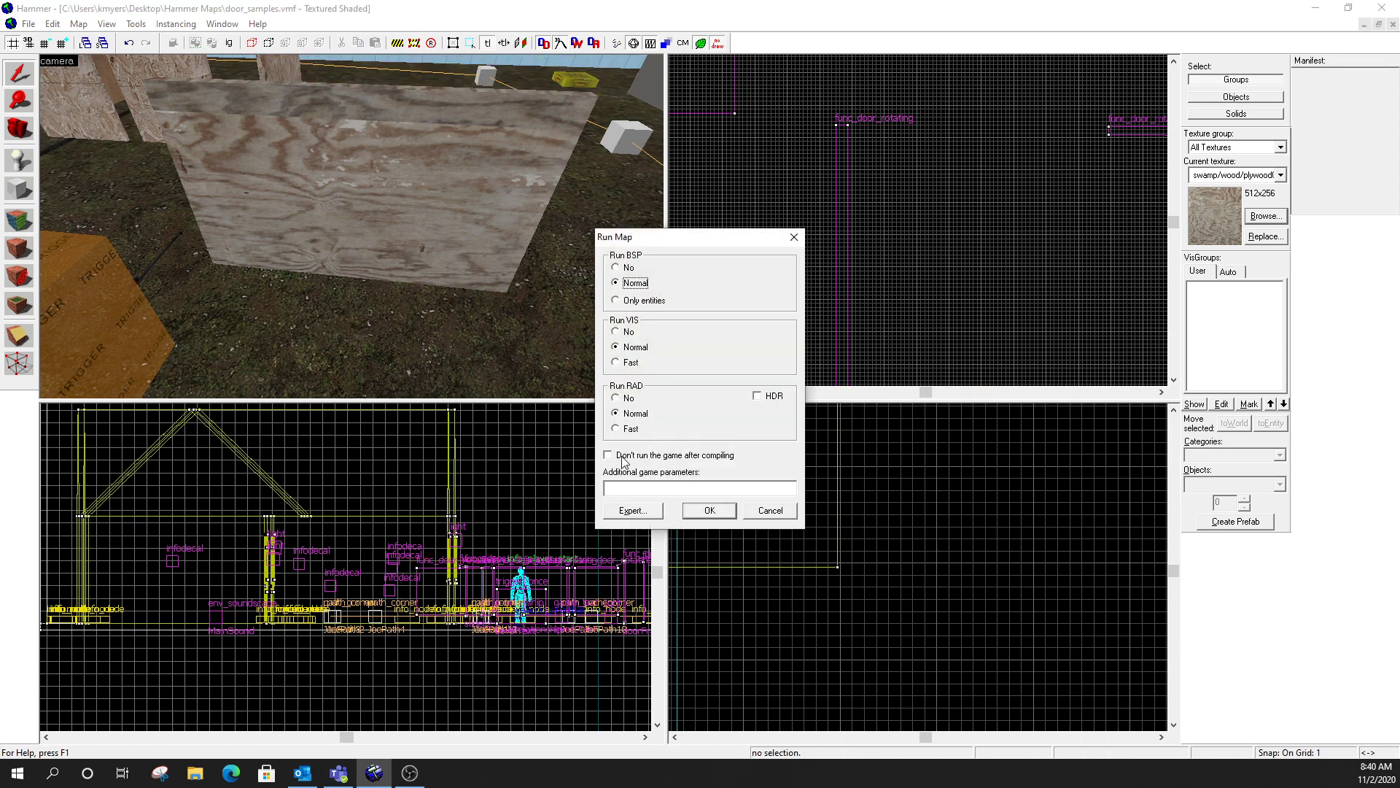
{"action": "left_click", "coordinate": [706, 514]}
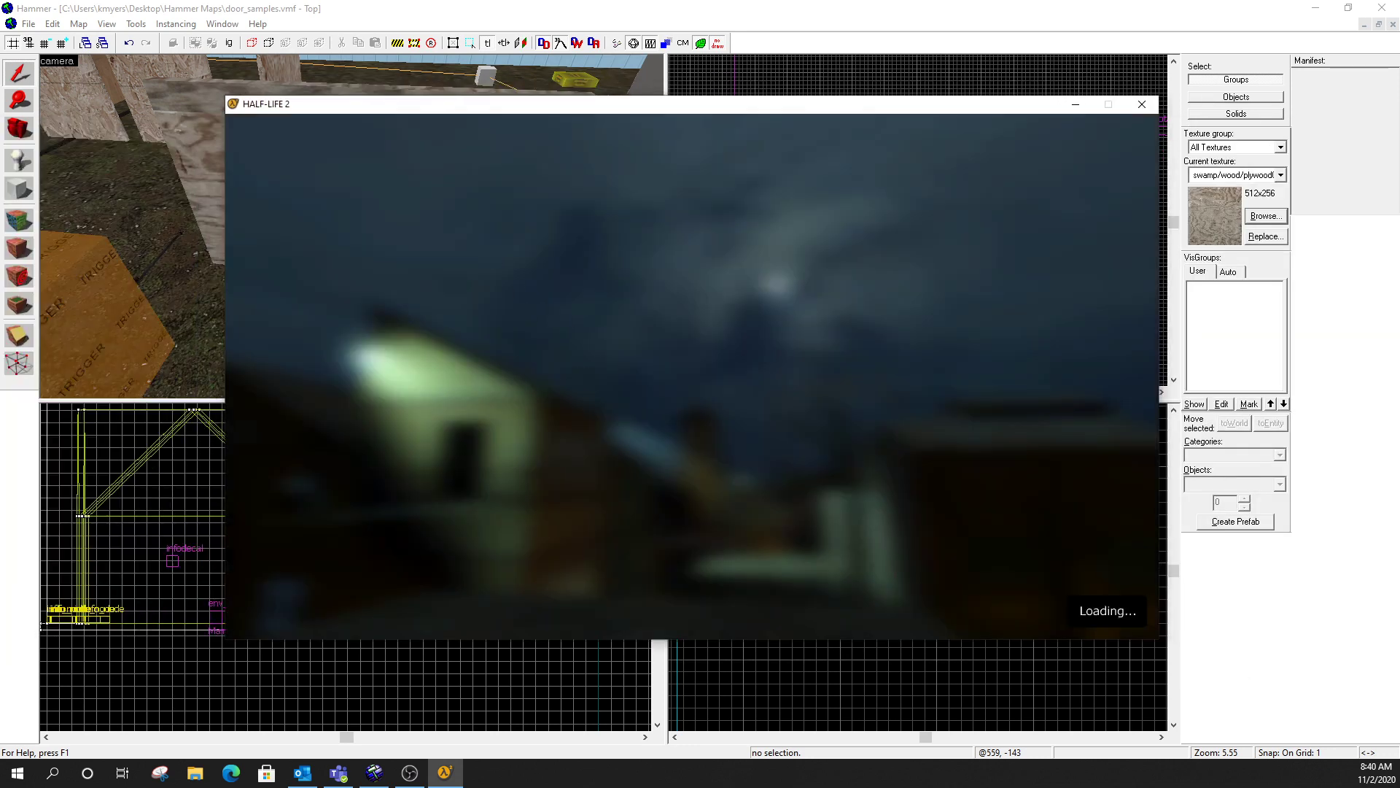
Walk around the plywood rotating door in the game and use it from both sides to check how it swings.
{"action": "key", "text": "w"}
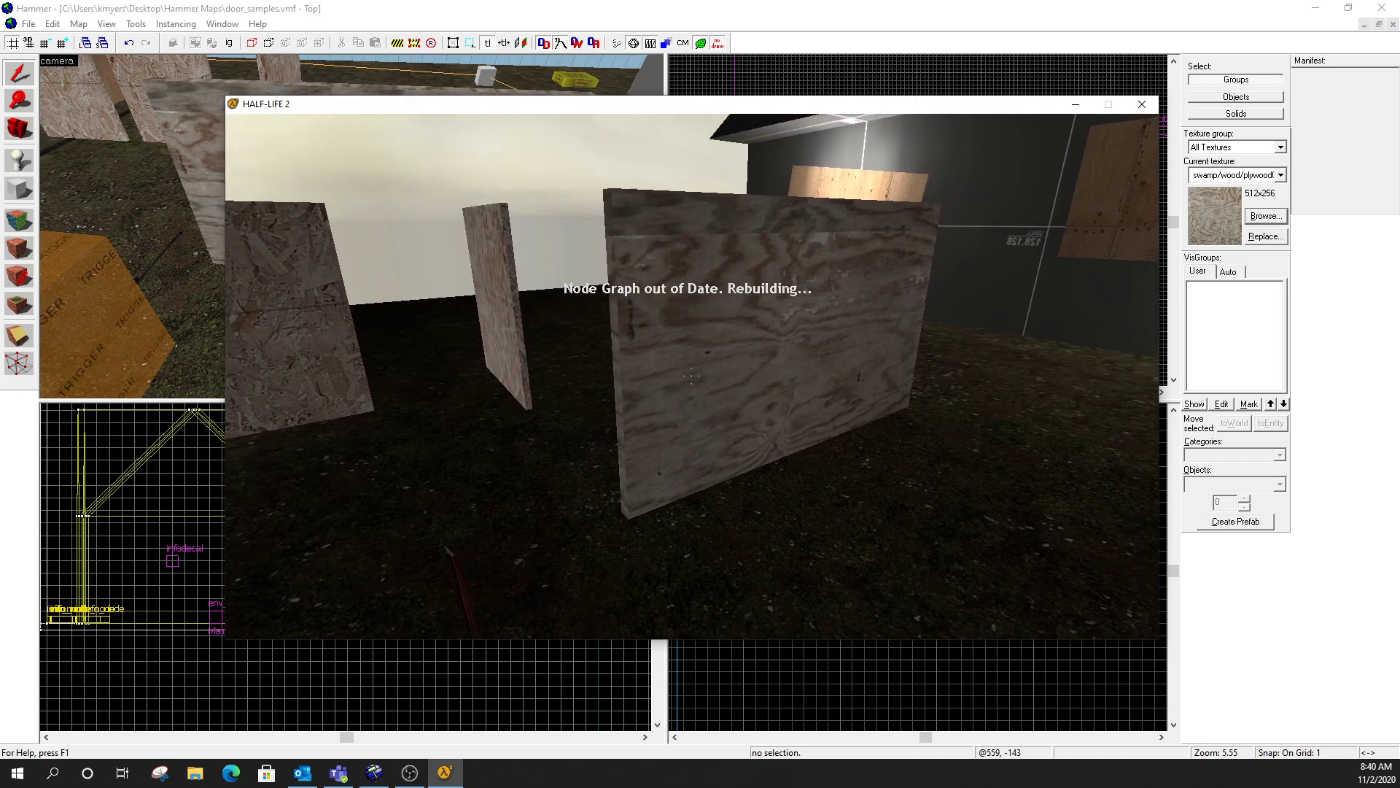
{"action": "key", "text": "d"}
{"action": "key", "text": "s"}
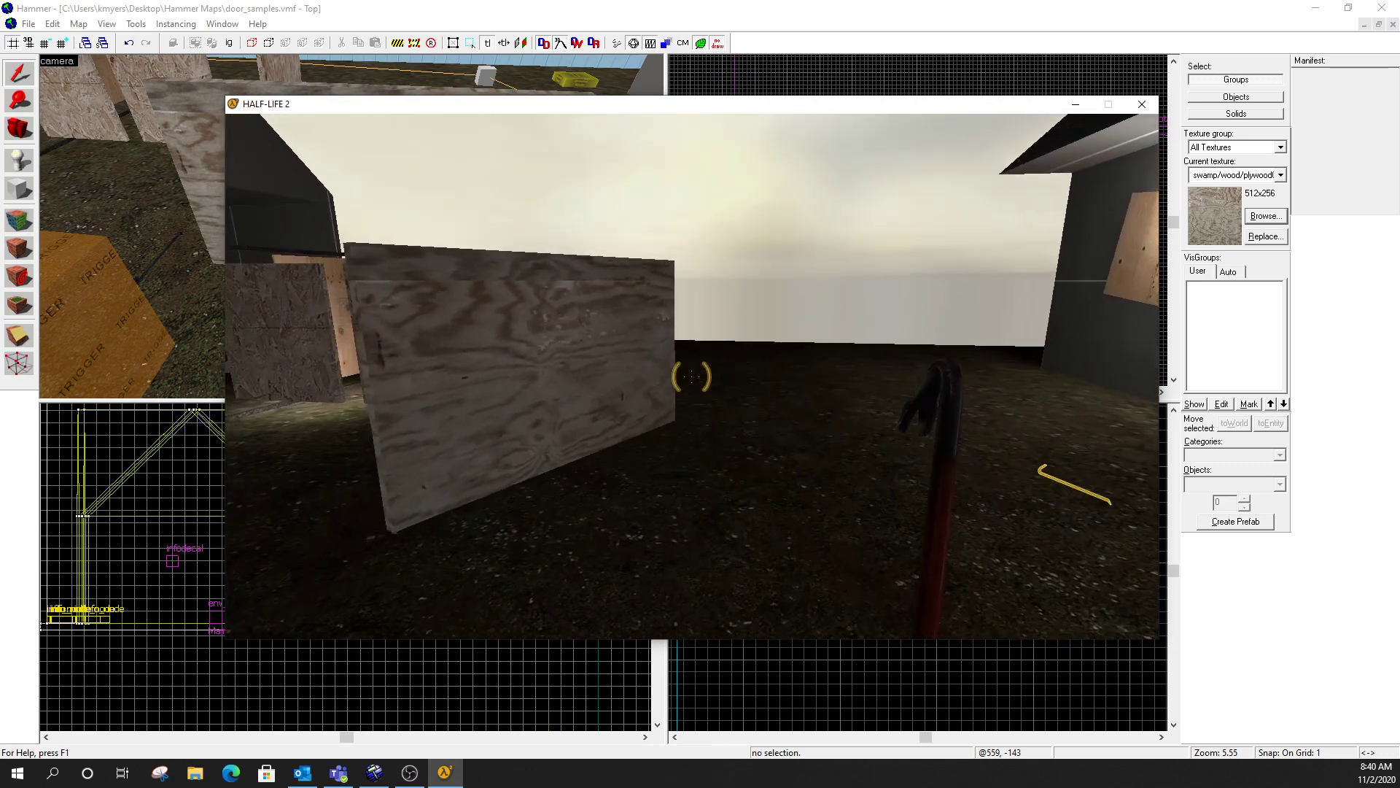
{"action": "key", "text": "w"}
{"action": "key", "text": "s"}
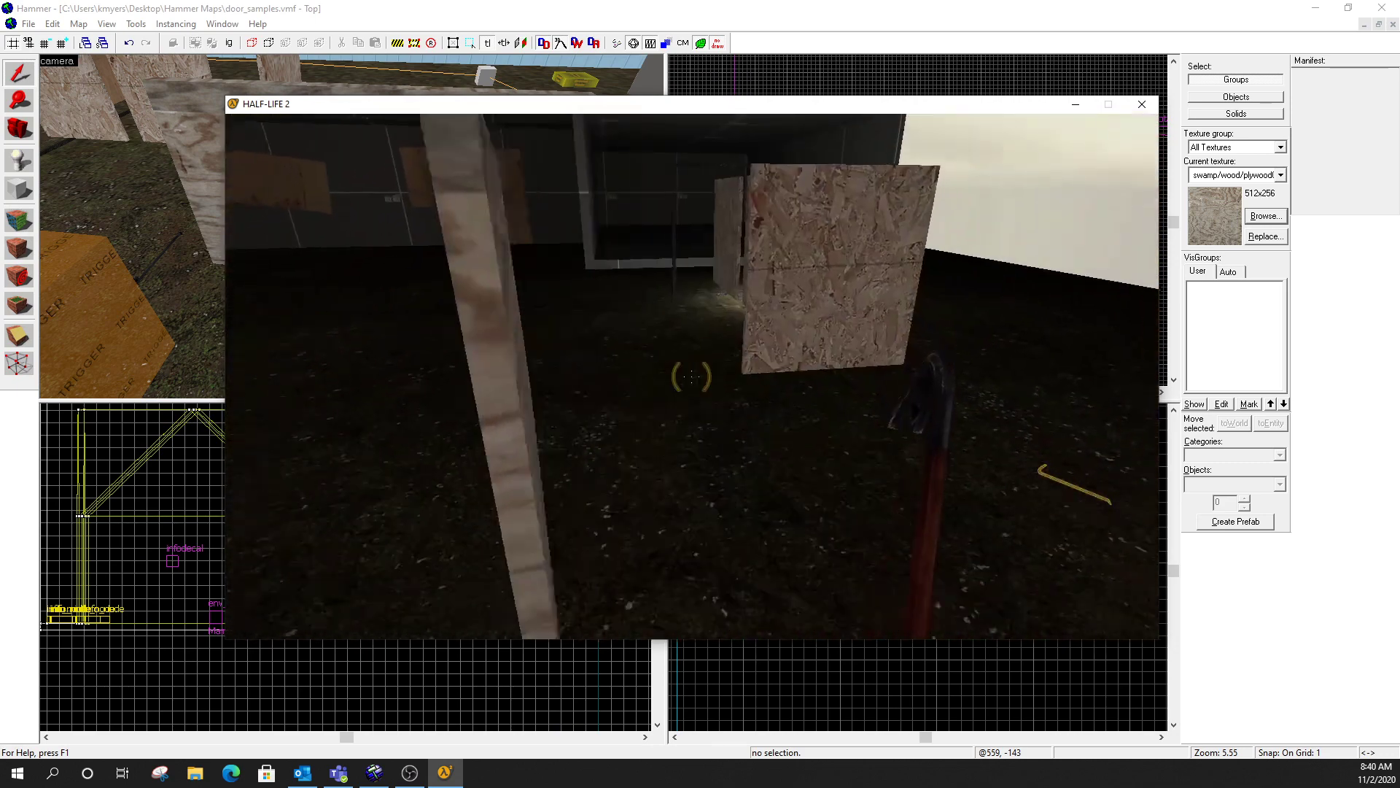
{"action": "key", "text": "w"}
{"action": "key", "text": "a"}
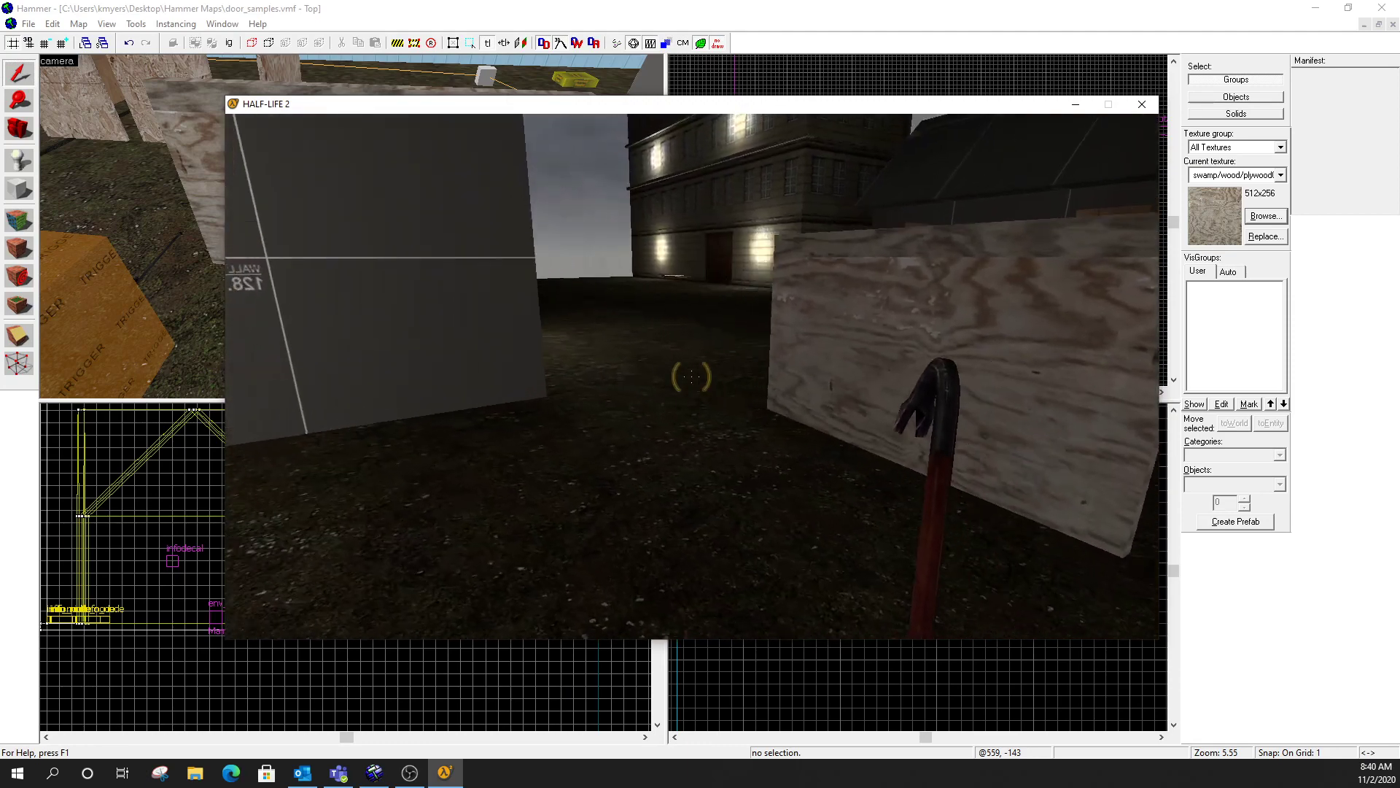
{"action": "key", "text": "w"}
{"action": "key", "text": "a"}
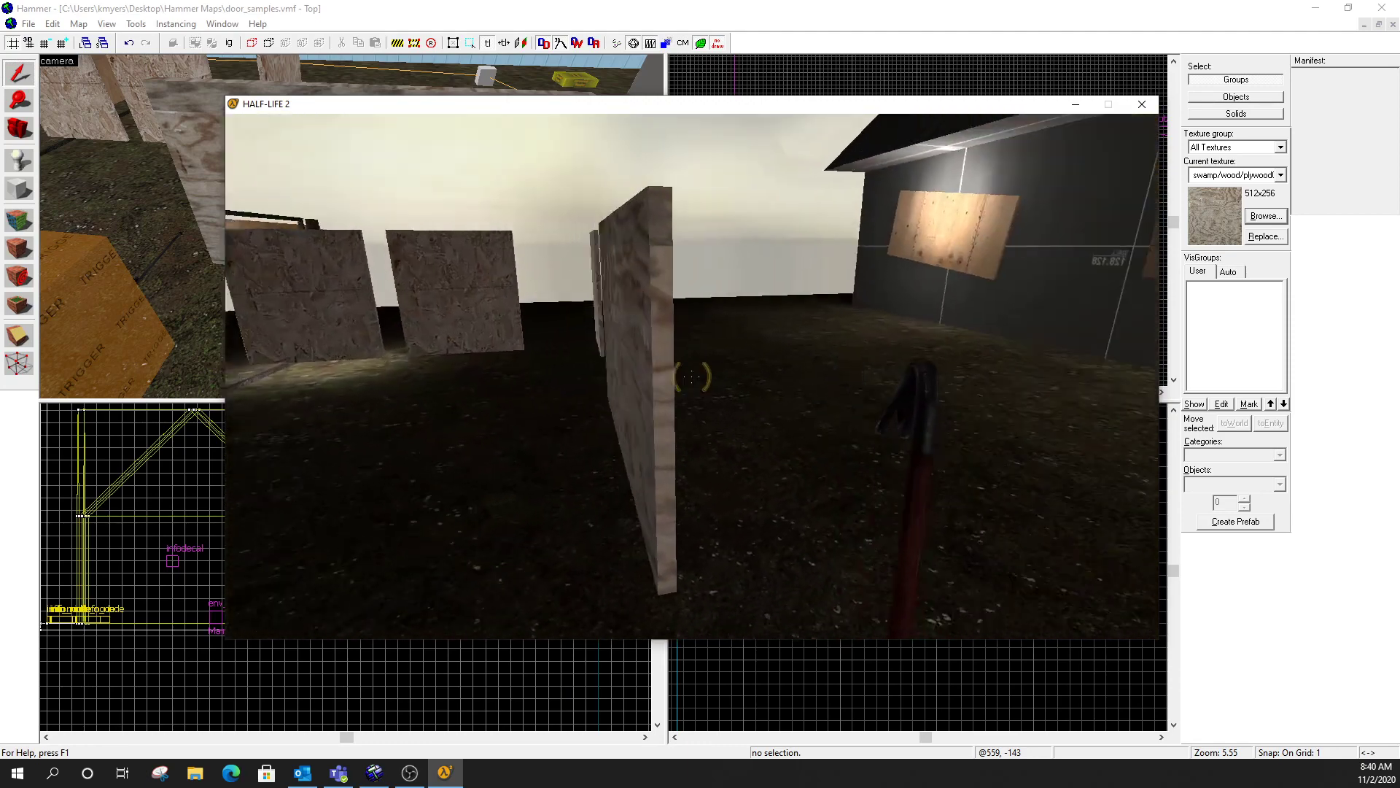
{"action": "key", "text": "s"}
{"action": "key", "text": "w"}
{"action": "key", "text": "w"}
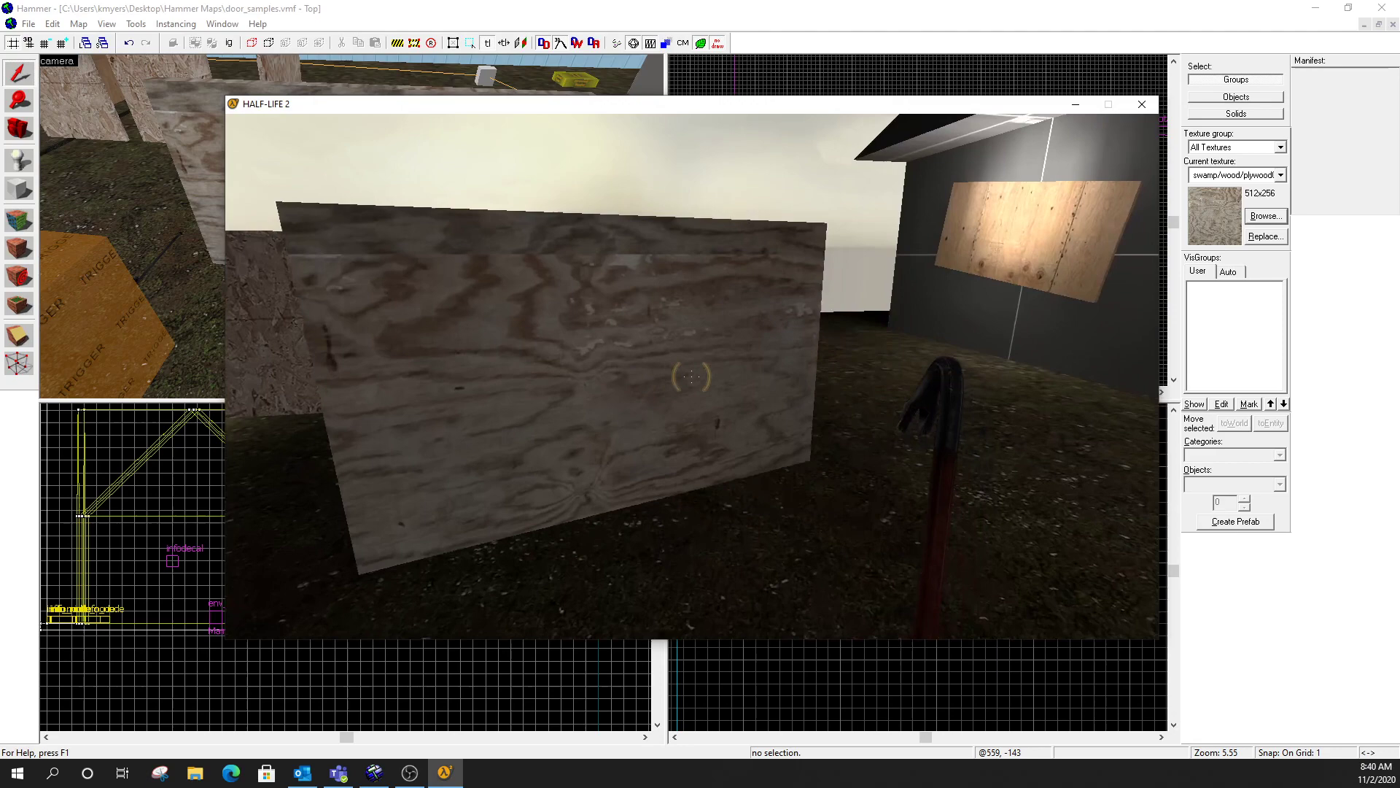
{"action": "key", "text": "d"}
{"action": "key", "text": "d"}
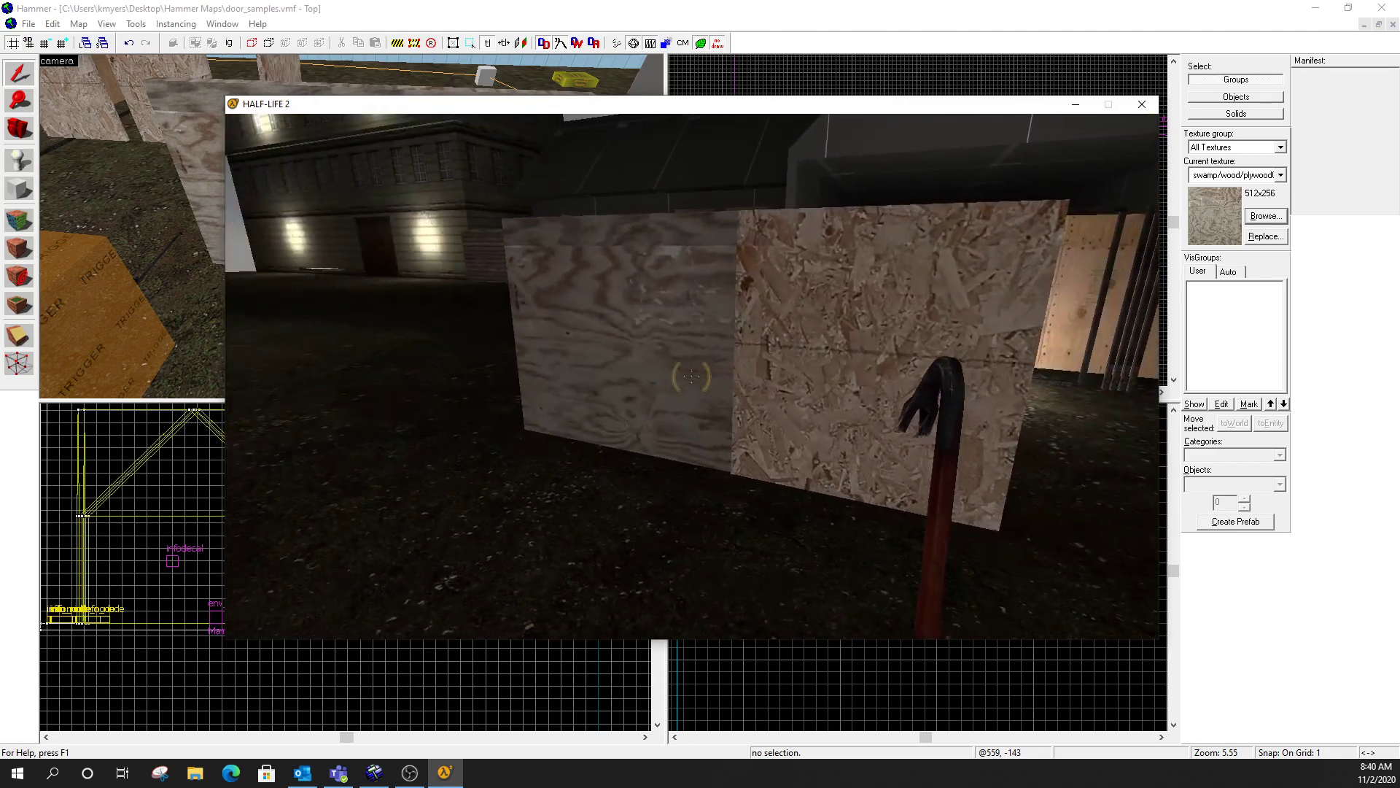
{"action": "key", "text": "w"}
{"action": "key", "text": "w"}
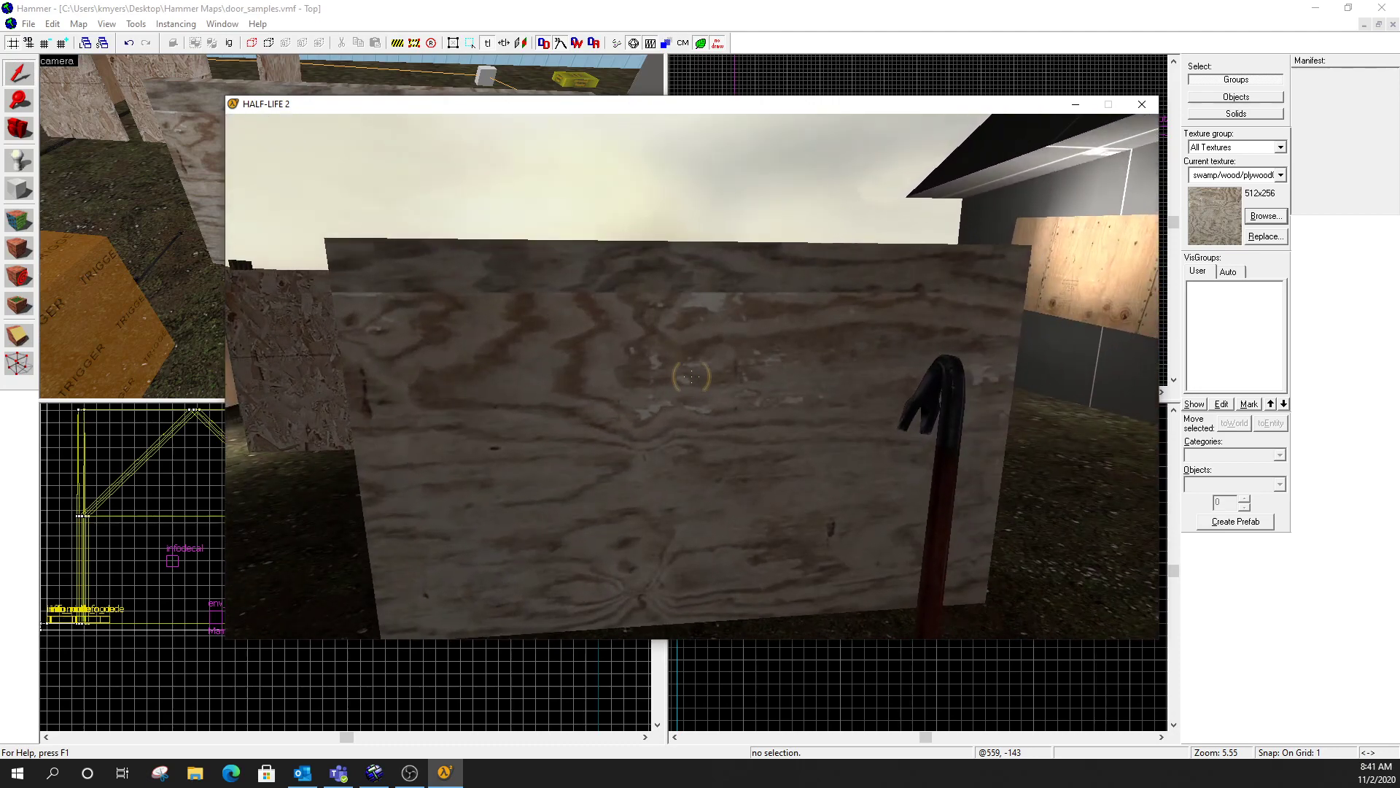
Switch back to Hammer, enable the One-way flag for the plywood rotating door, apply it and close its properties.
{"action": "key", "text": "Escape"}
{"action": "left_click", "coordinate": [567, 64]}
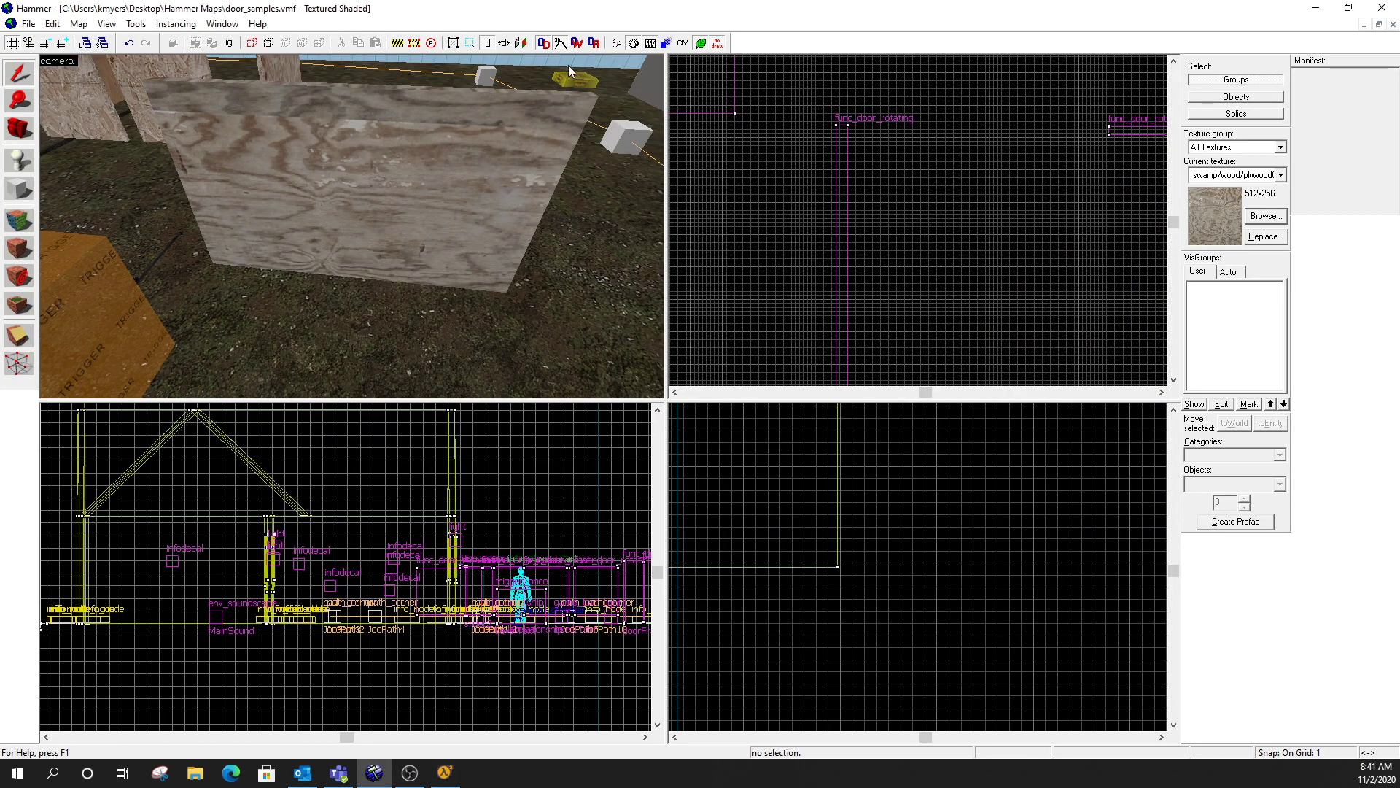
{"action": "double_click", "coordinate": [436, 159]}
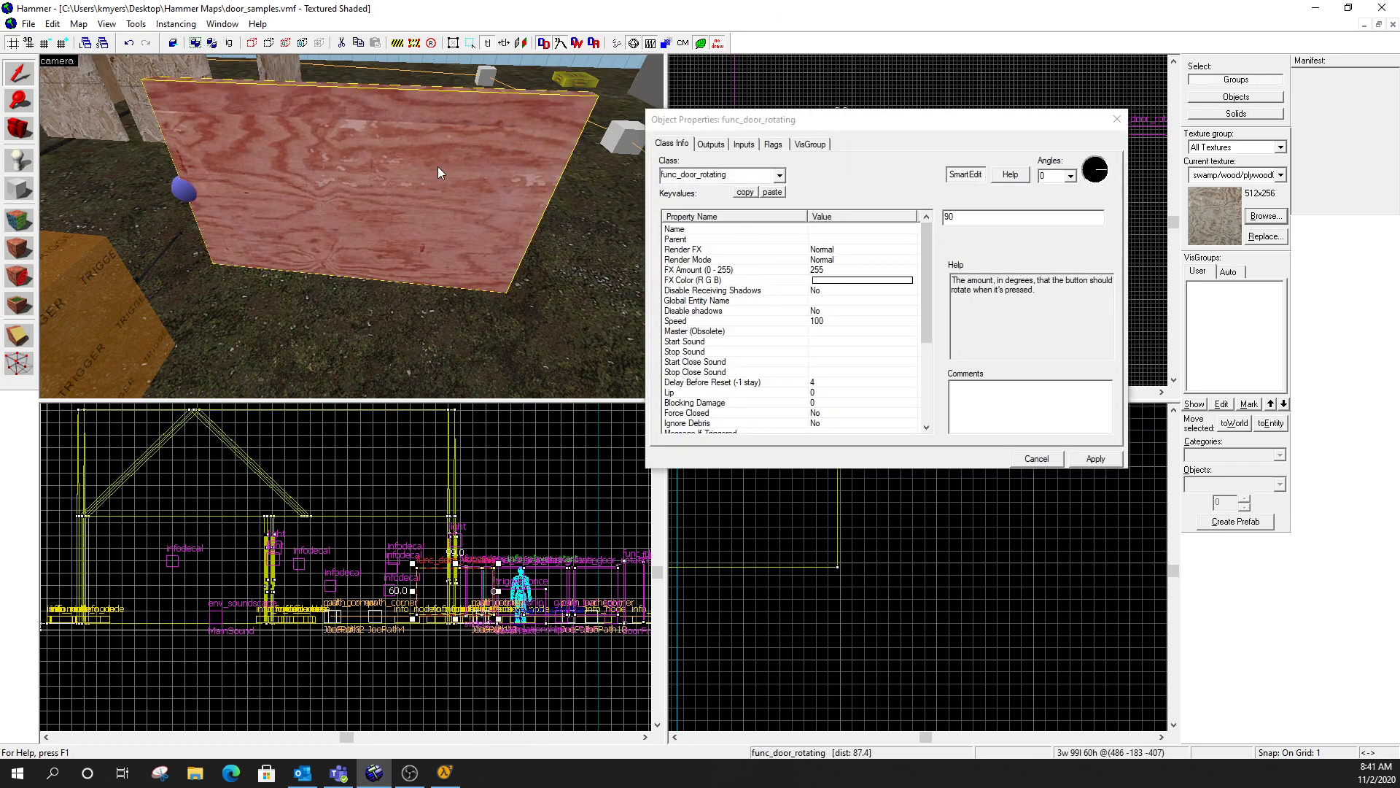
{"action": "left_click", "coordinate": [774, 144]}
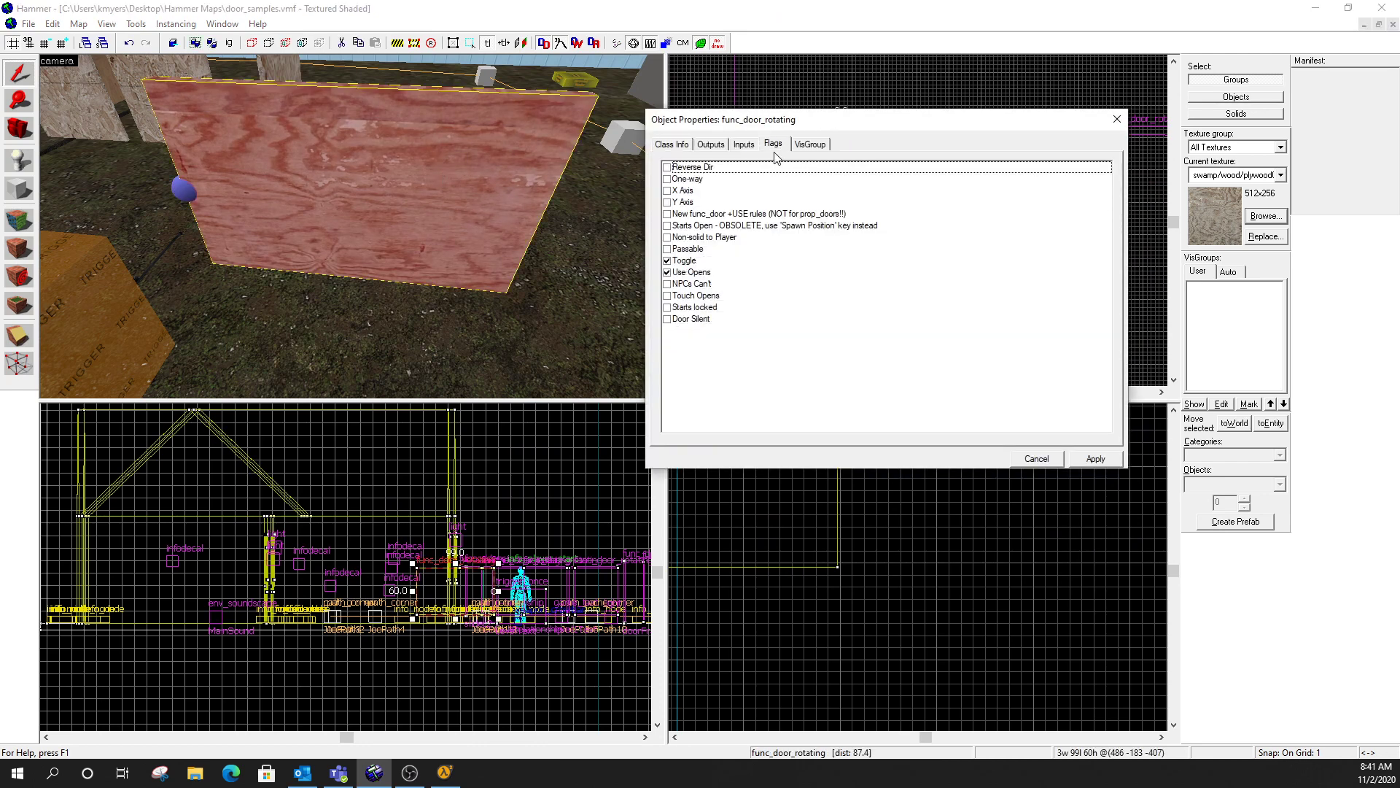
{"action": "left_click", "coordinate": [667, 179]}
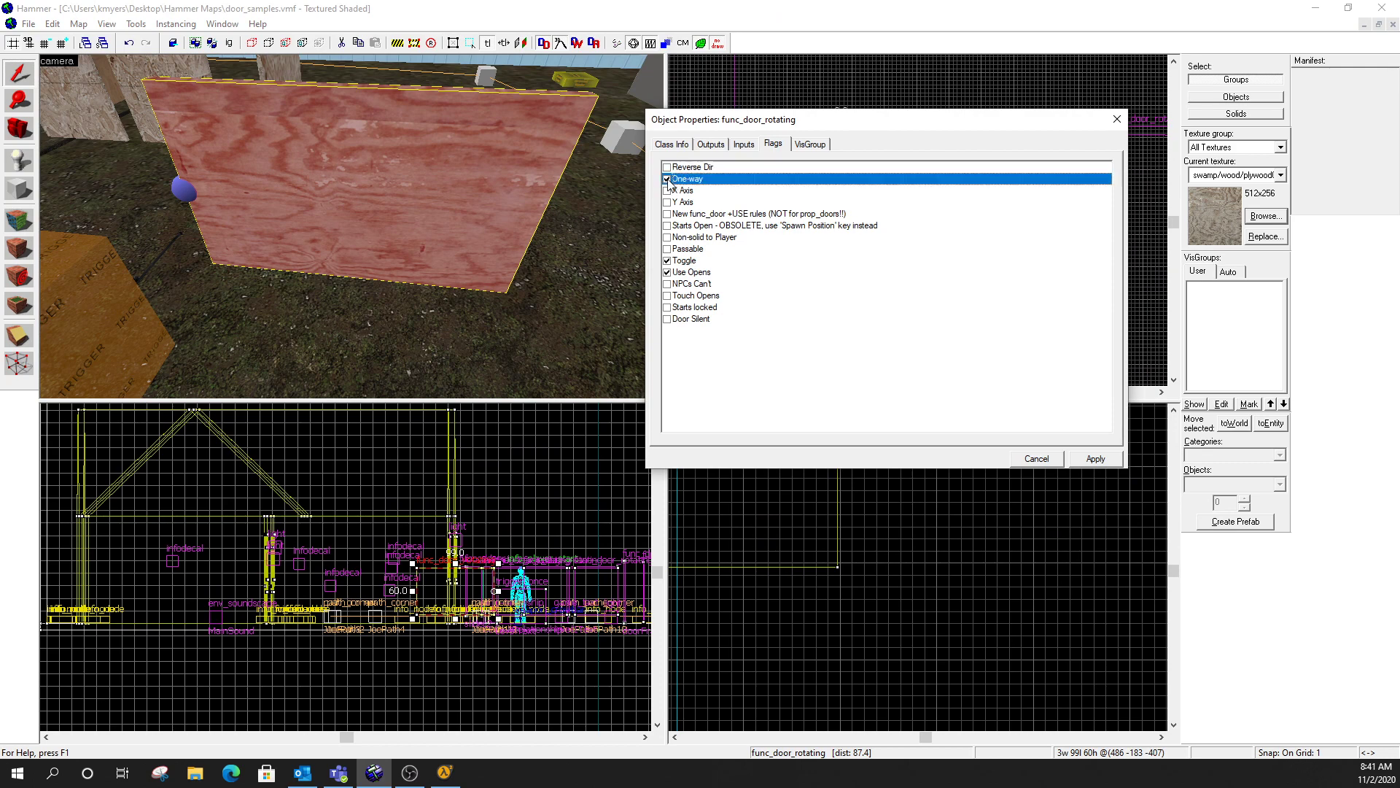
{"action": "left_click", "coordinate": [1101, 464]}
{"action": "left_click", "coordinate": [1117, 118]}
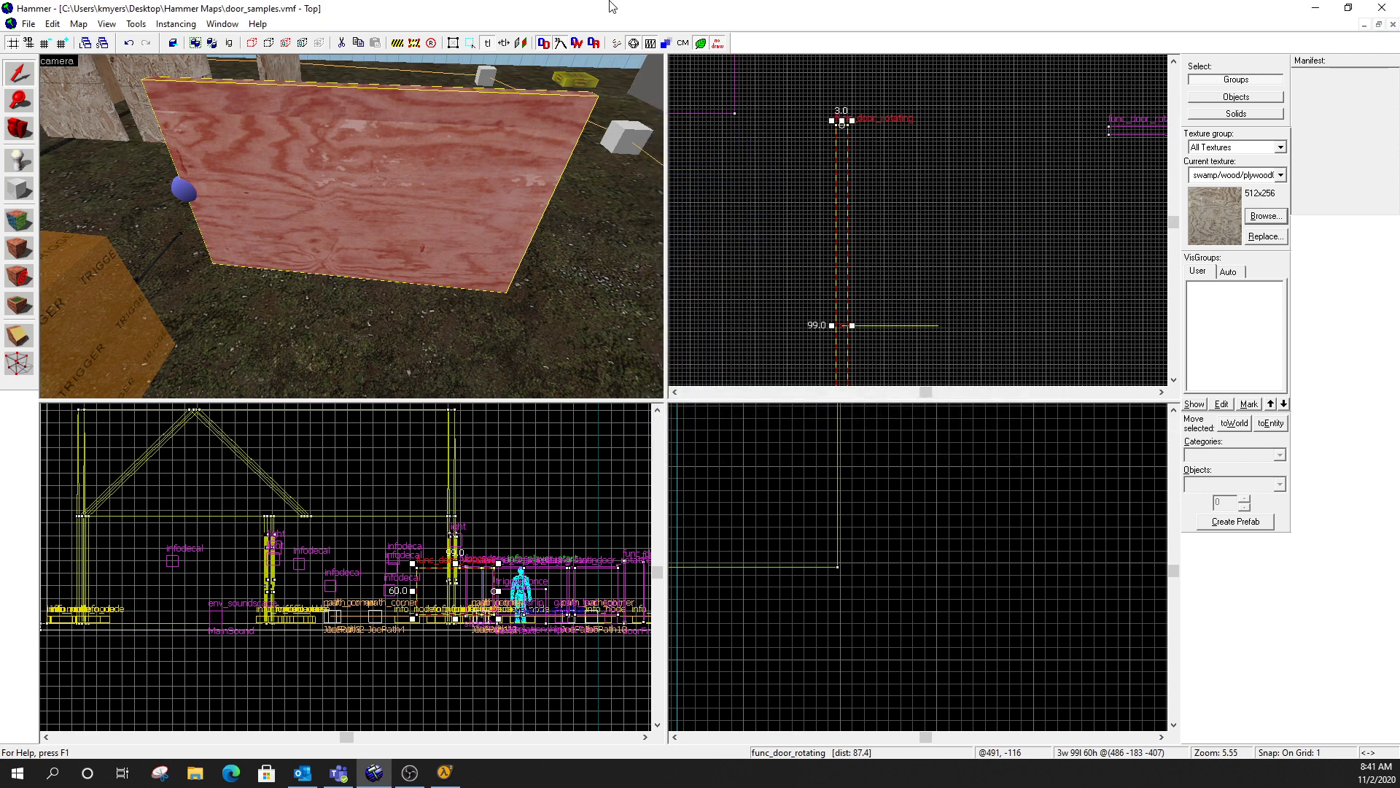
Run the map with BSP, VIS and RAD set to Normal and reload it through the game console with "reload".
{"action": "key", "text": "F9"}
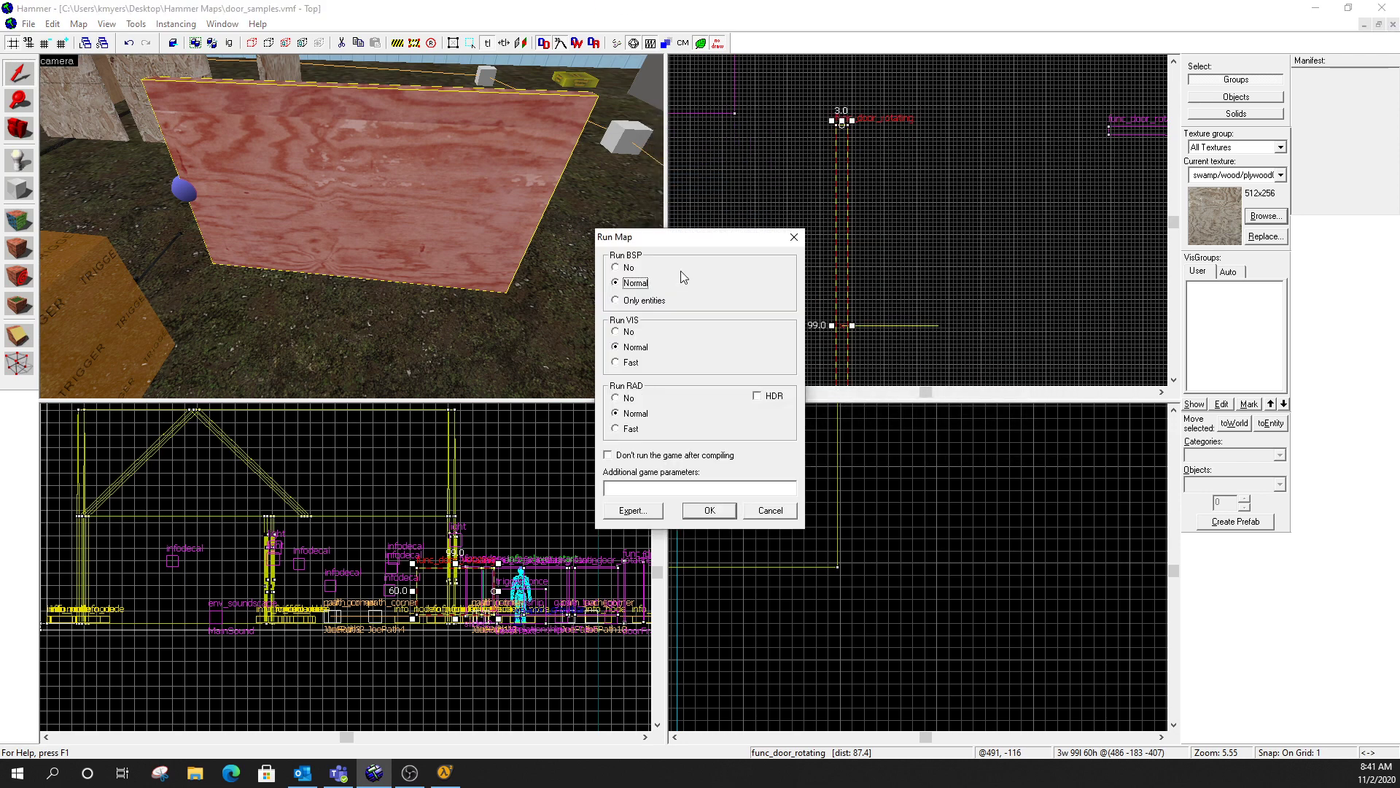
{"action": "left_click", "coordinate": [707, 508]}
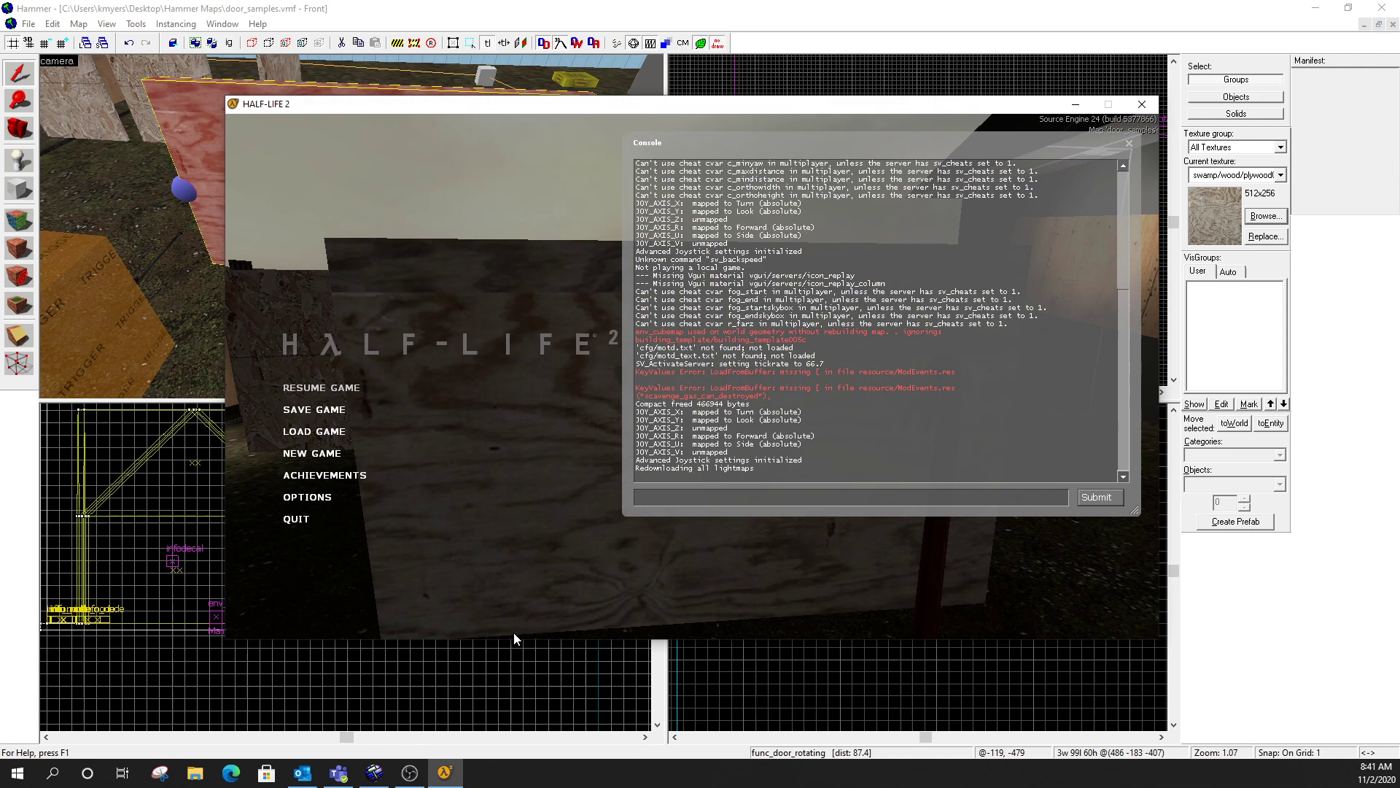
{"action": "type", "text": "reload"}
{"action": "key", "text": "Return"}
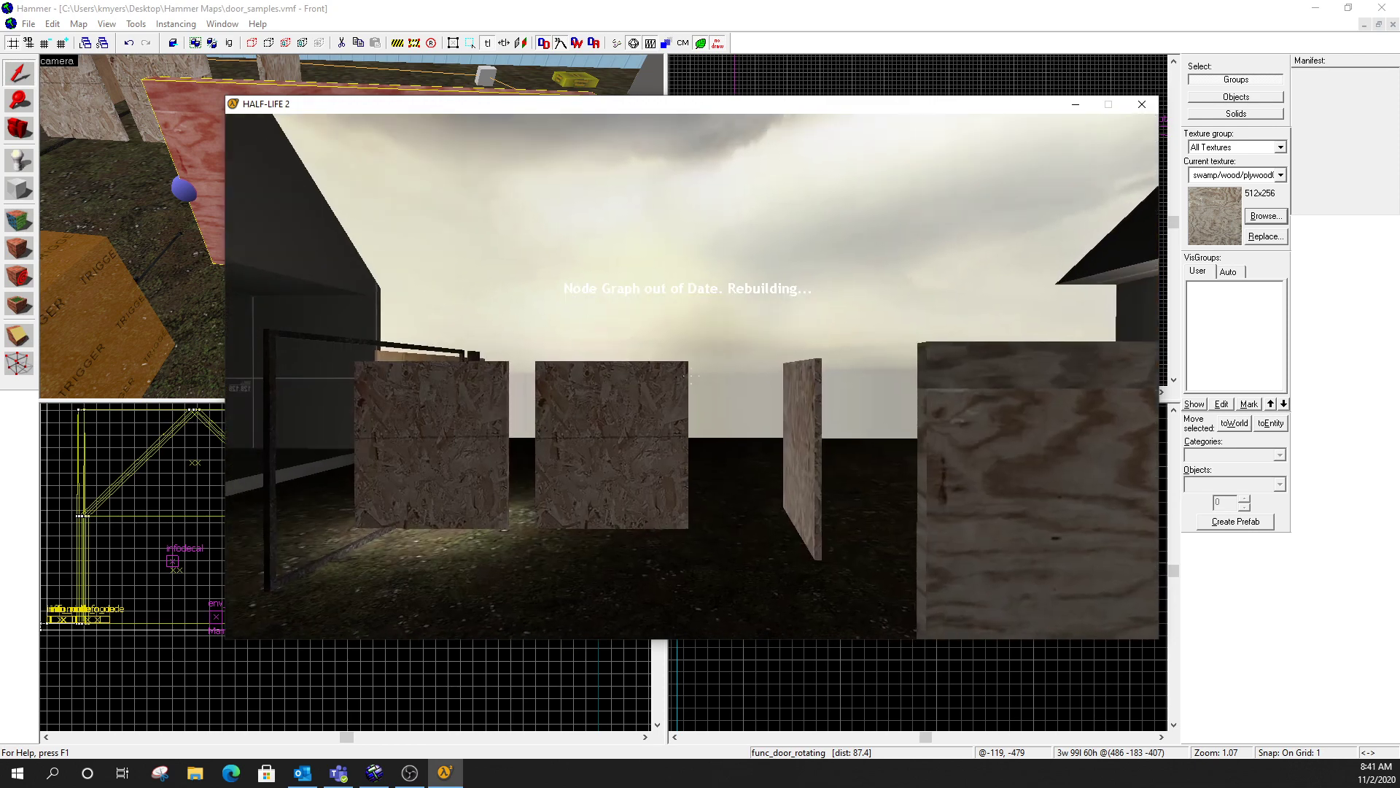
Test the plywood door's one-way opening in the game by using it repeatedly from both sides.
{"action": "key", "text": "w"}
{"action": "key", "text": "d"}
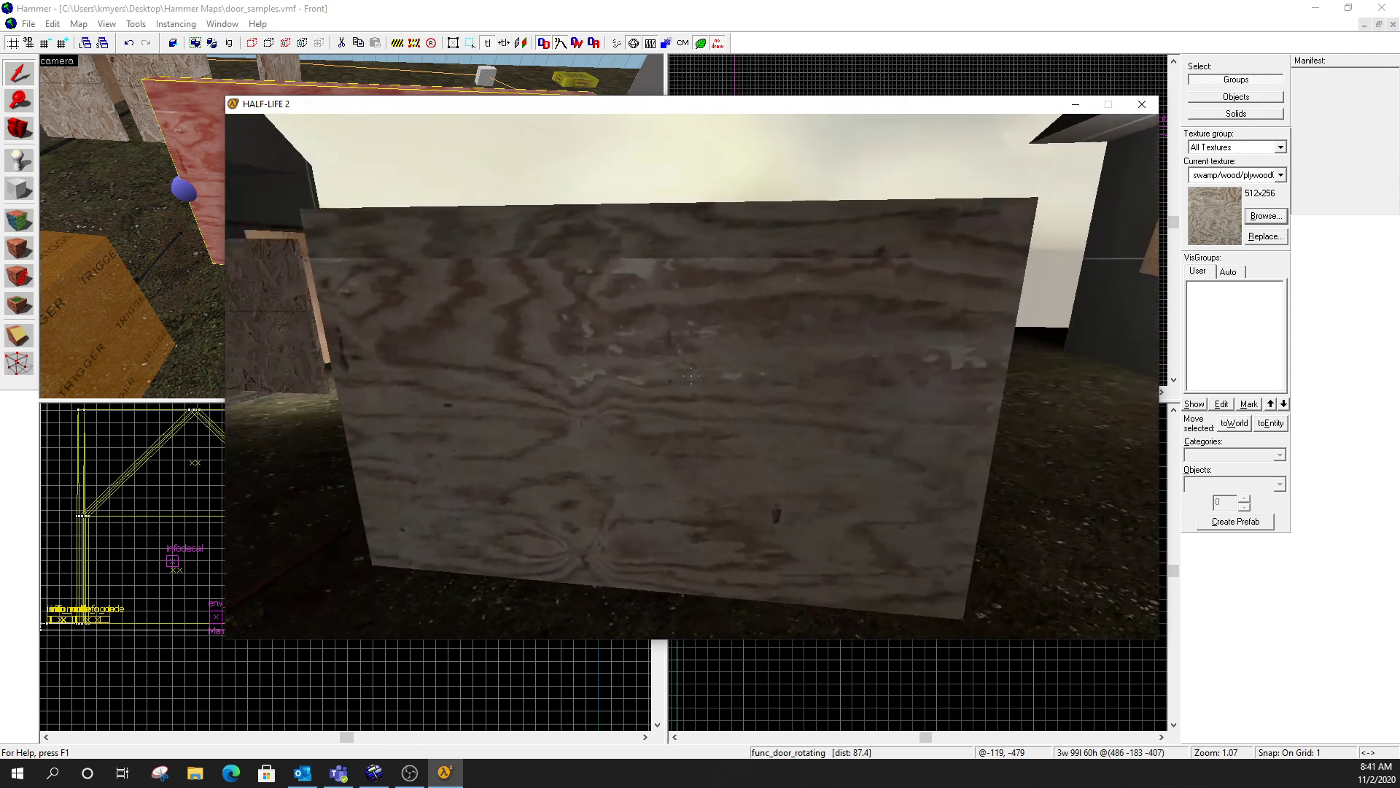
{"action": "key", "text": "d"}
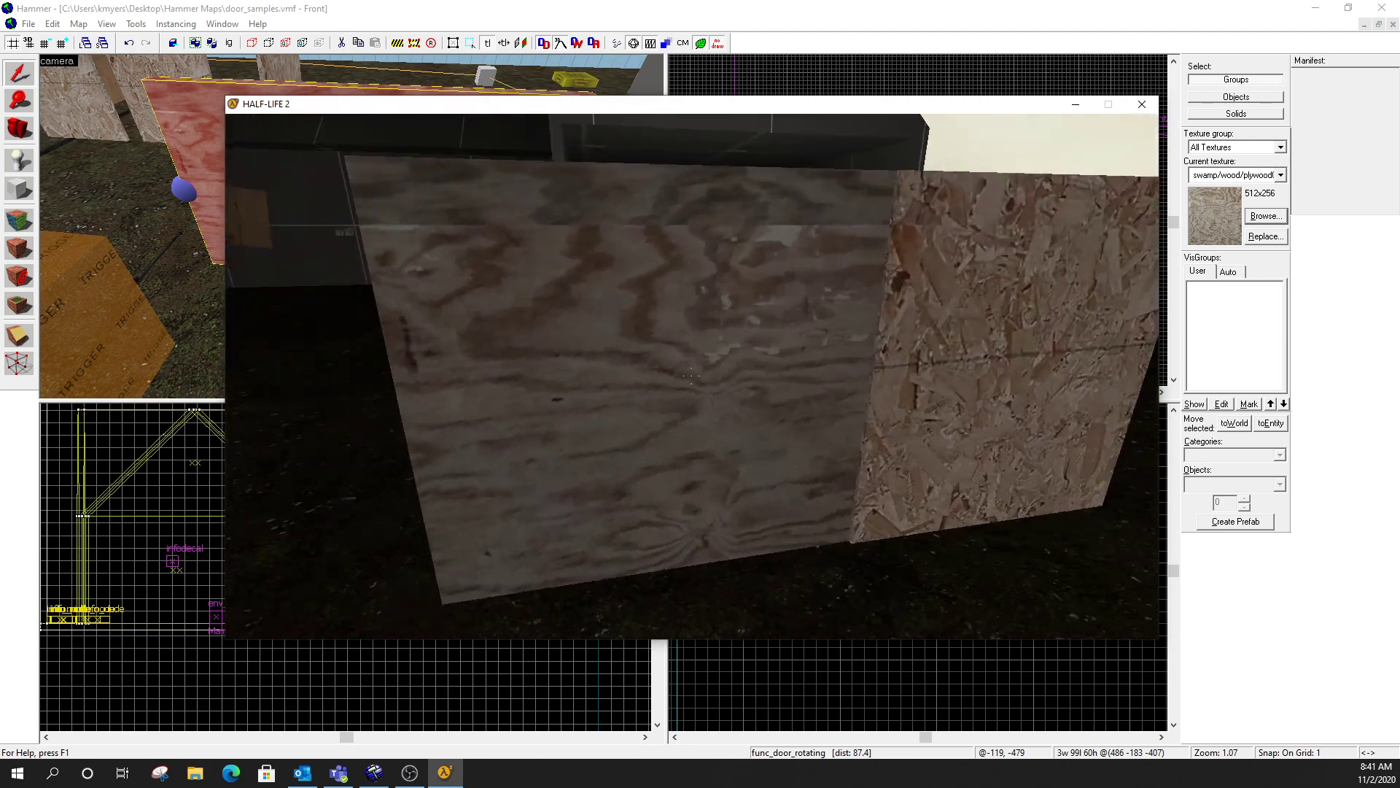
{"action": "key", "text": "s"}
{"action": "key", "text": "w"}
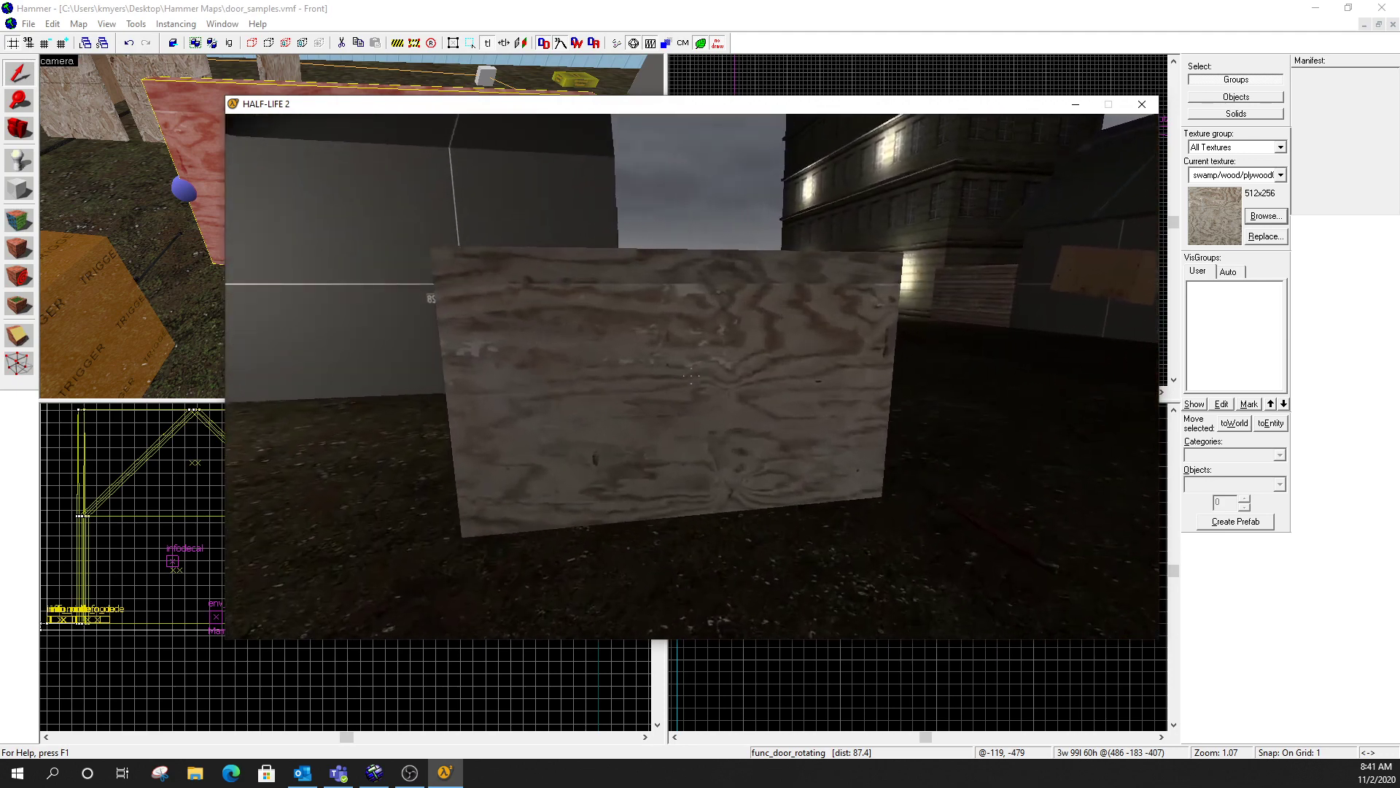
{"action": "key", "text": "s"}
{"action": "key", "text": "w"}
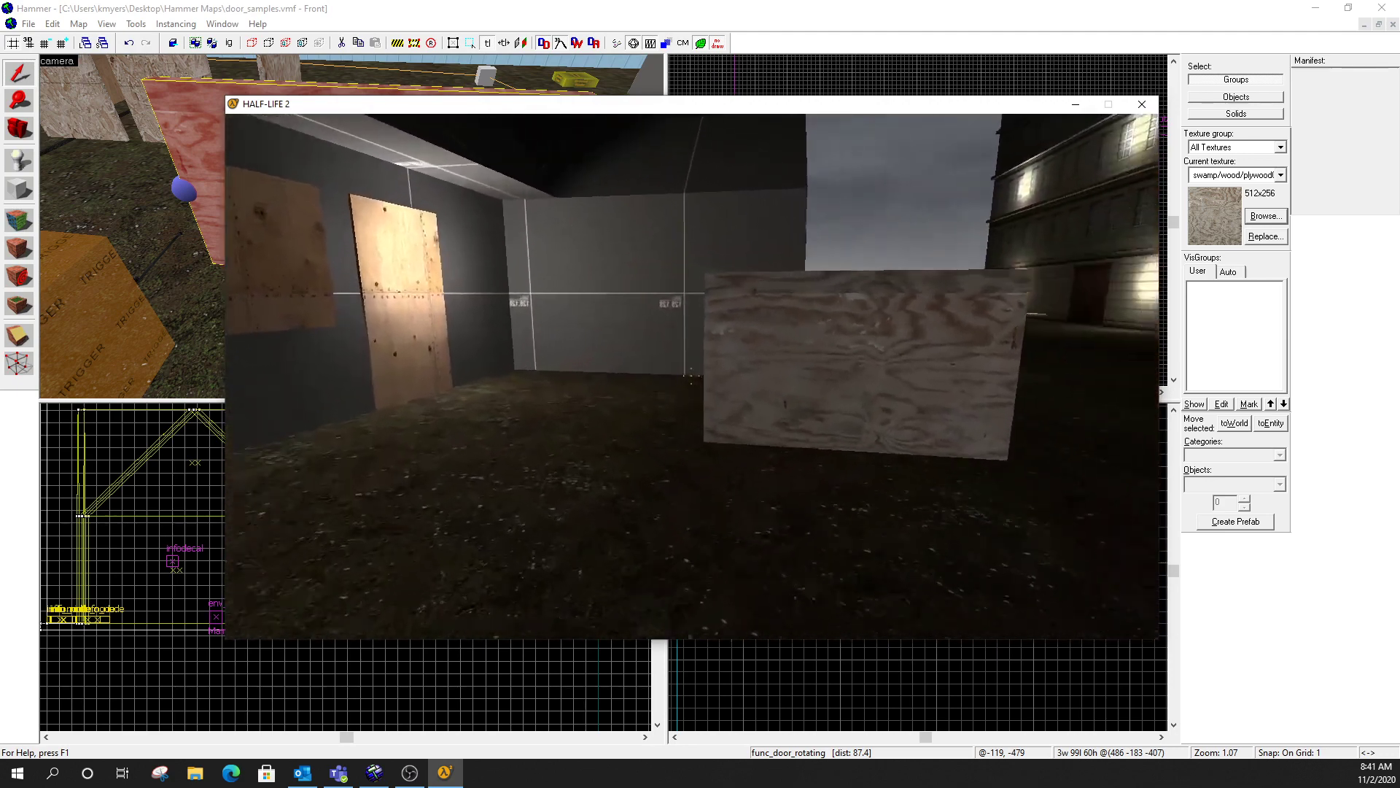
{"action": "key", "text": "w"}
{"action": "key", "text": "s"}
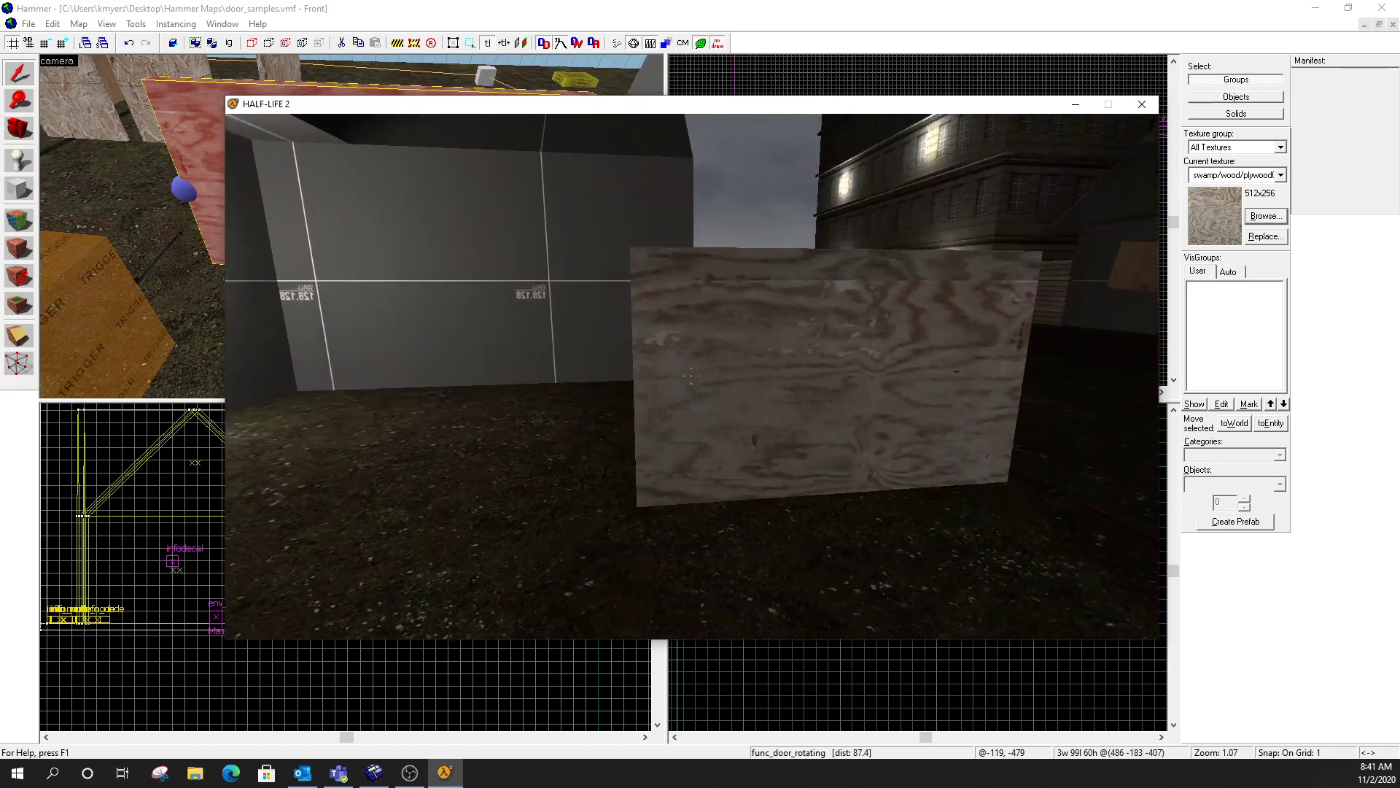
{"action": "key", "text": "w"}
{"action": "key", "text": "s"}
{"action": "key", "text": "a"}
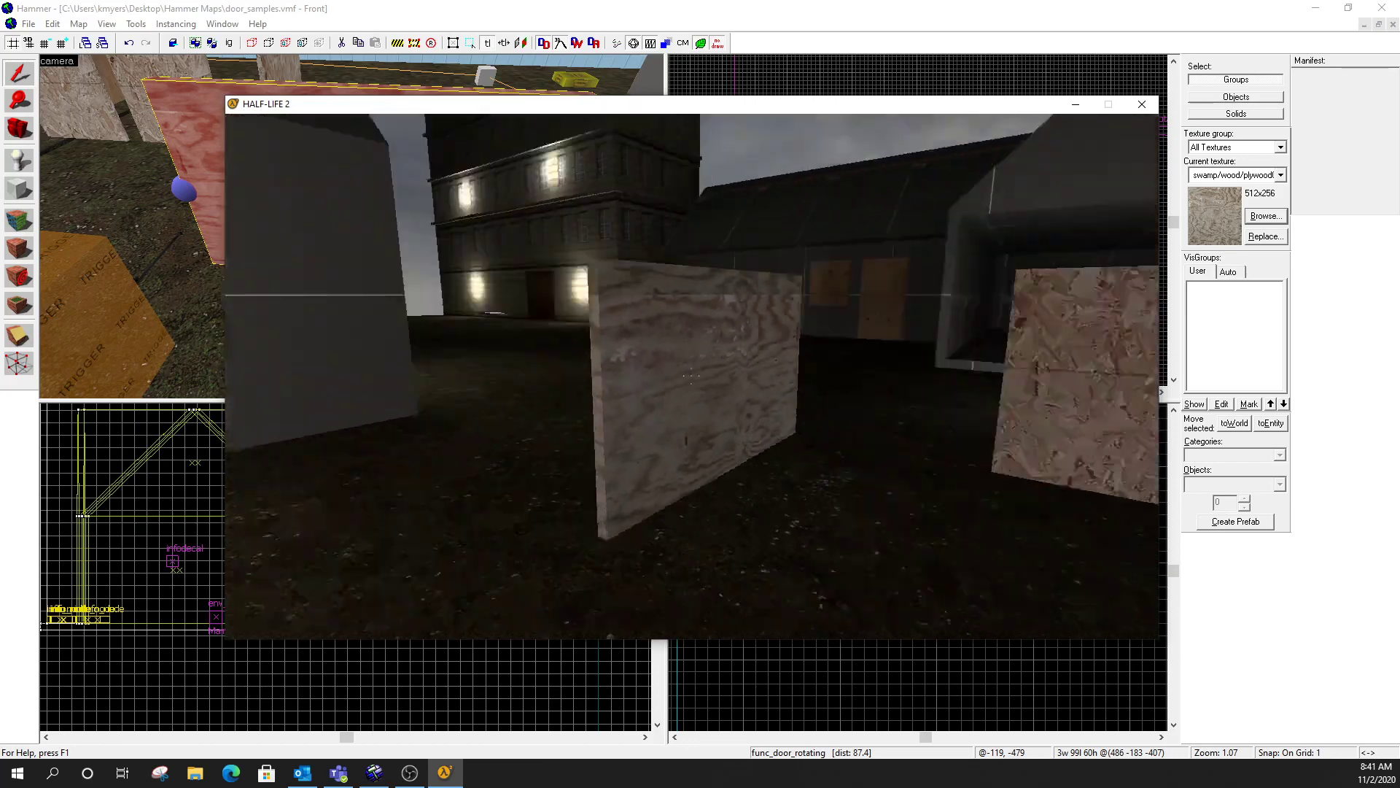
{"action": "key", "text": "a"}
{"action": "key", "text": "s"}
{"action": "key", "text": "w"}
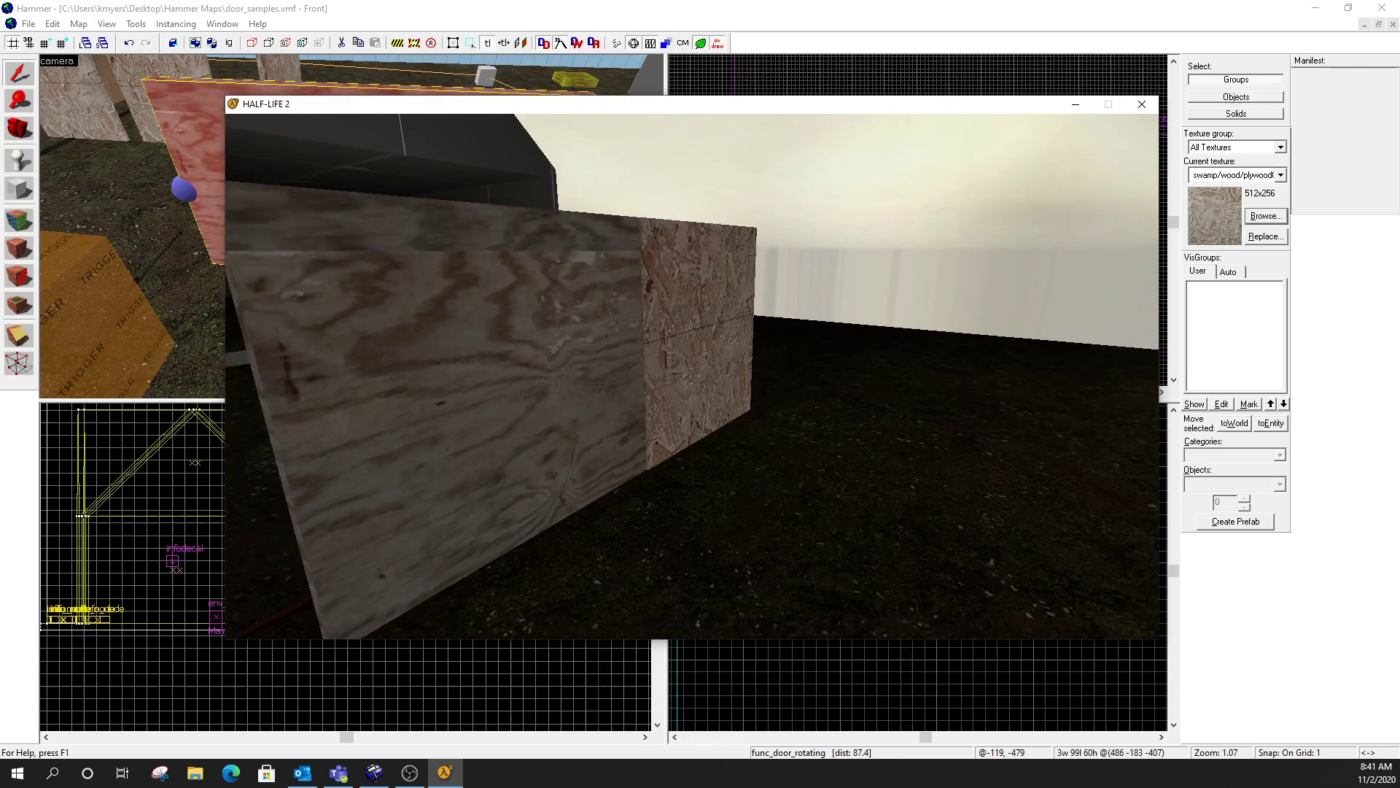
{"action": "key", "text": "d"}
{"action": "key", "text": "w"}
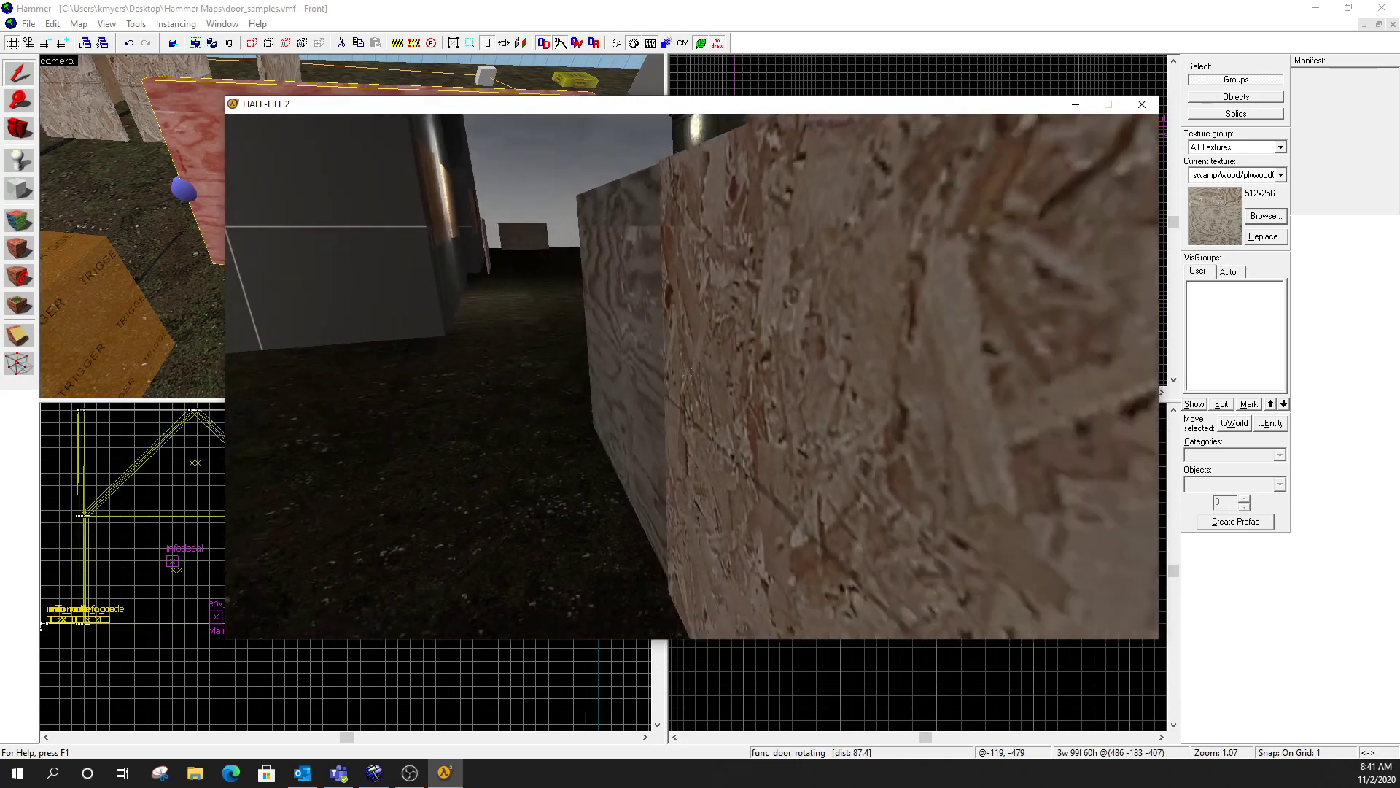
Use the chipboard sample door beside the plywood door, and examine how the plywood door swings once more.
{"action": "key", "text": "e"}
{"action": "key", "text": "s"}
{"action": "key", "text": "a"}
{"action": "key", "text": "w"}
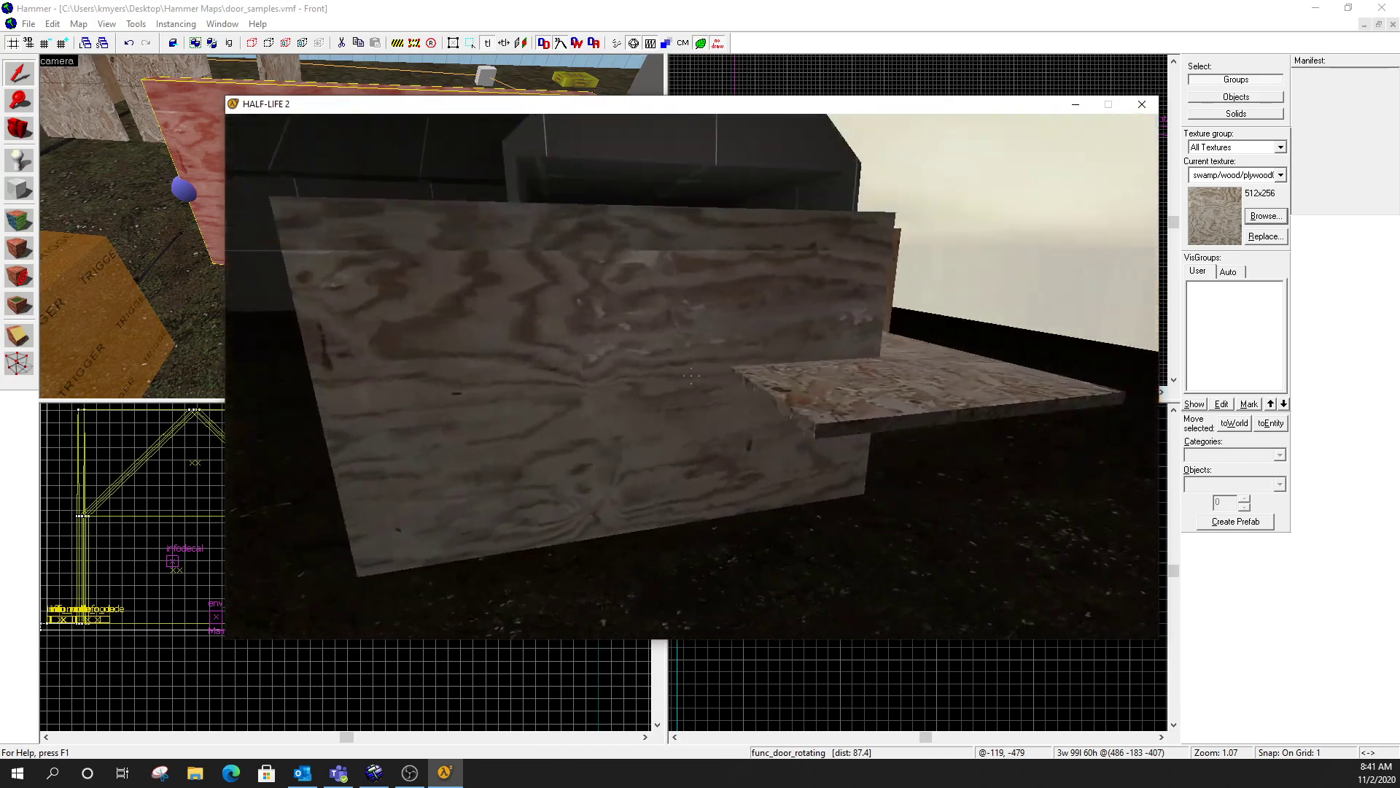
{"action": "key", "text": "s"}
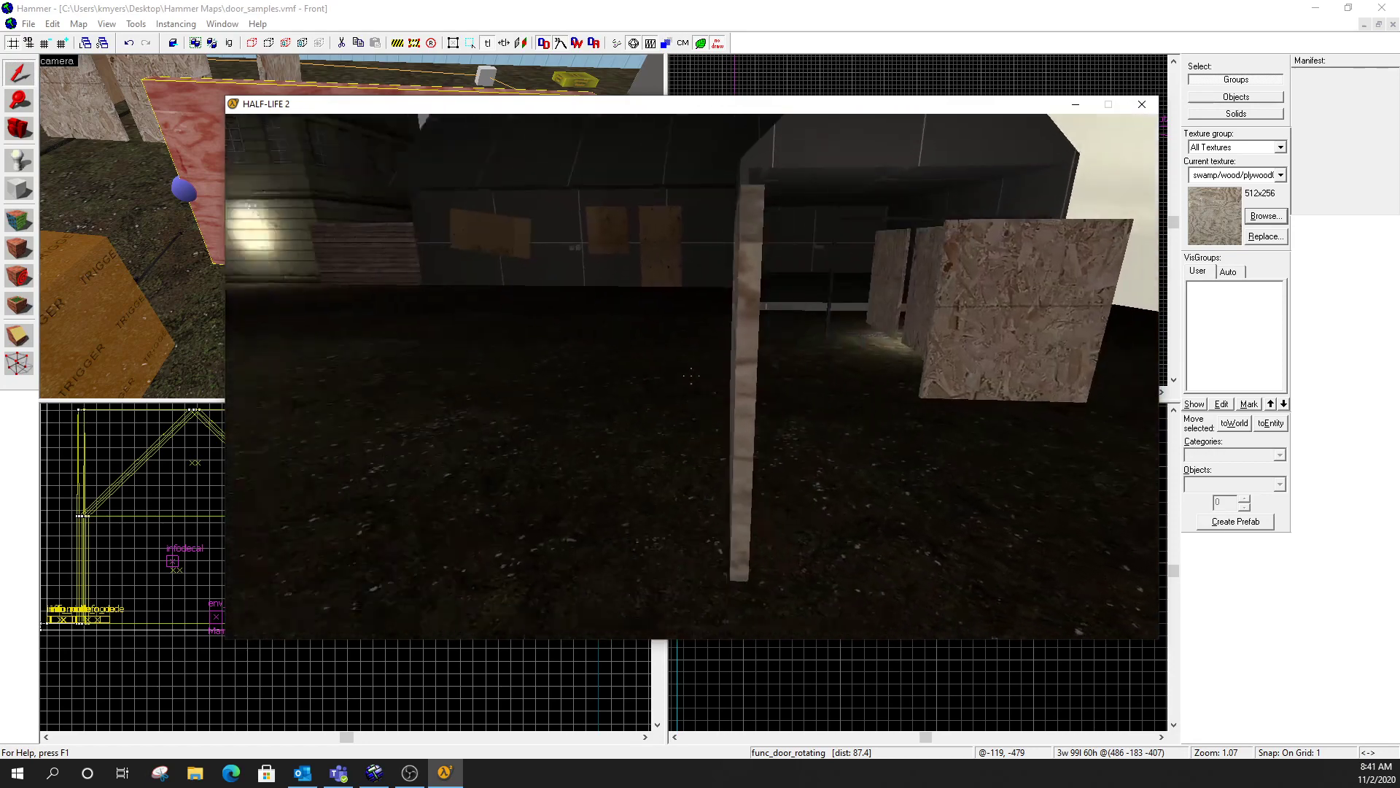
{"action": "key", "text": "d"}
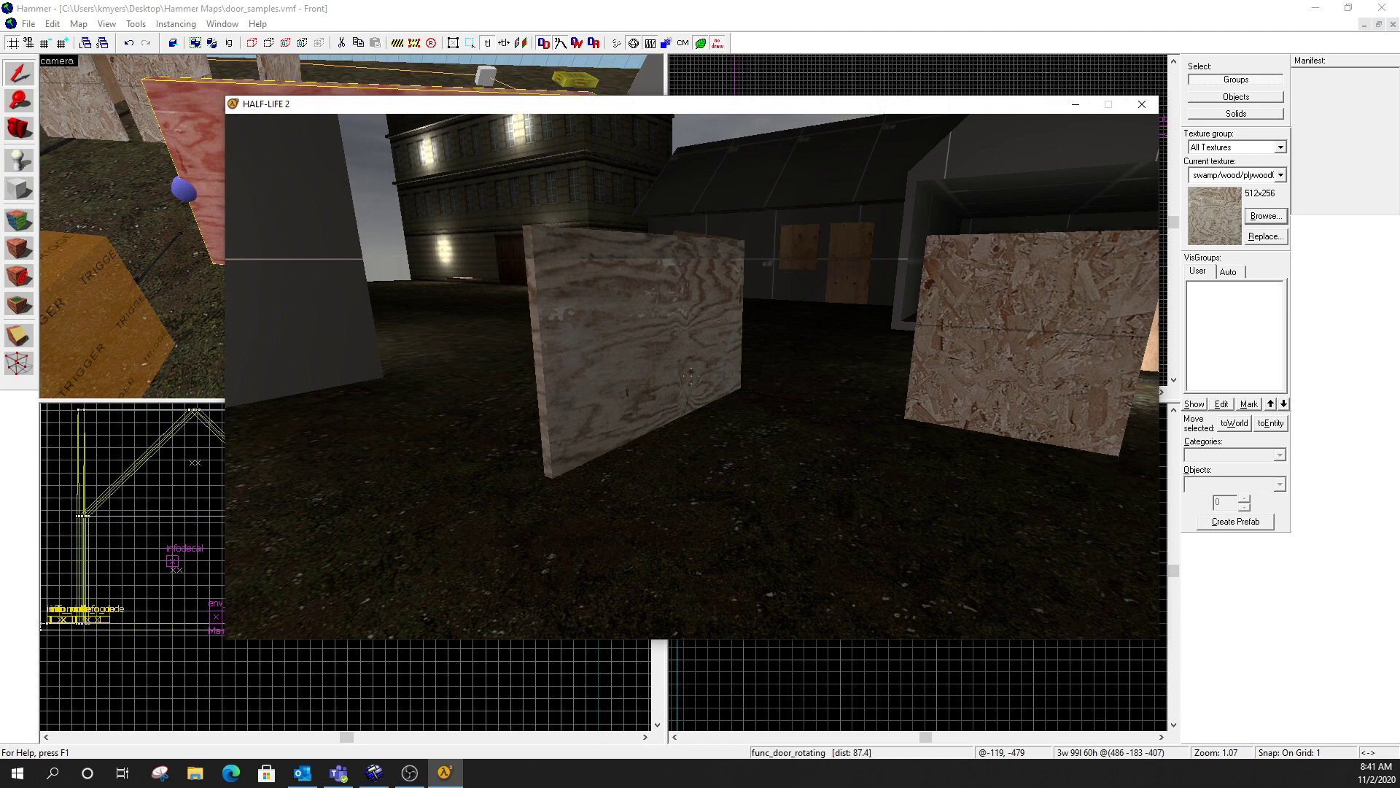
Switch back to Hammer and enable the Reverse Dir flag in the plywood rotating door's properties.
{"action": "key", "text": "grave"}
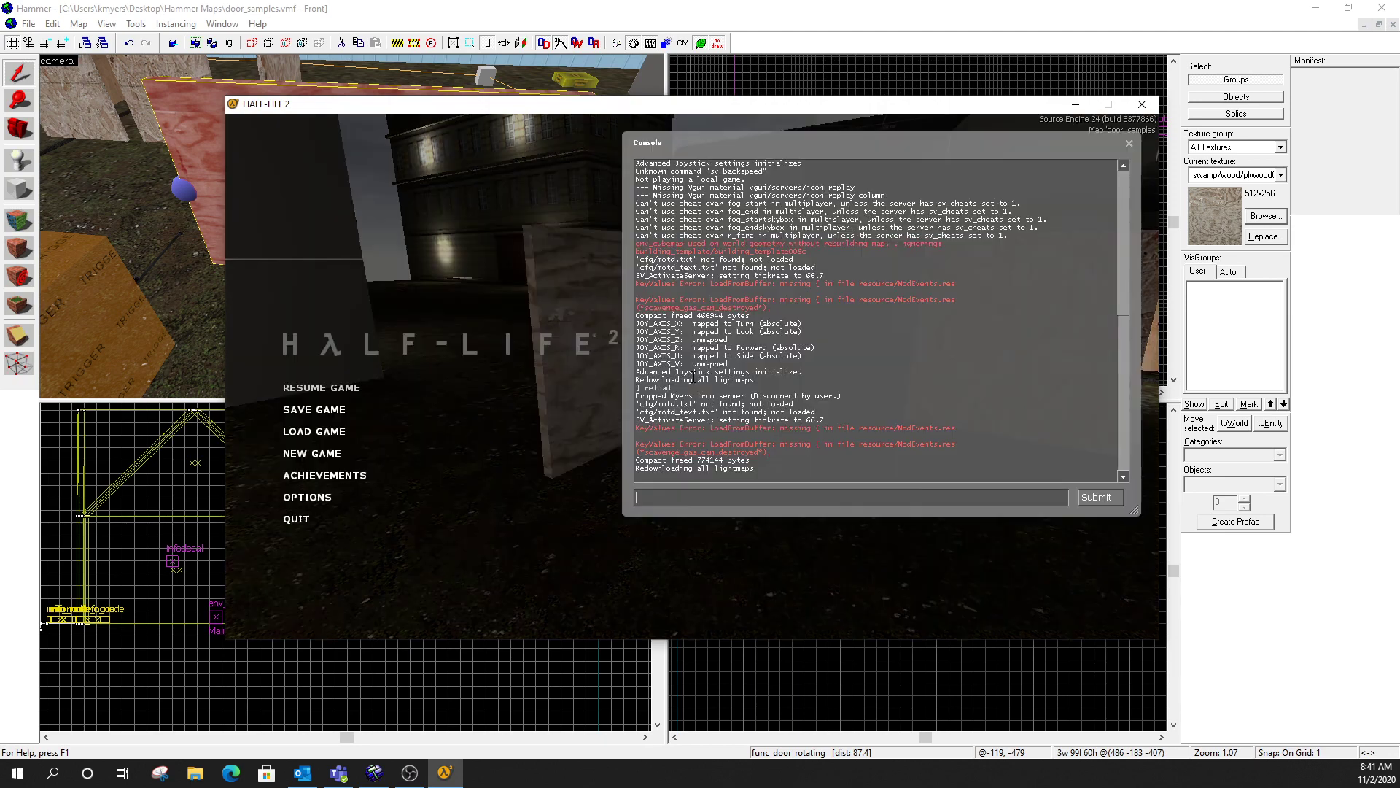
{"action": "left_click", "coordinate": [837, 17]}
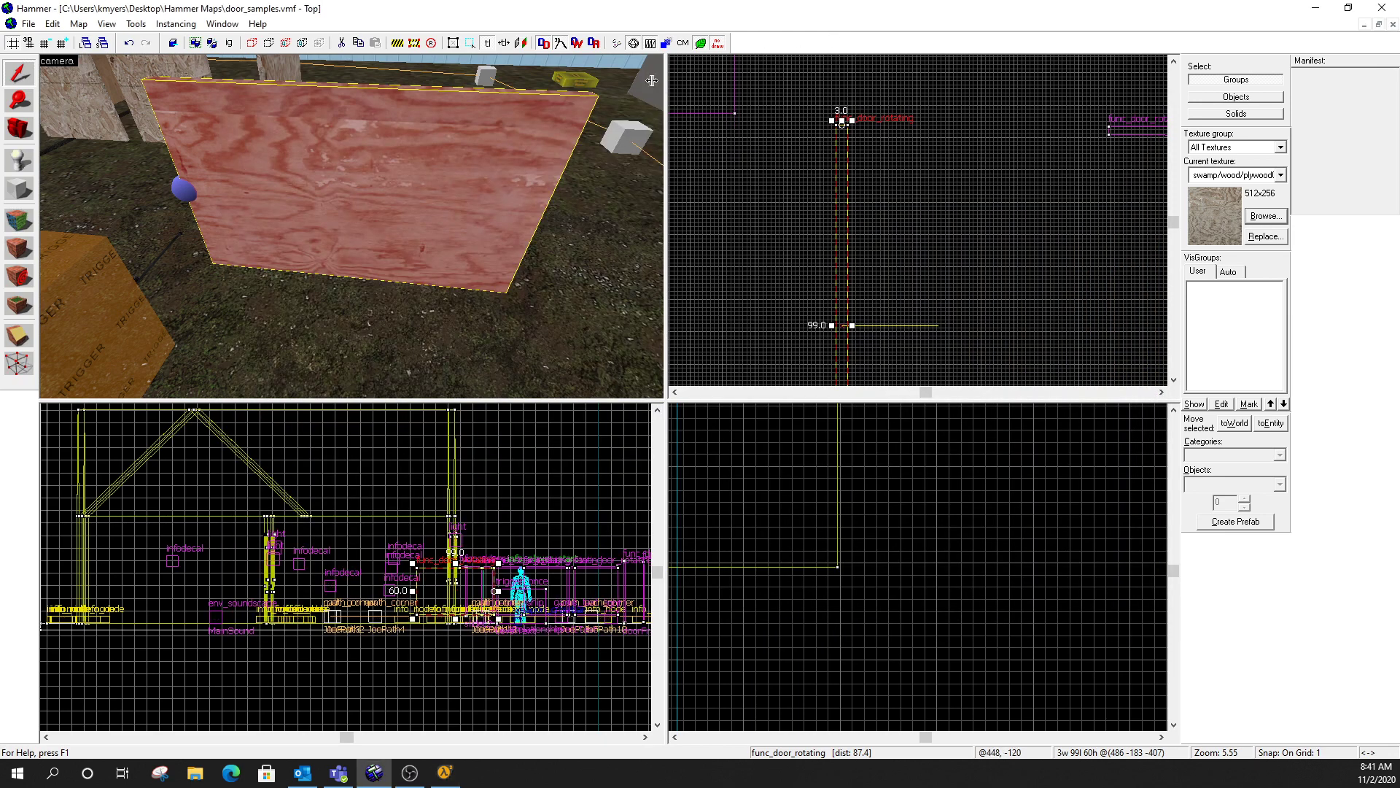
{"action": "double_click", "coordinate": [480, 164]}
{"action": "left_click", "coordinate": [773, 144]}
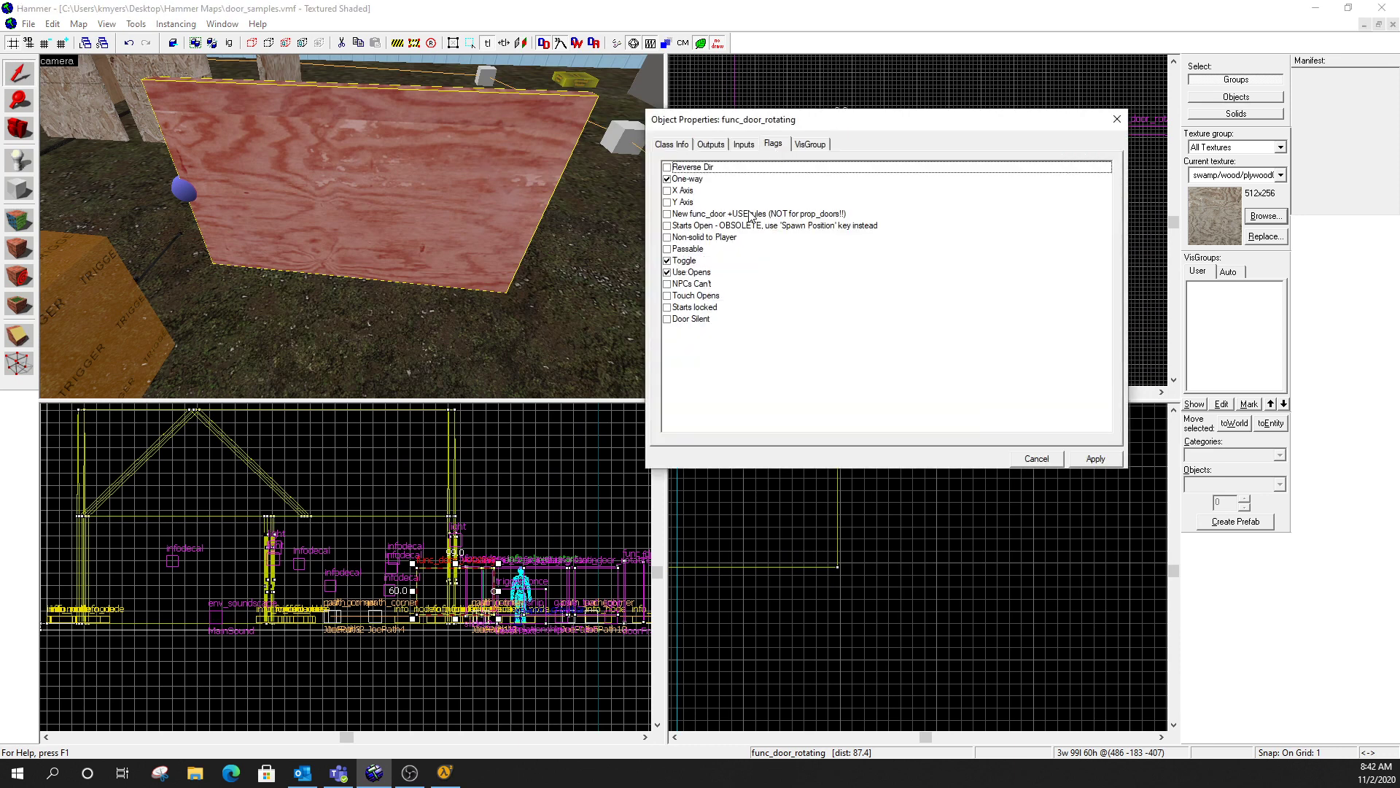
{"action": "left_click", "coordinate": [667, 167]}
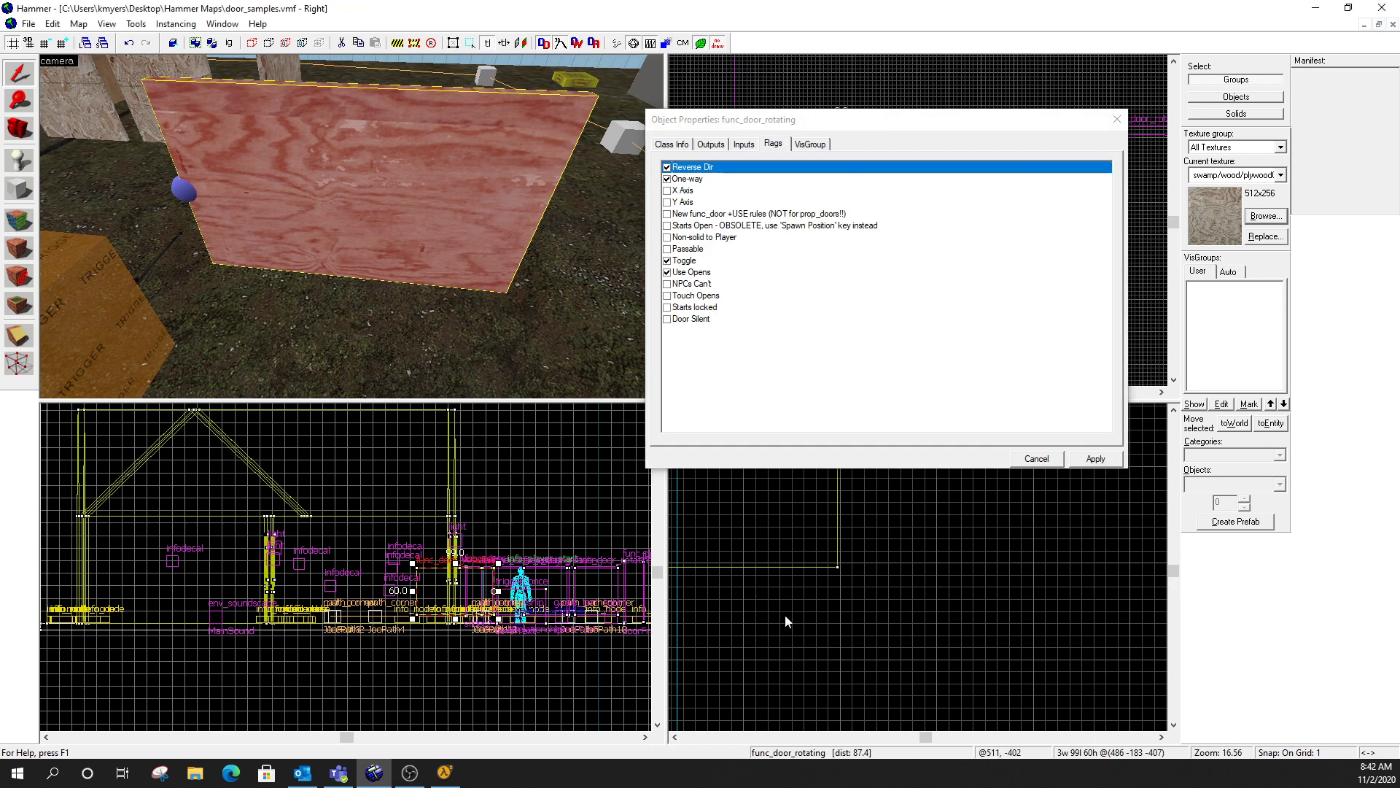
Switch to Half-Life 2, resume the game and use the chipboard sample door nearest the plywood door several times to watch its rotation.
{"action": "left_click", "coordinate": [444, 771]}
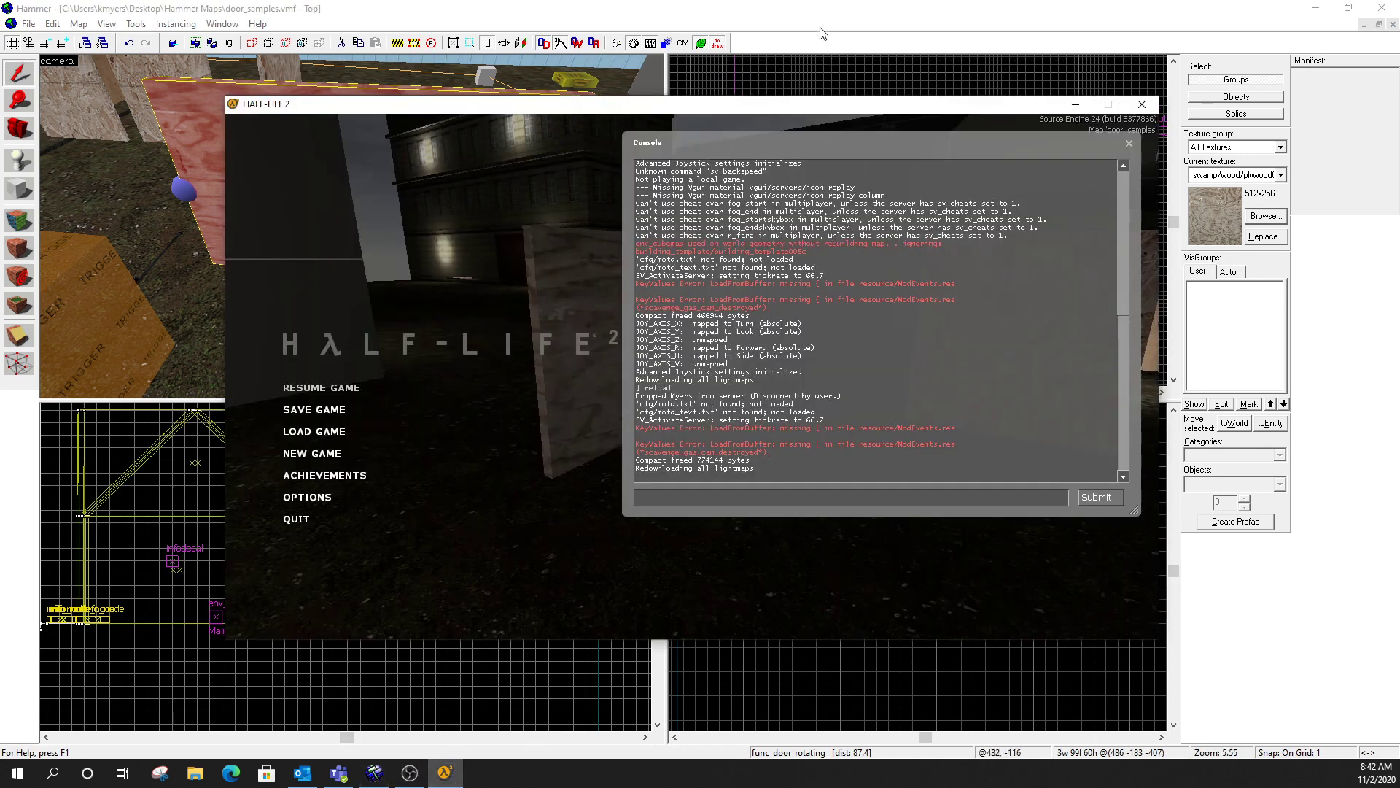
{"action": "left_click", "coordinate": [321, 388]}
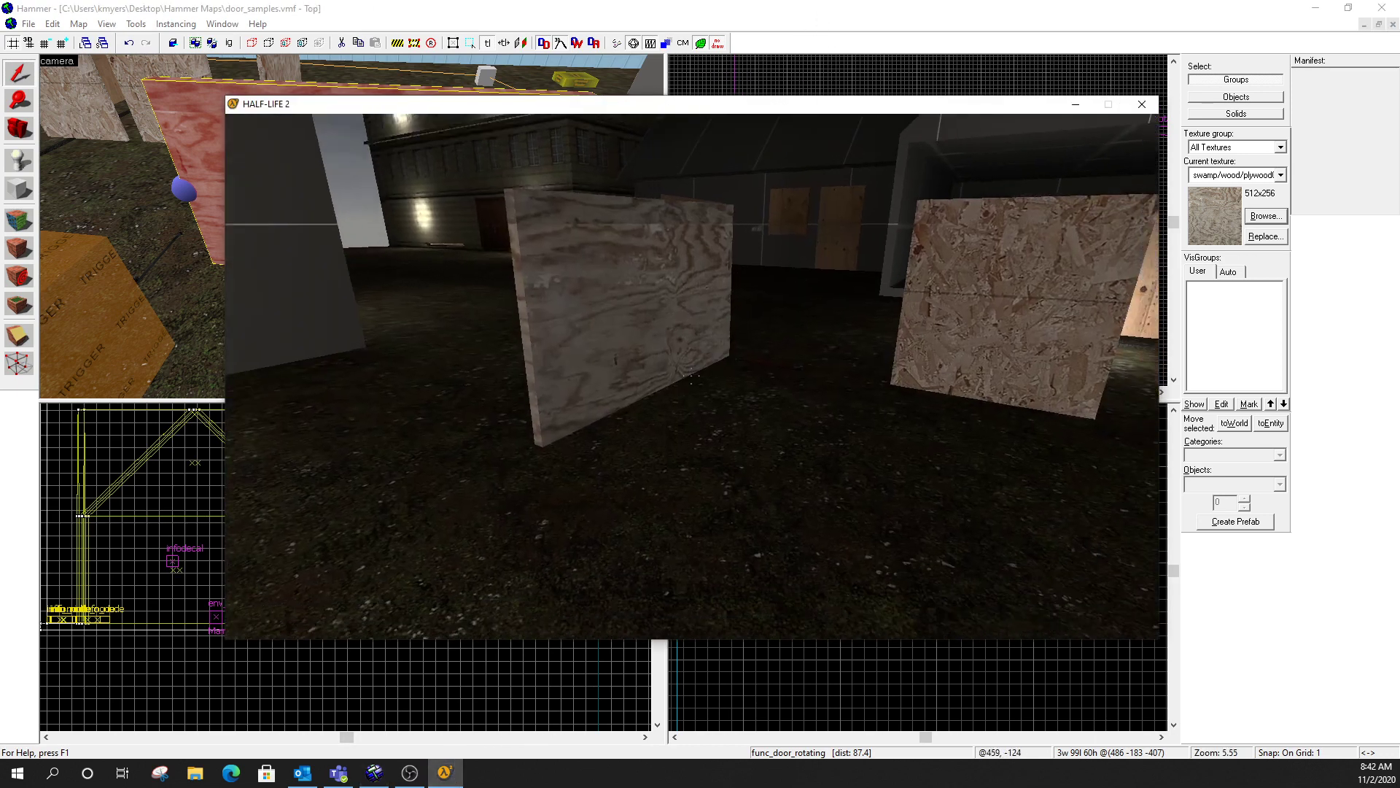
{"action": "key", "text": "w"}
{"action": "key", "text": "s"}
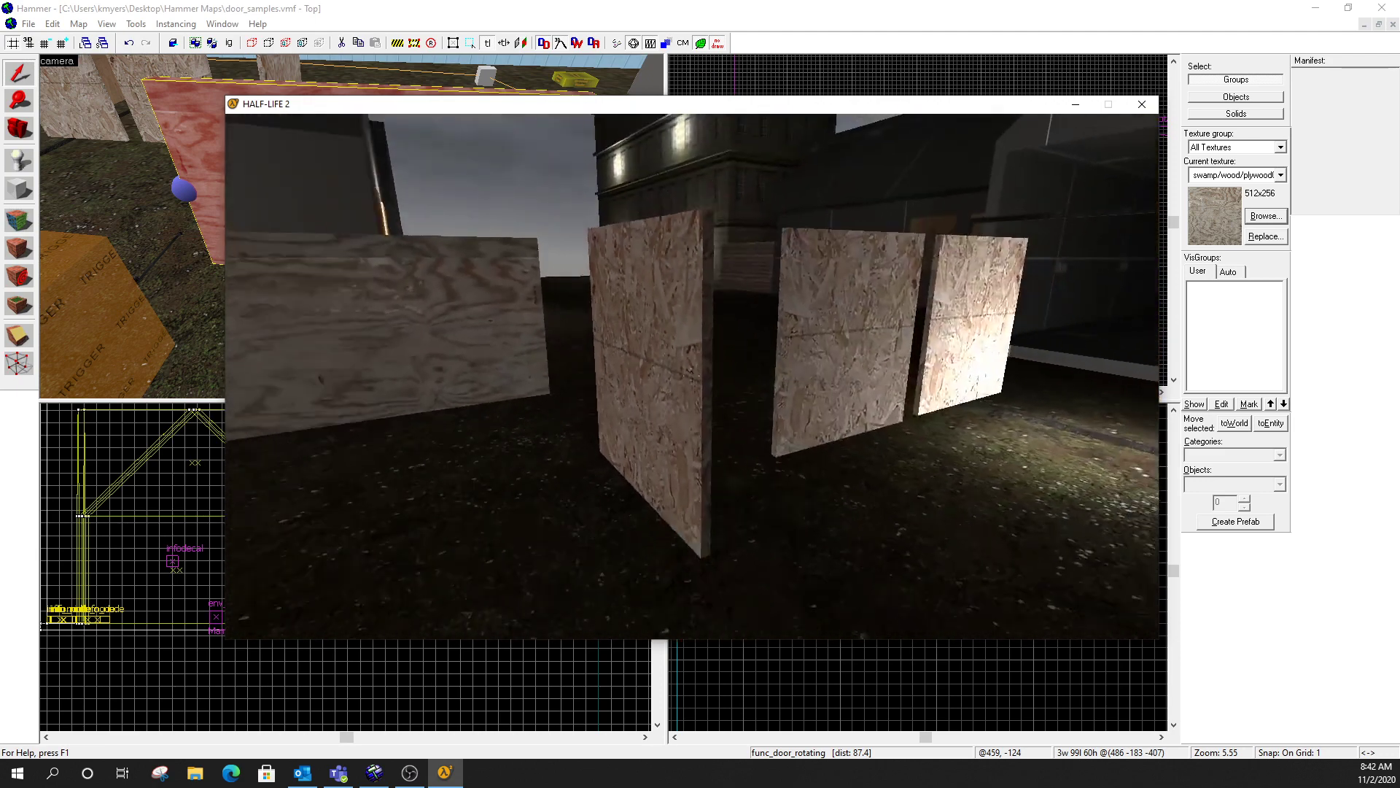
{"action": "key", "text": "e"}
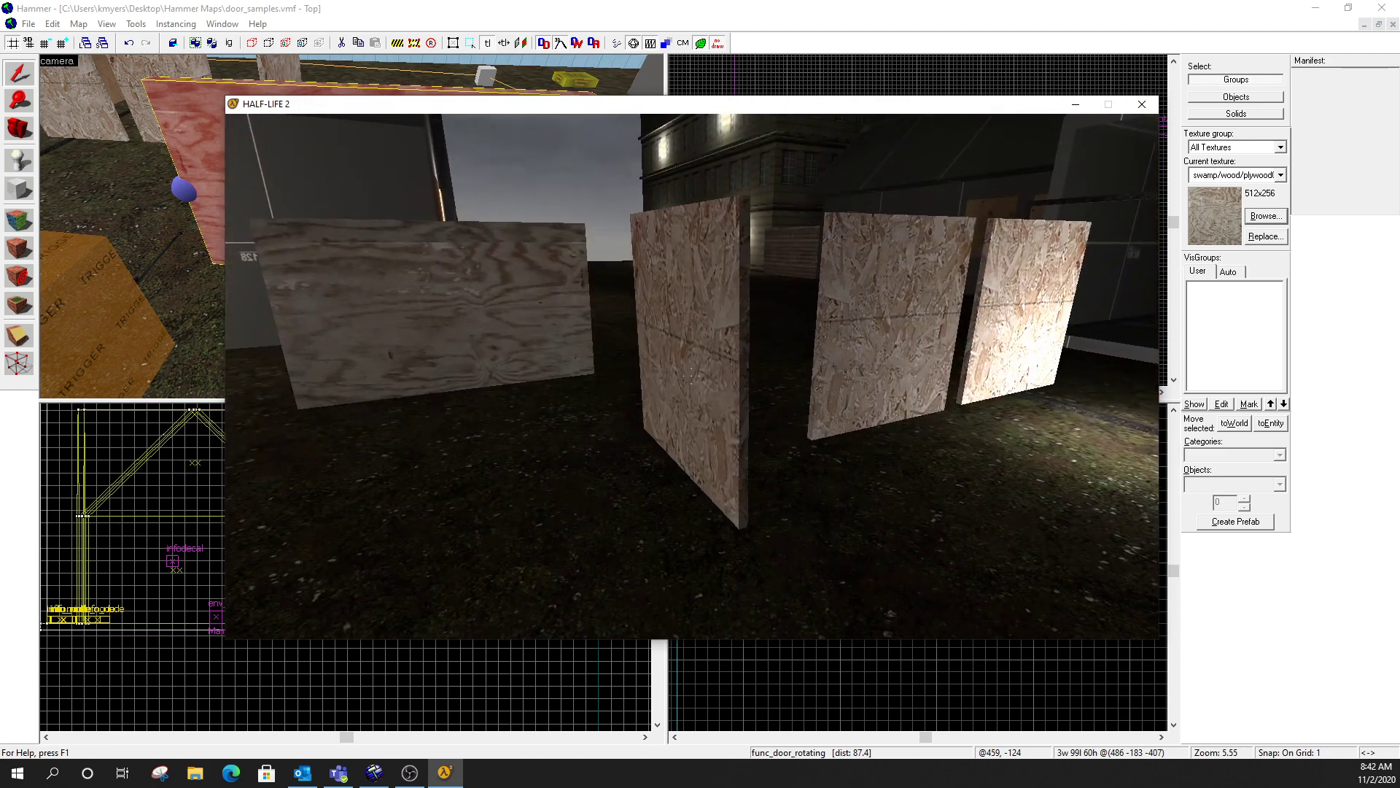
{"action": "key", "text": "e"}
{"action": "key", "text": "e"}
{"action": "key", "text": "d"}
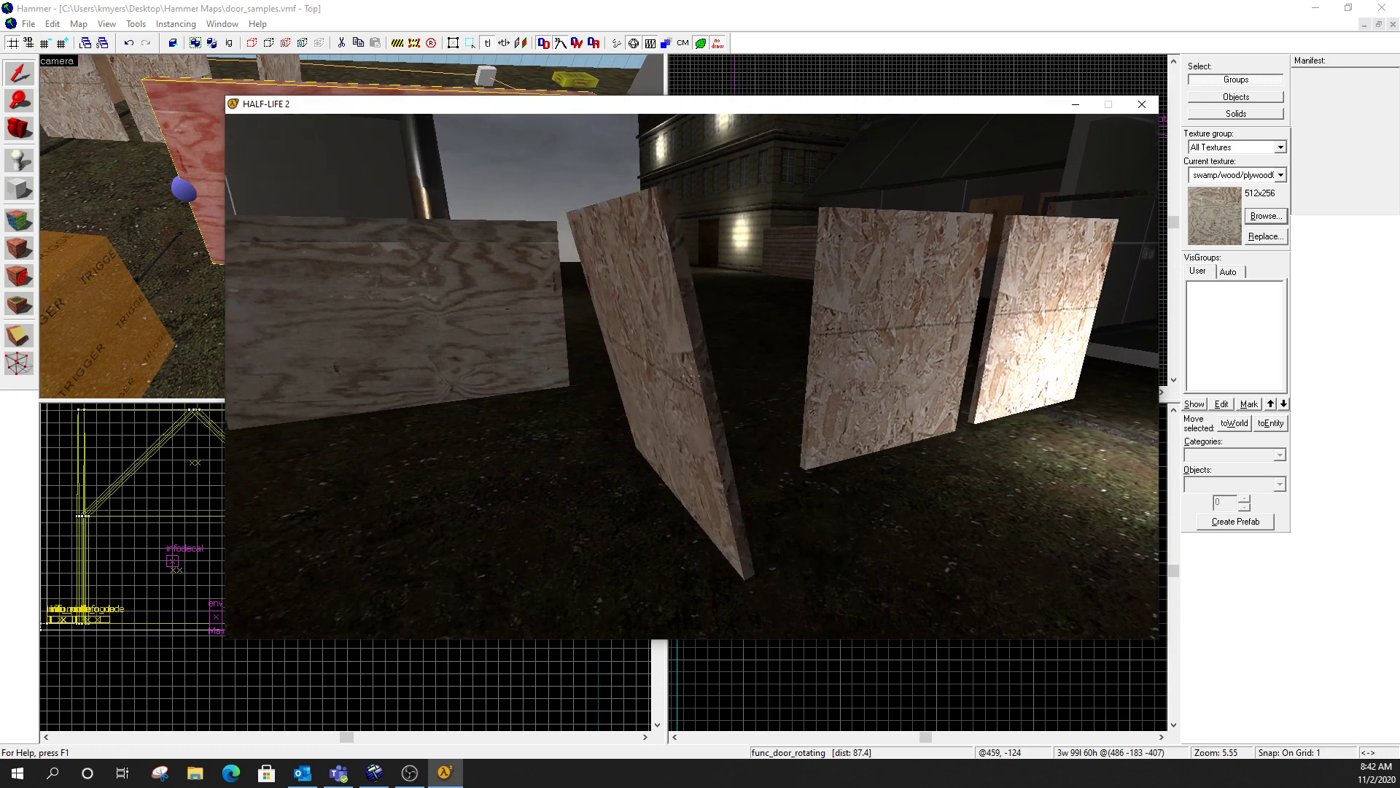
Use the middle chipboard sample door repeatedly and watch the axis it rotates around.
{"action": "key", "text": "e"}
{"action": "key", "text": "e"}
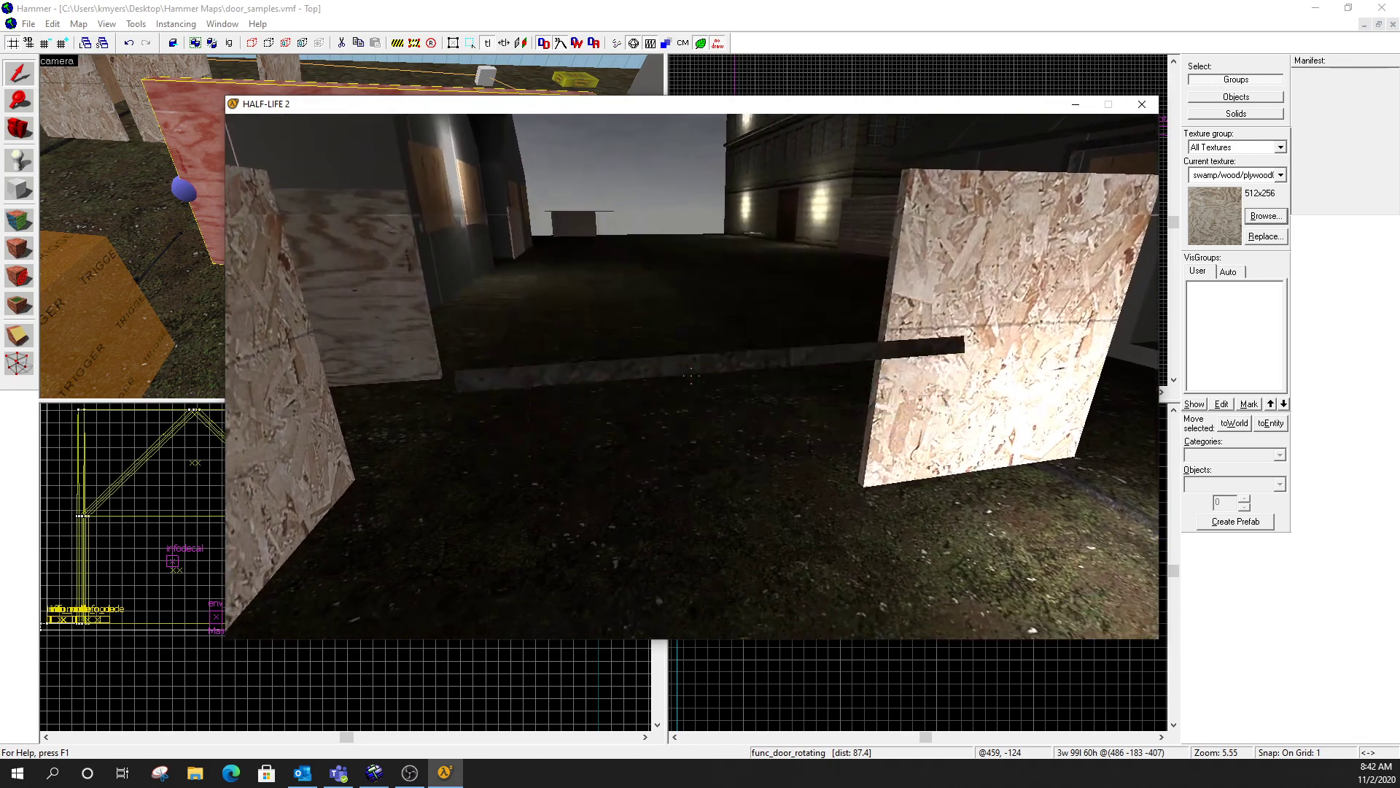
{"action": "key", "text": "e"}
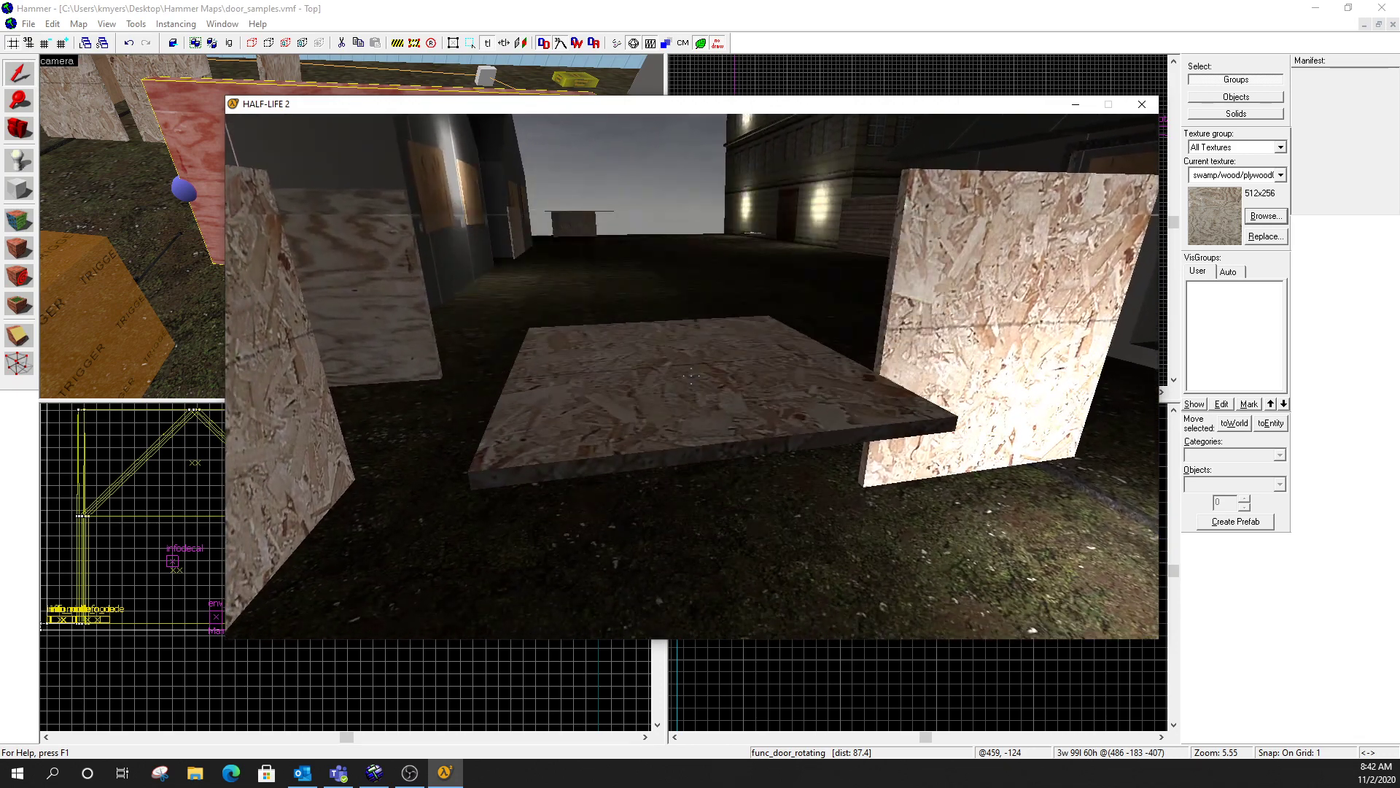
{"action": "key", "text": "e"}
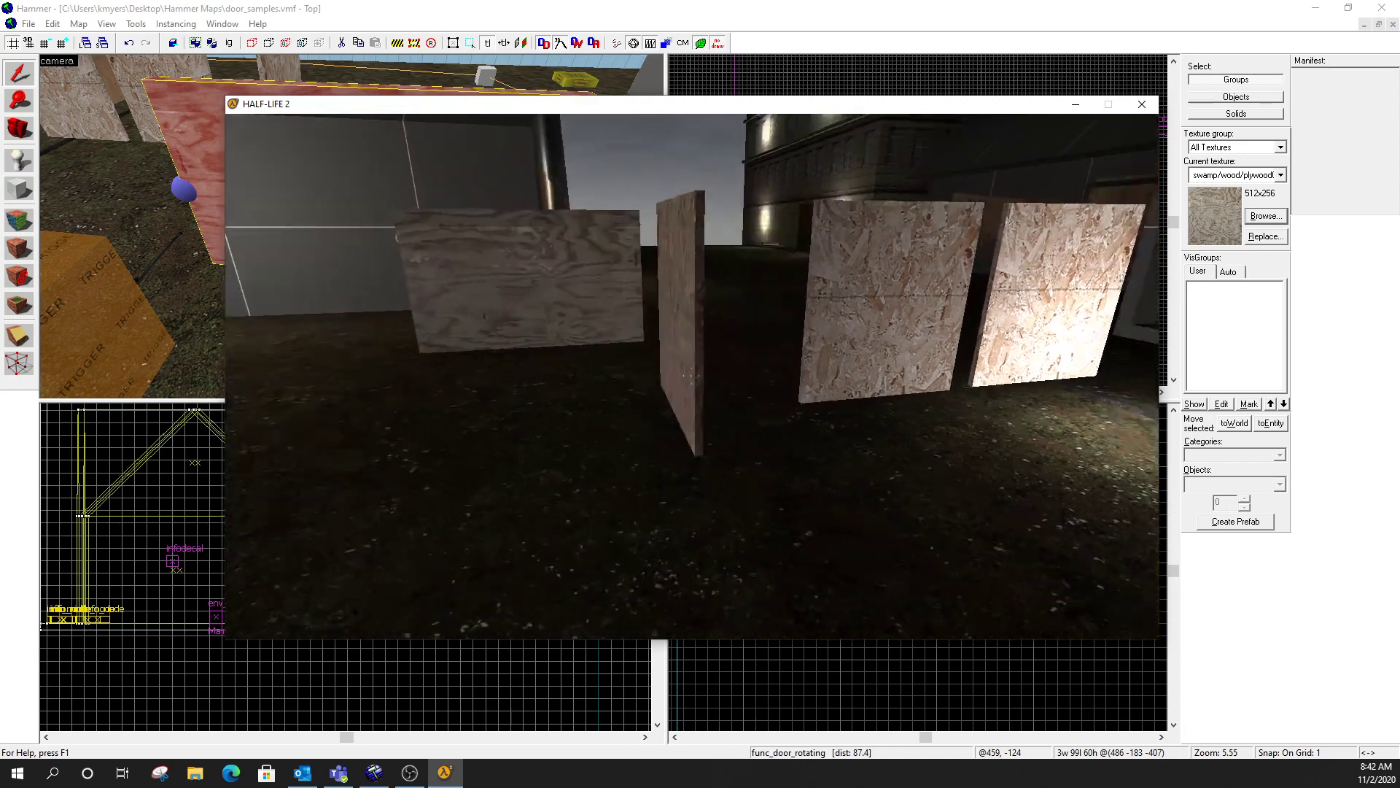
Pause the game, return to Hammer and close the plywood door's Object Properties.
{"action": "key", "text": "grave"}
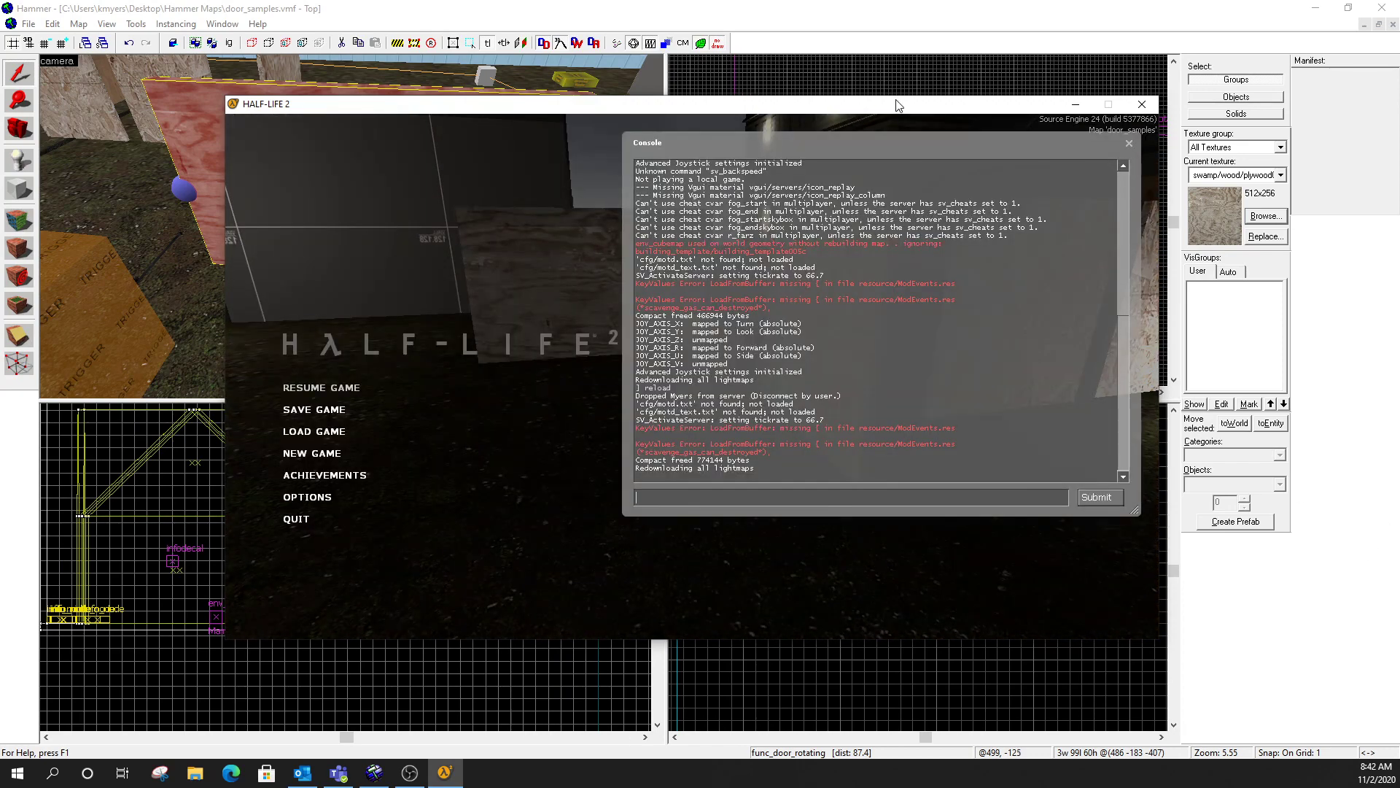
{"action": "left_click_drag", "start_coordinate": [896, 101], "coordinate": [866, 745]}
{"action": "left_click", "coordinate": [1117, 119]}
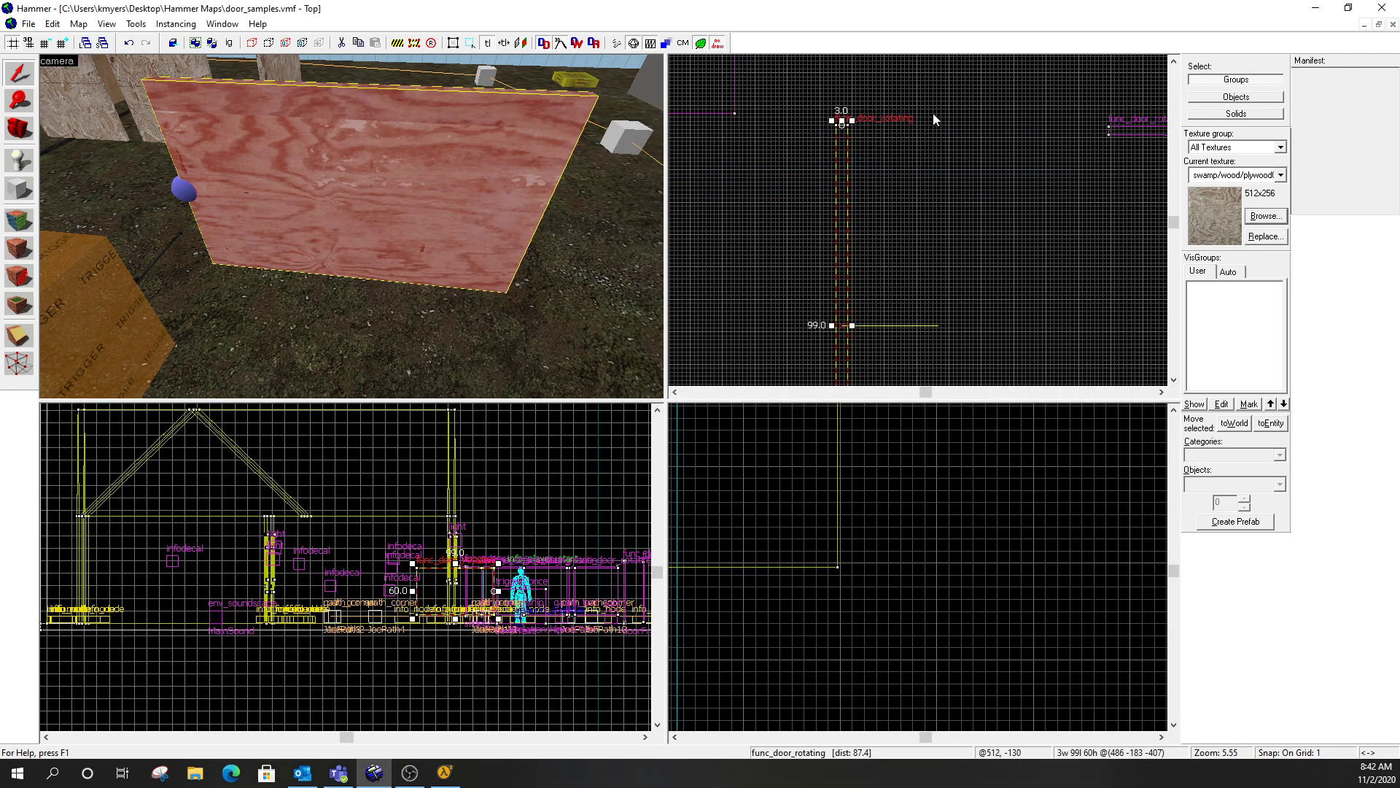
Select the chipboard rotating door nearest the plywood door and examine which rotation axis is set in its flags.
{"action": "scroll", "coordinate": [878, 218], "scroll_direction": "down", "scroll_amount": 10}
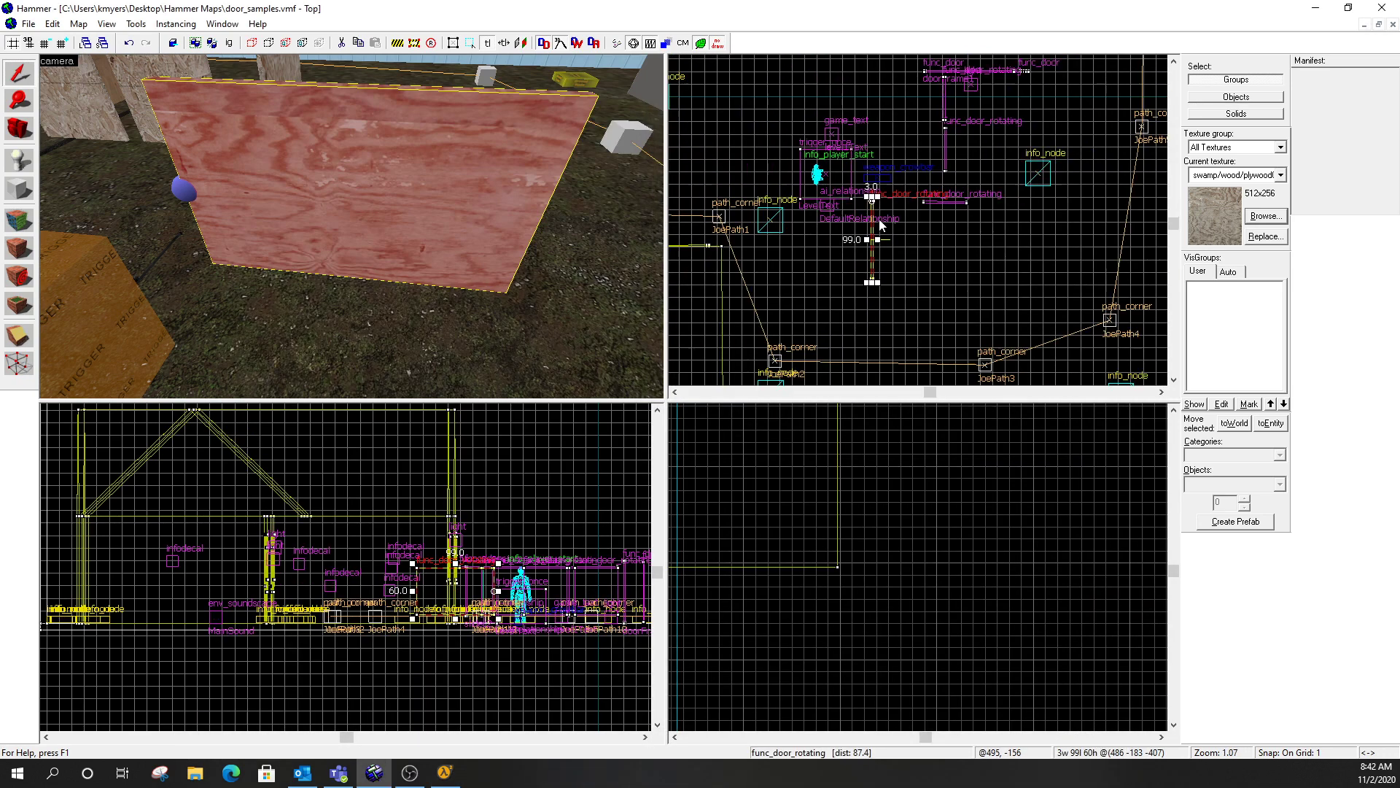
{"action": "scroll", "coordinate": [880, 228], "scroll_direction": "up", "scroll_amount": 3}
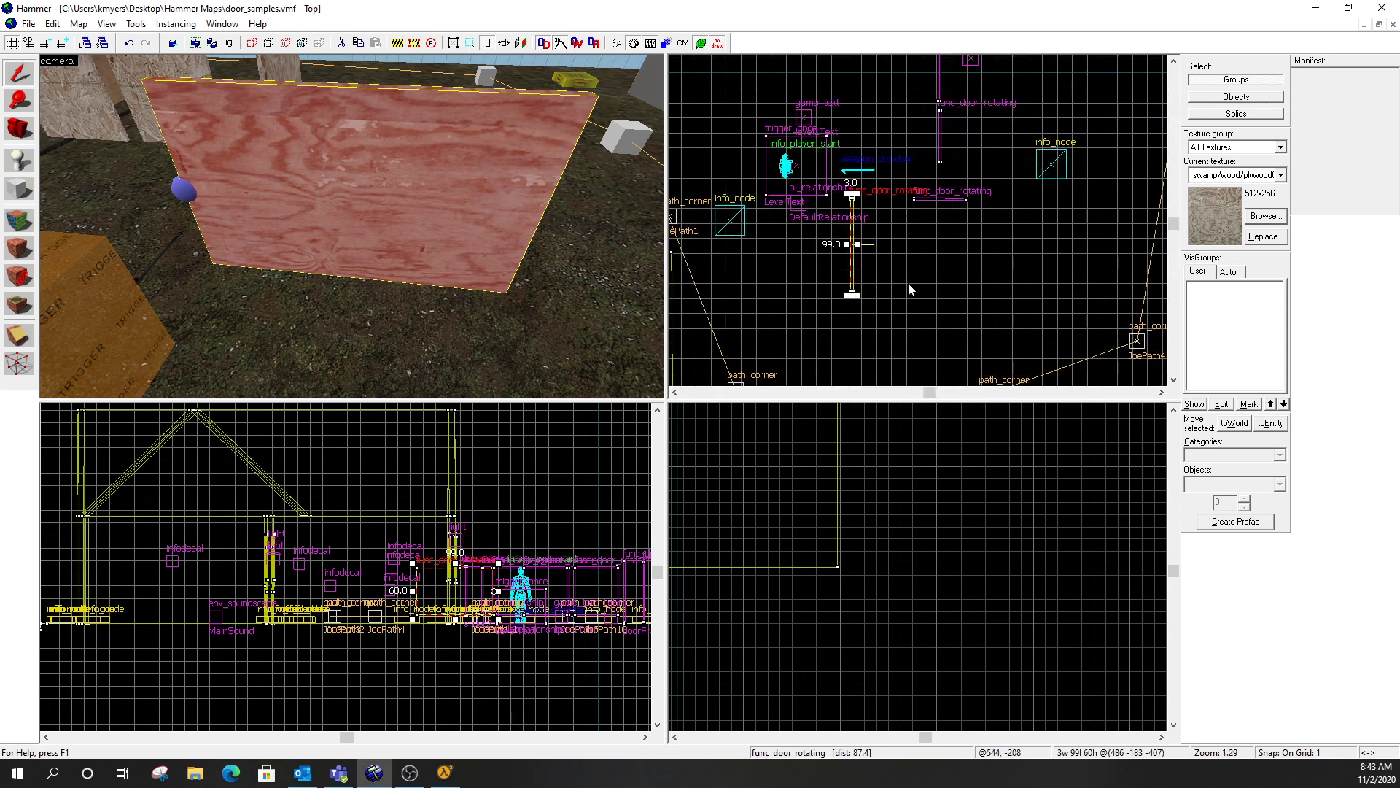
{"action": "scroll", "coordinate": [944, 219], "scroll_direction": "up", "scroll_amount": 6}
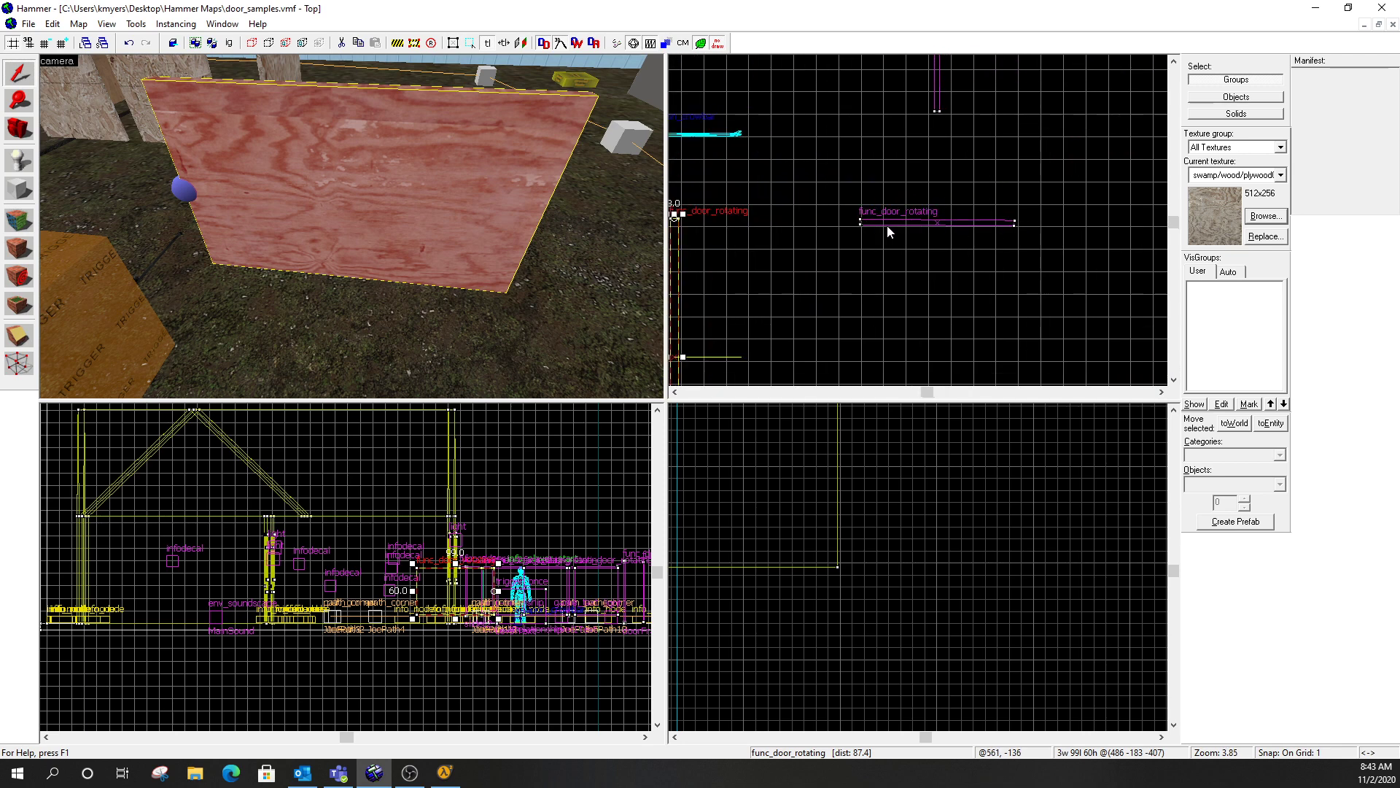
{"action": "left_click", "coordinate": [882, 220]}
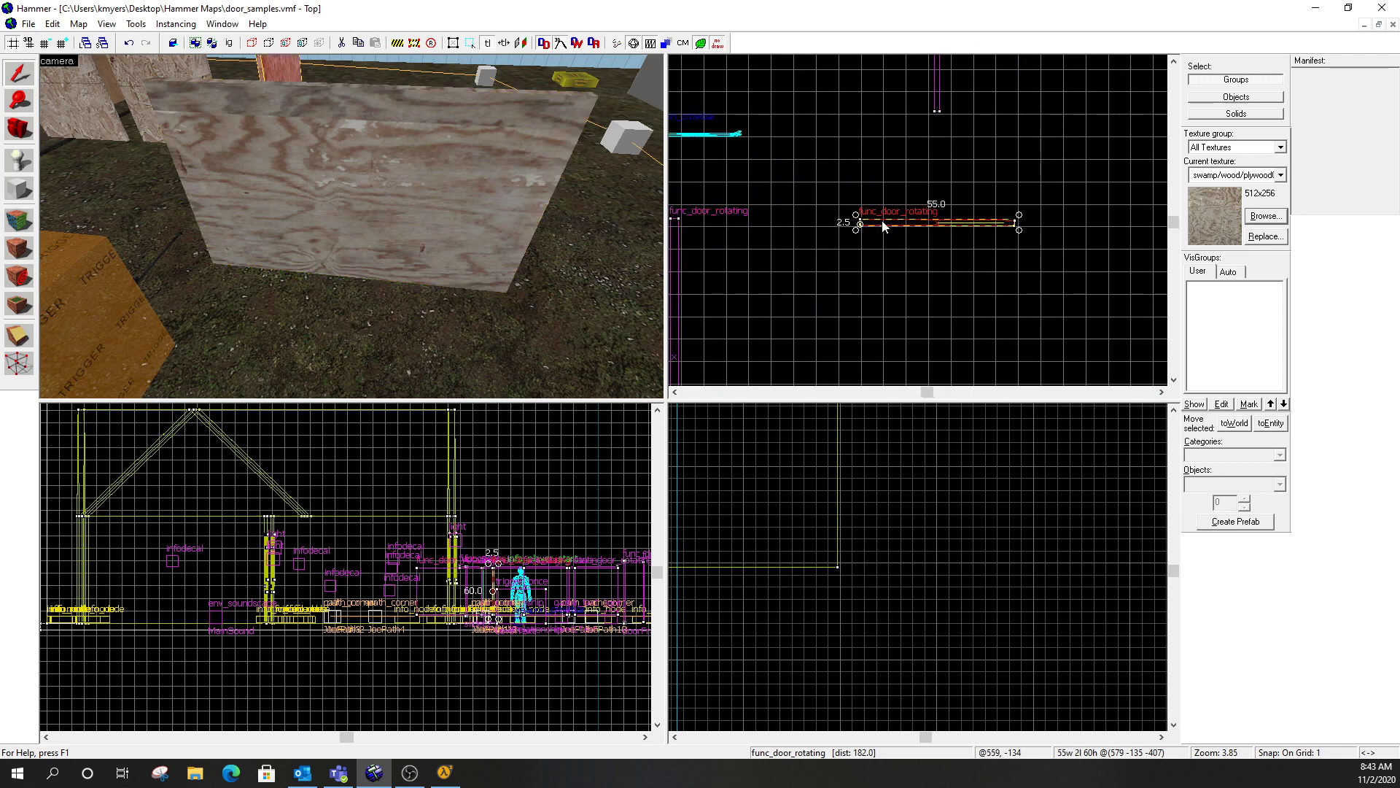
{"action": "key", "text": "z"}
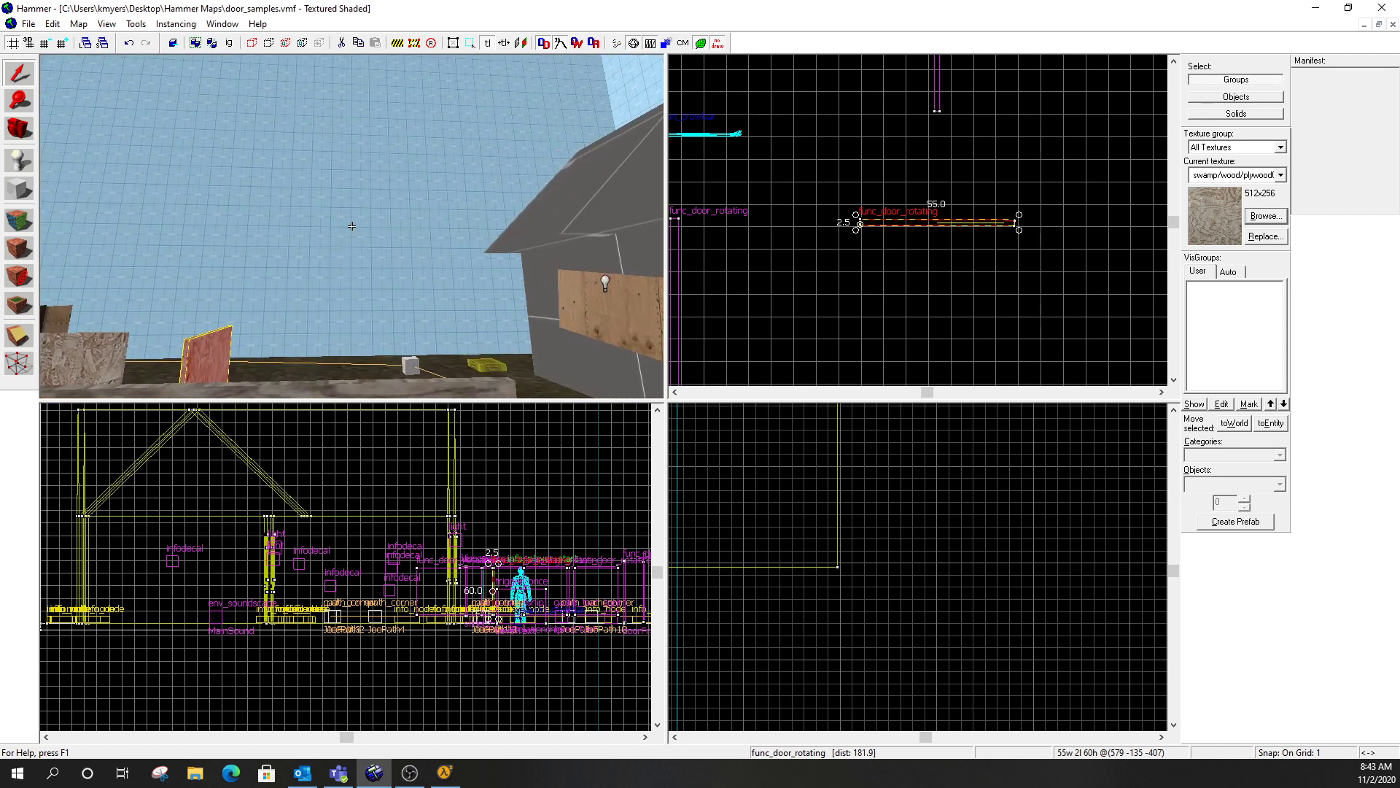
{"action": "key", "text": "w"}
{"action": "left_click", "coordinate": [351, 226]}
{"action": "key", "text": "alt+Return"}
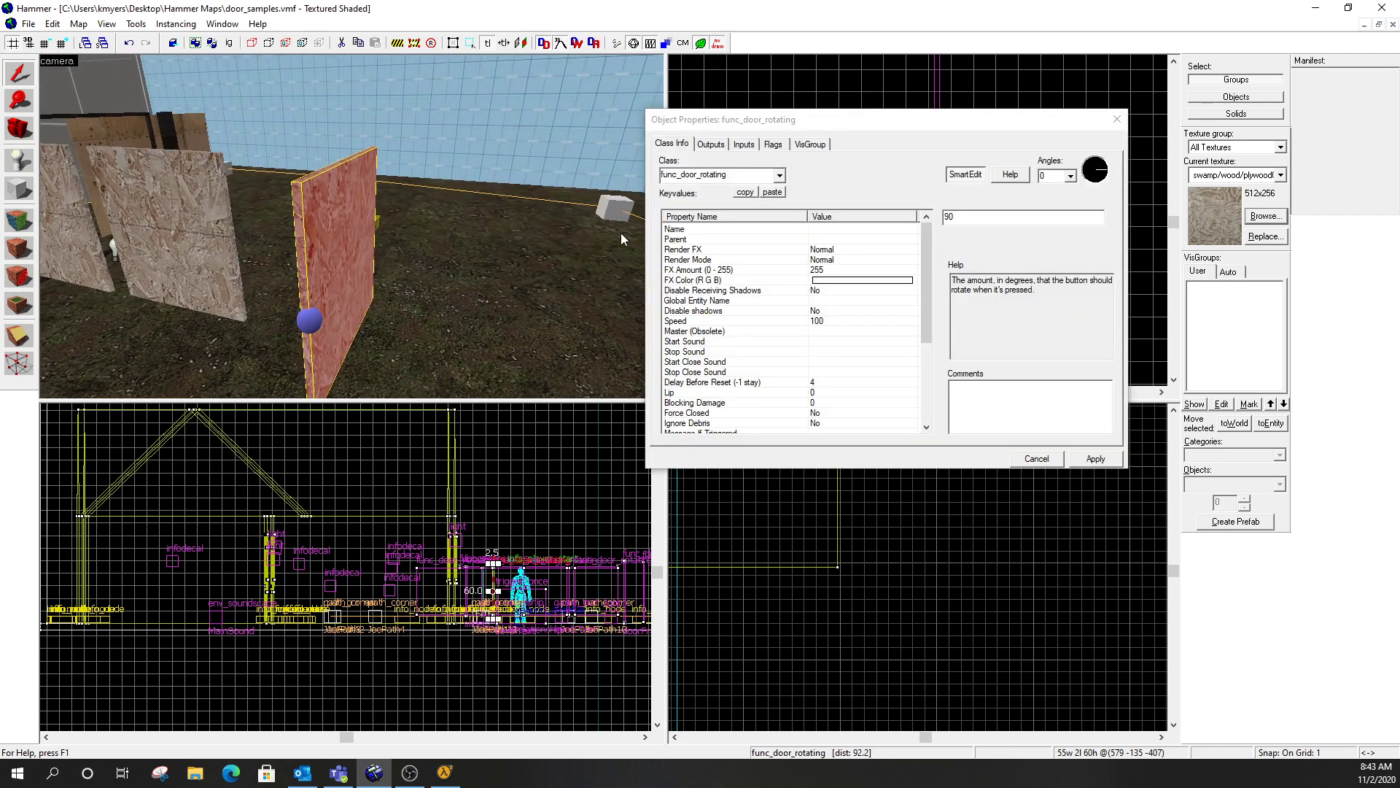
{"action": "left_click", "coordinate": [773, 145]}
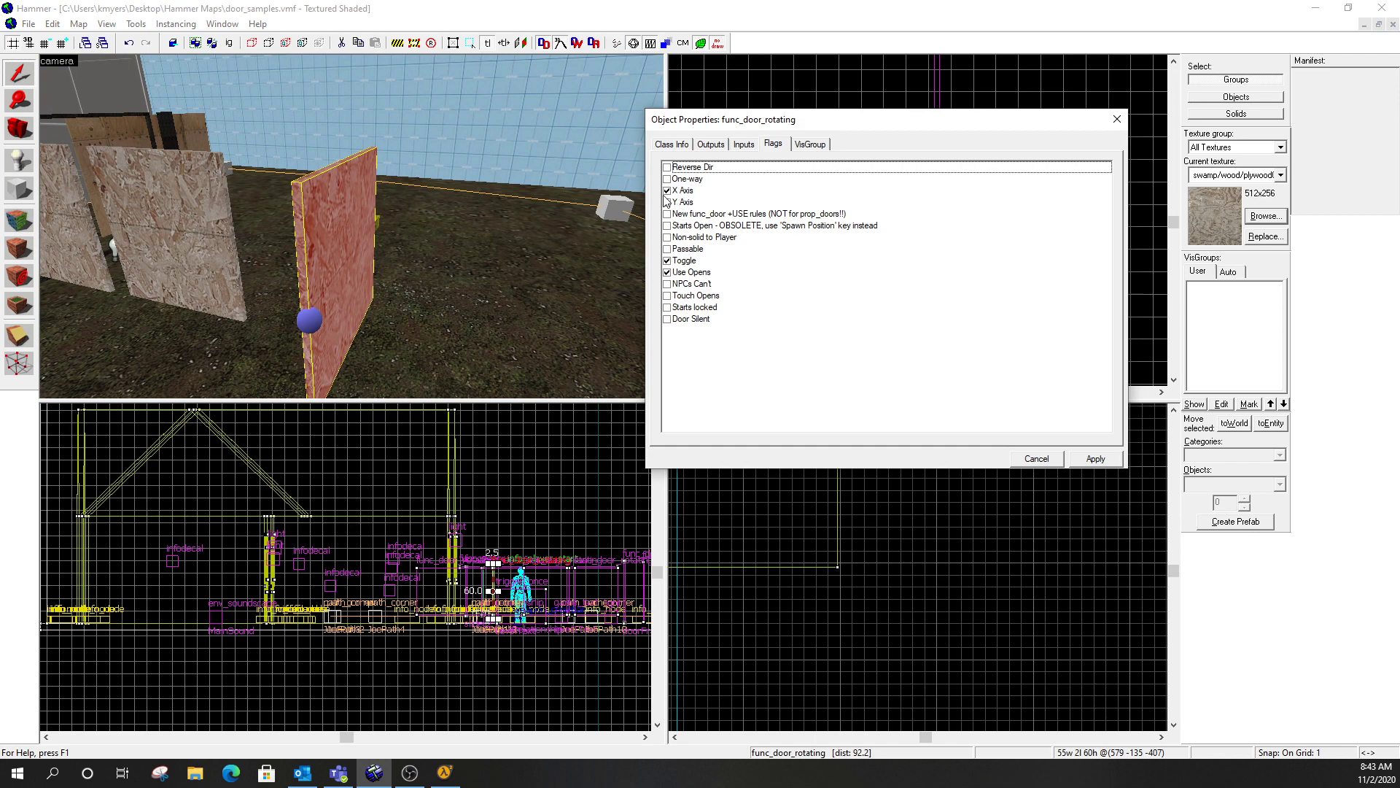
{"action": "left_click", "coordinate": [1116, 119]}
Select the middle chipboard rotating door and check the rotation axis in its flags.
{"action": "scroll", "coordinate": [977, 247], "scroll_direction": "down", "scroll_amount": 4}
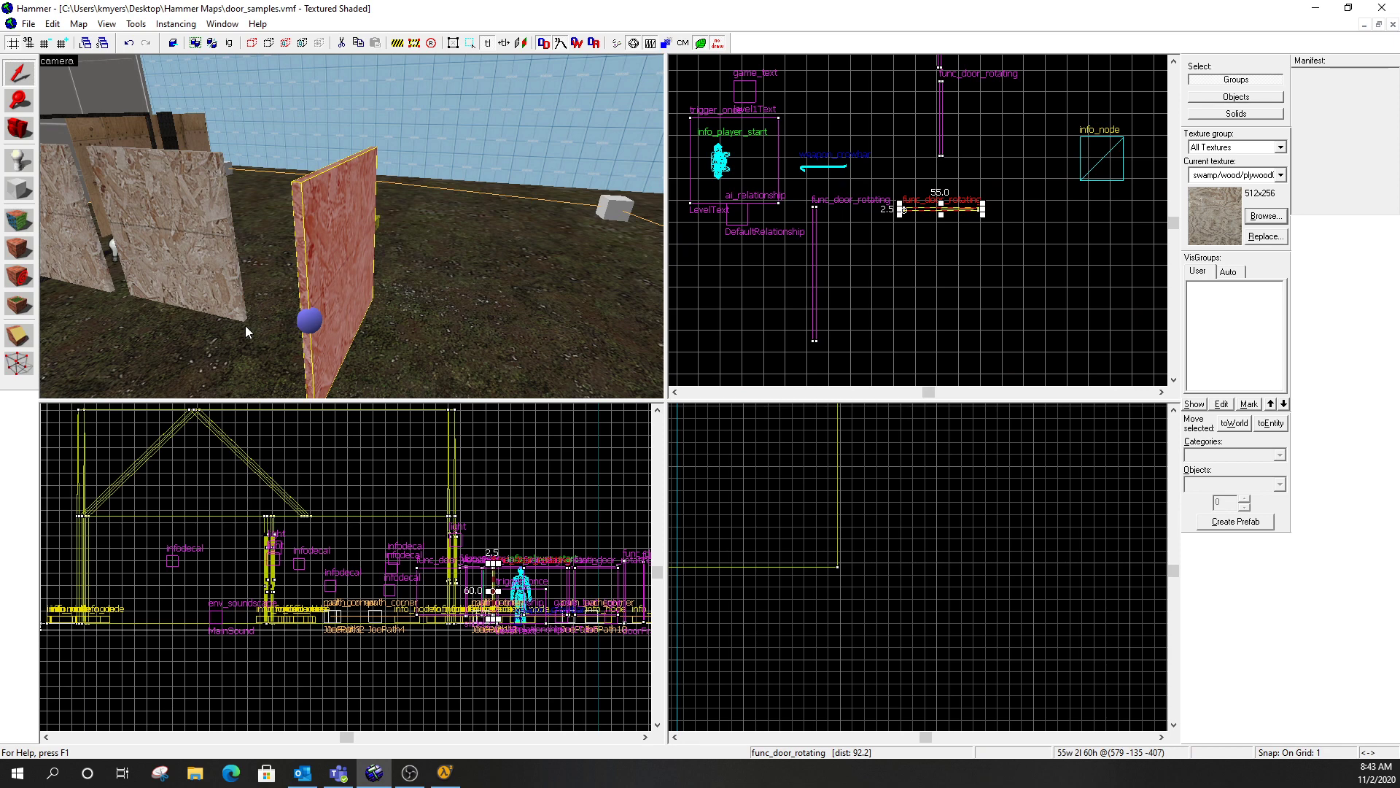
{"action": "left_click", "coordinate": [198, 216]}
{"action": "double_click", "coordinate": [178, 189]}
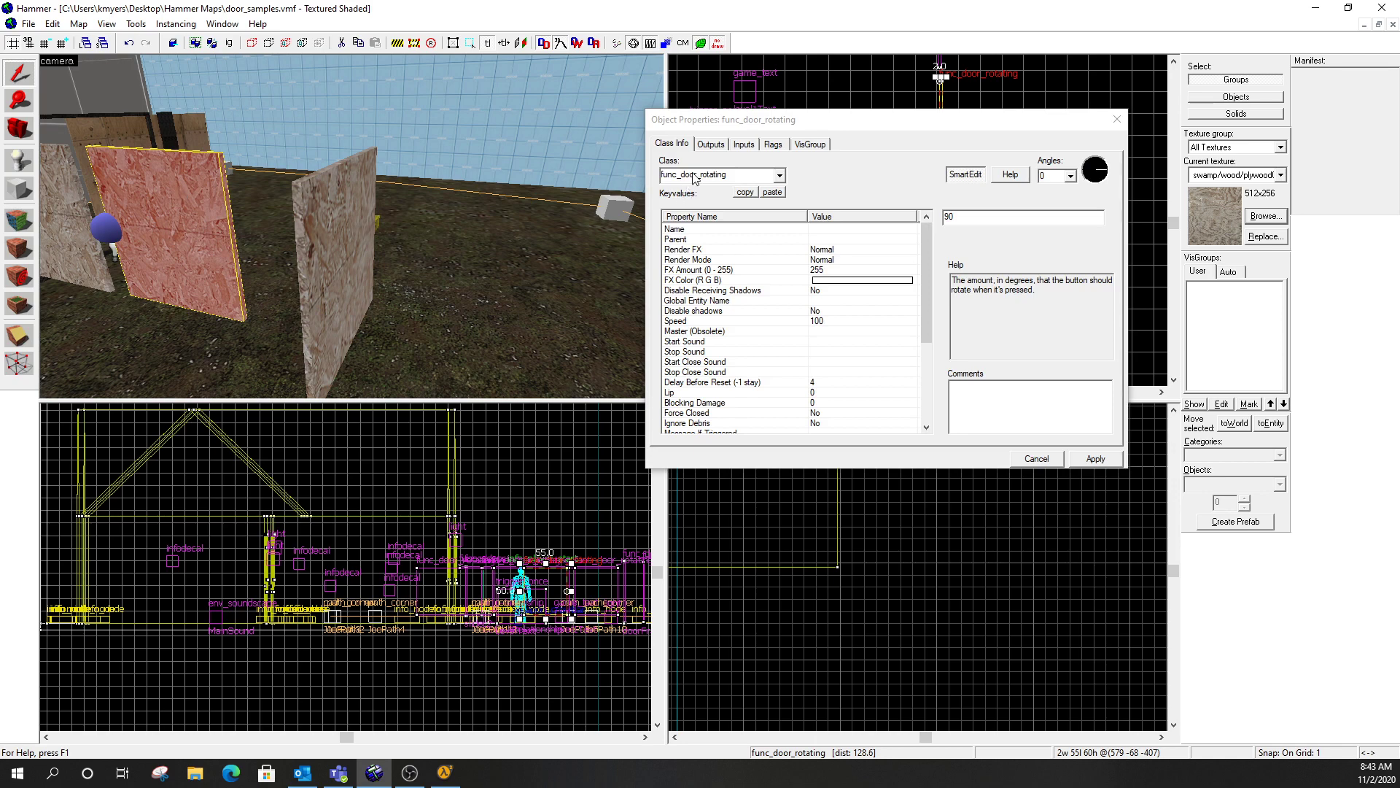
{"action": "left_click", "coordinate": [769, 146]}
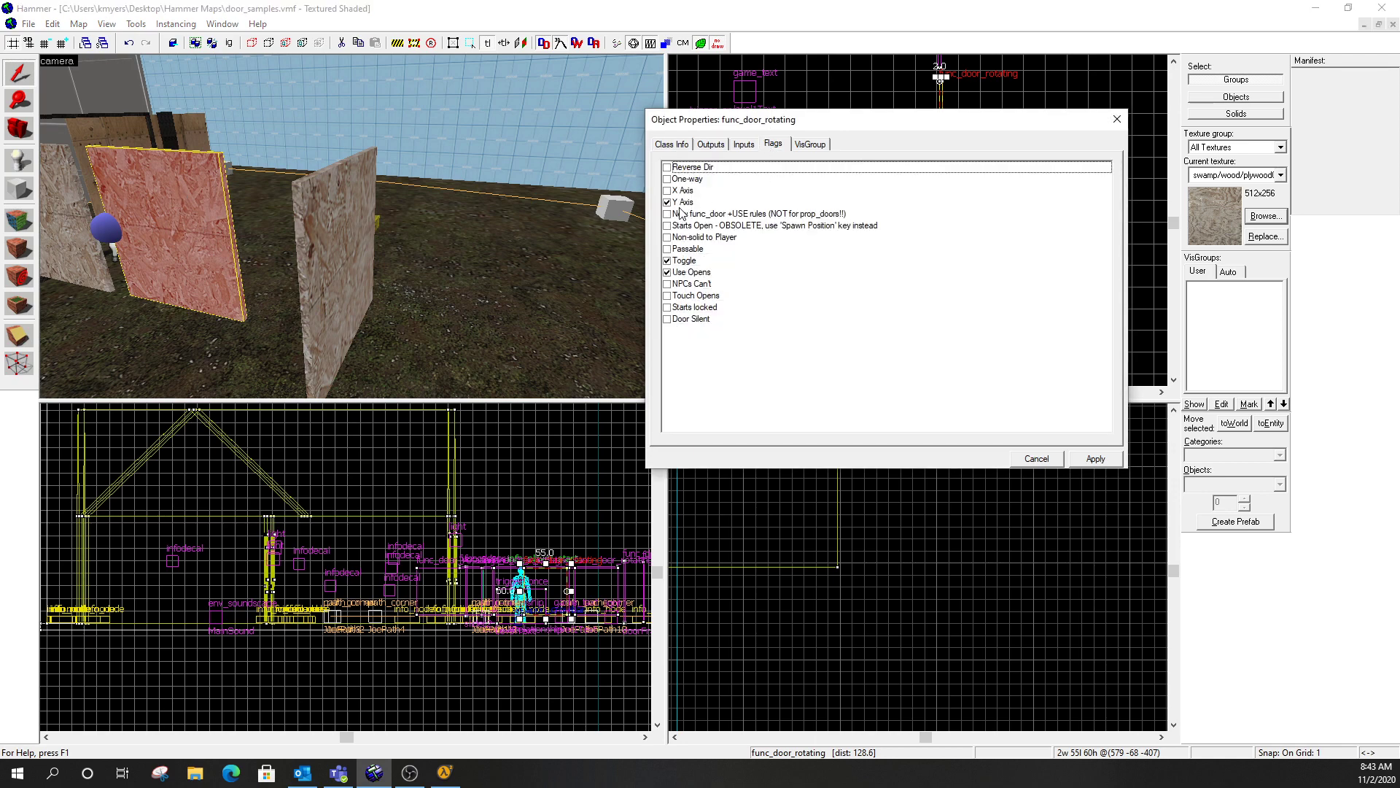
{"action": "left_click", "coordinate": [1116, 119]}
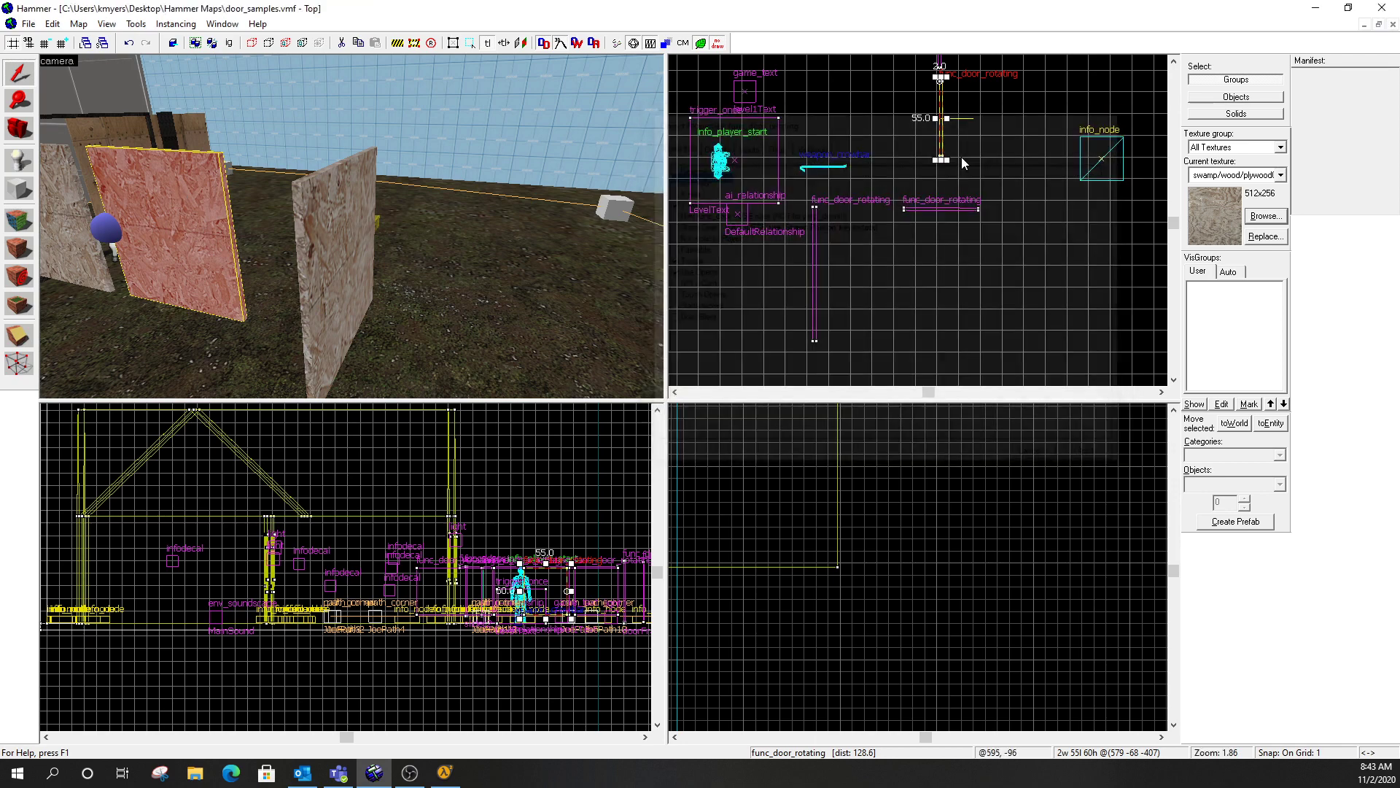
{"action": "scroll", "coordinate": [996, 139], "scroll_direction": "down", "scroll_amount": 2}
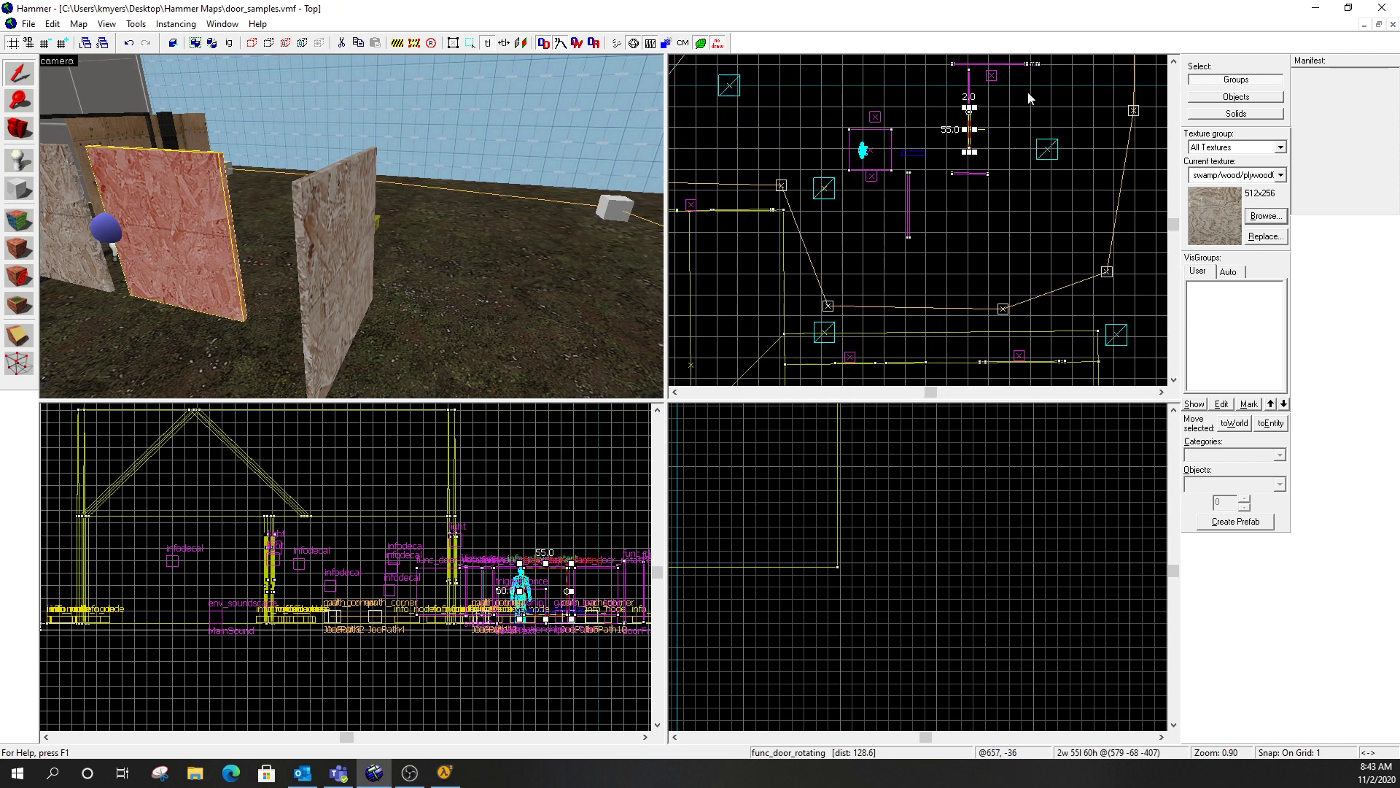
{"action": "scroll", "coordinate": [1021, 94], "scroll_direction": "up", "scroll_amount": 3}
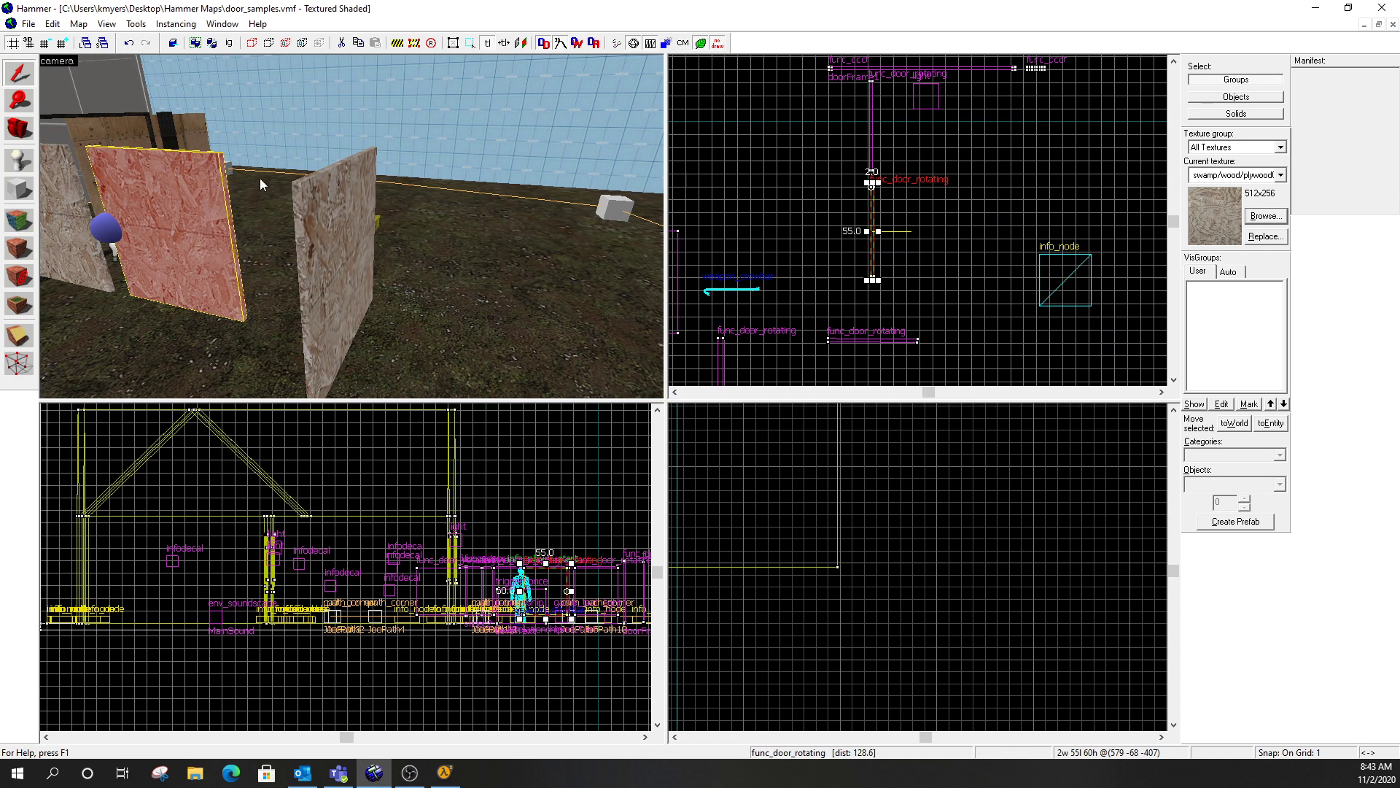
Switch to Half-Life 2, resume play and use the nearest chipboard door to compare its motion with its axis flag.
{"action": "left_click", "coordinate": [445, 773]}
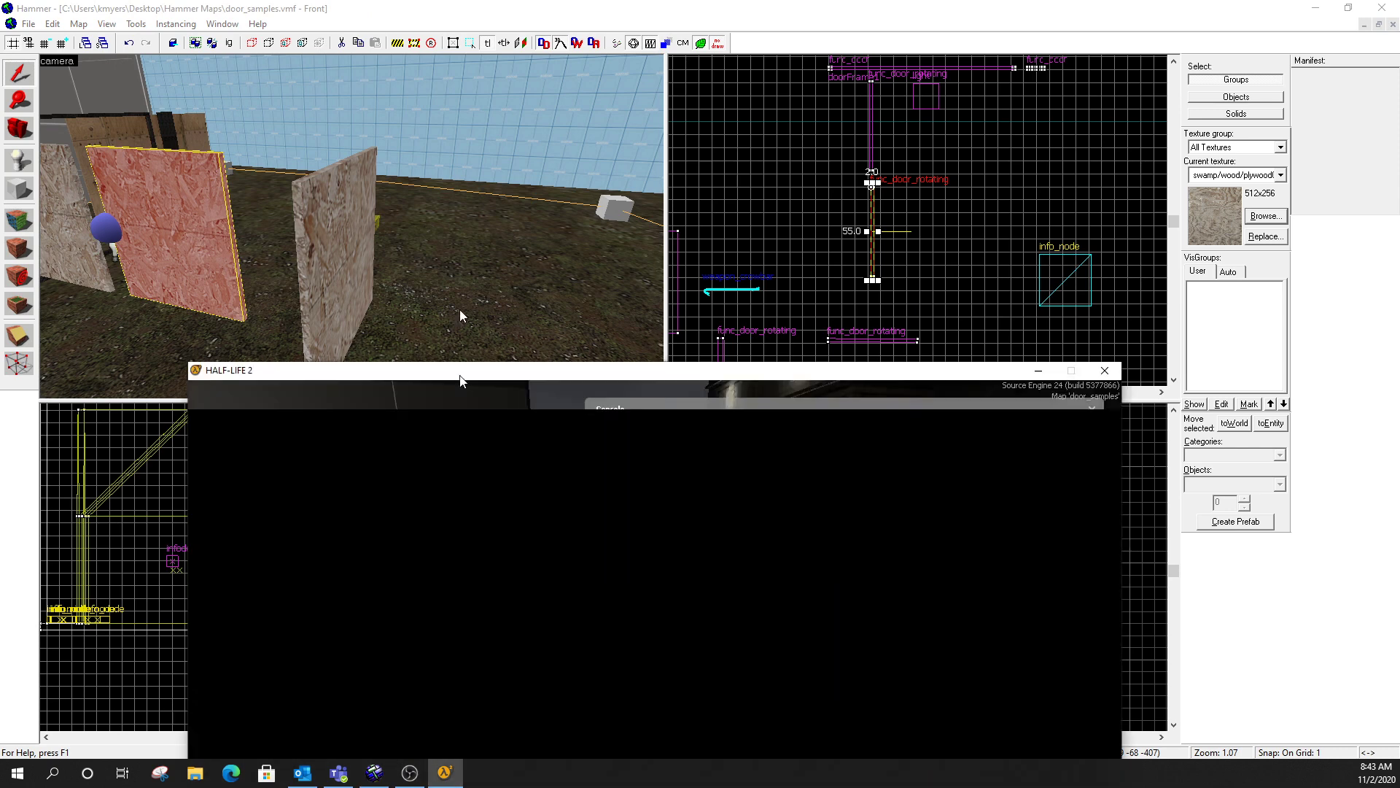
{"action": "key", "text": "Escape"}
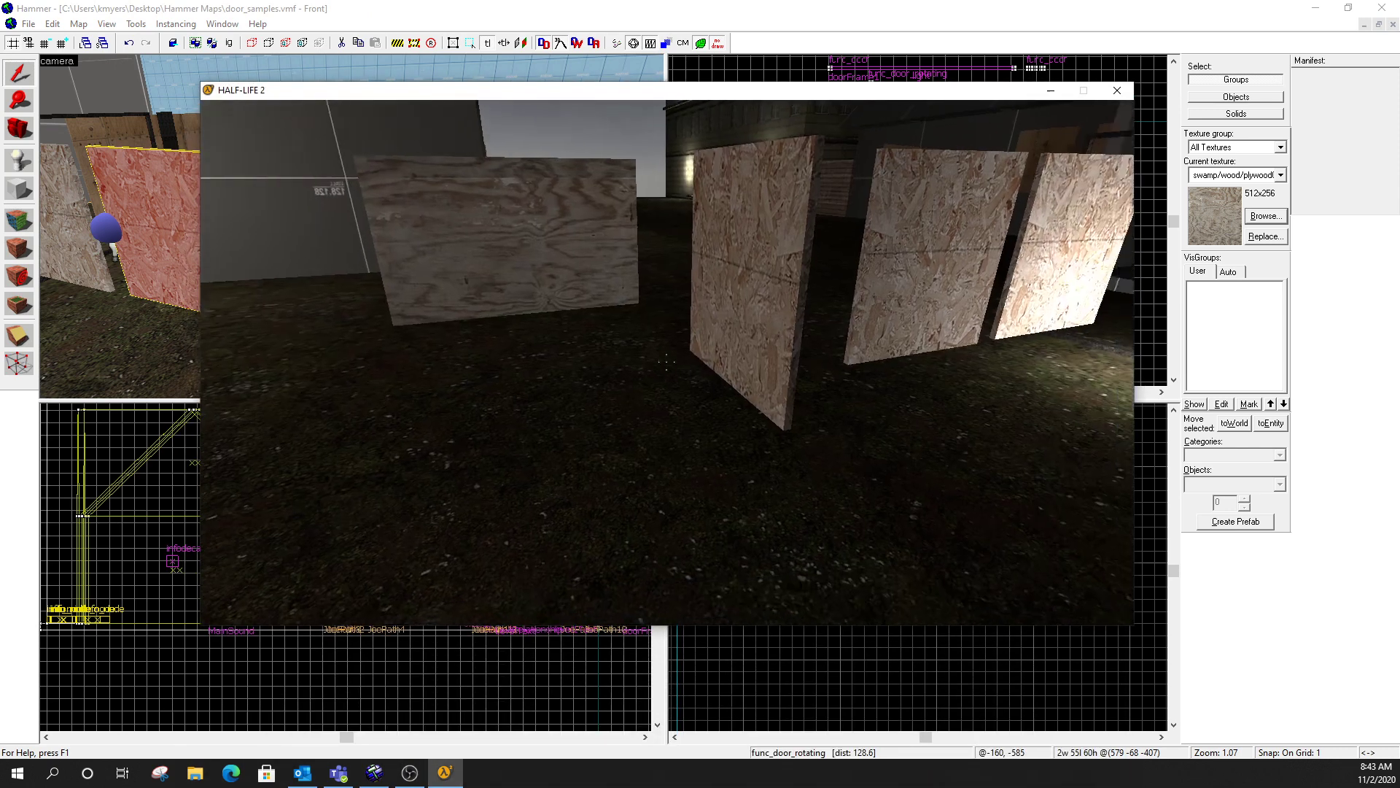
{"action": "key", "text": "a"}
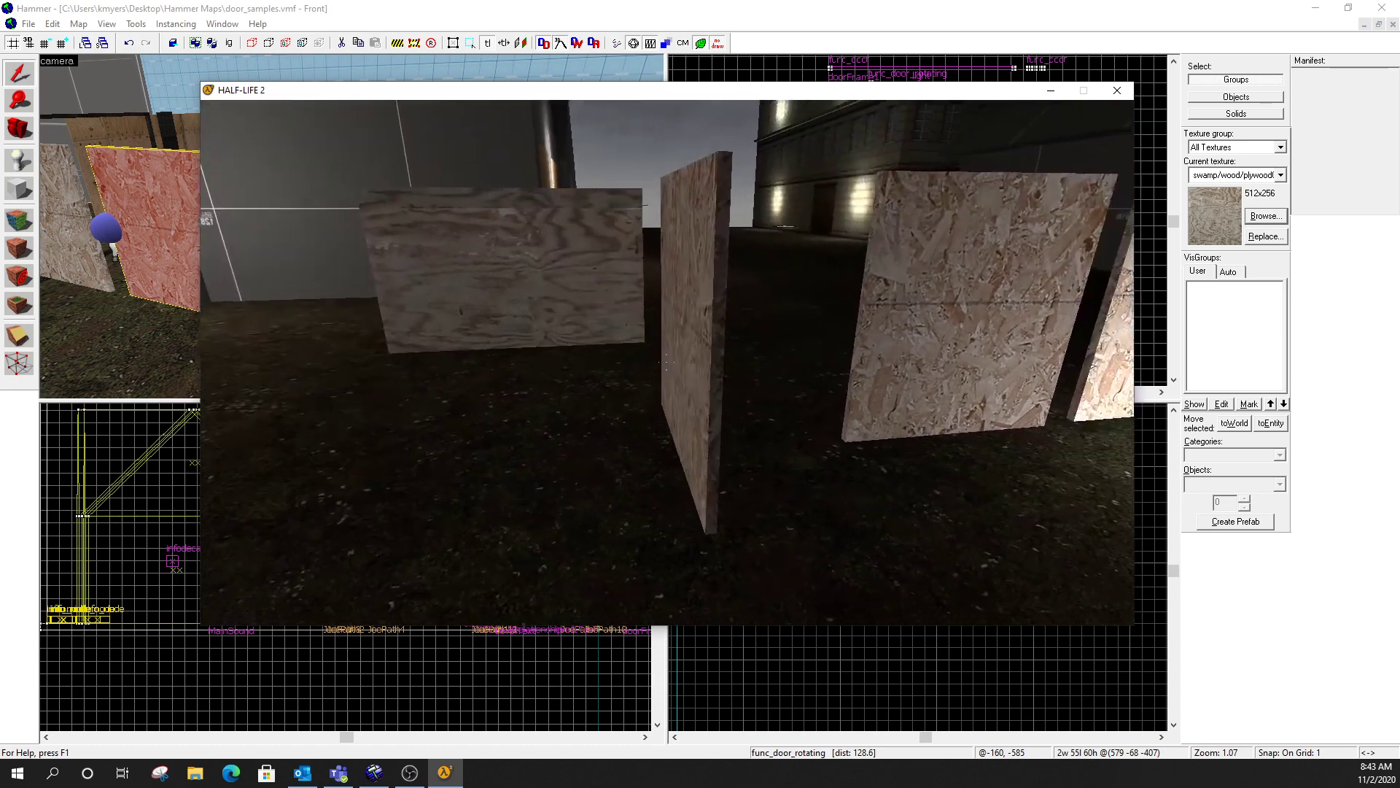
{"action": "key", "text": "d"}
{"action": "key", "text": "e"}
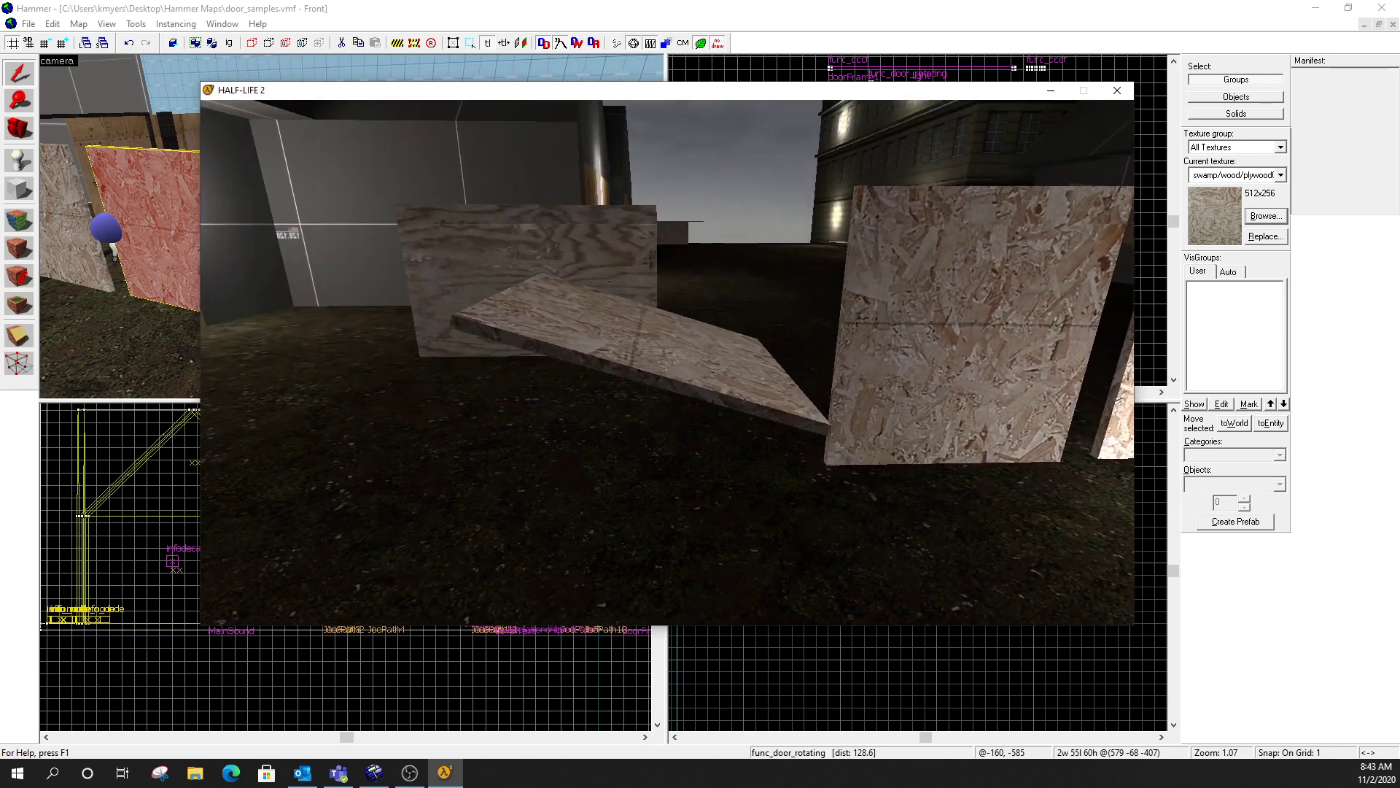
Walk around to the far side of the middle chipboard door and use it to observe its rotation.
{"action": "key", "text": "d"}
{"action": "key", "text": "w"}
{"action": "key", "text": "d"}
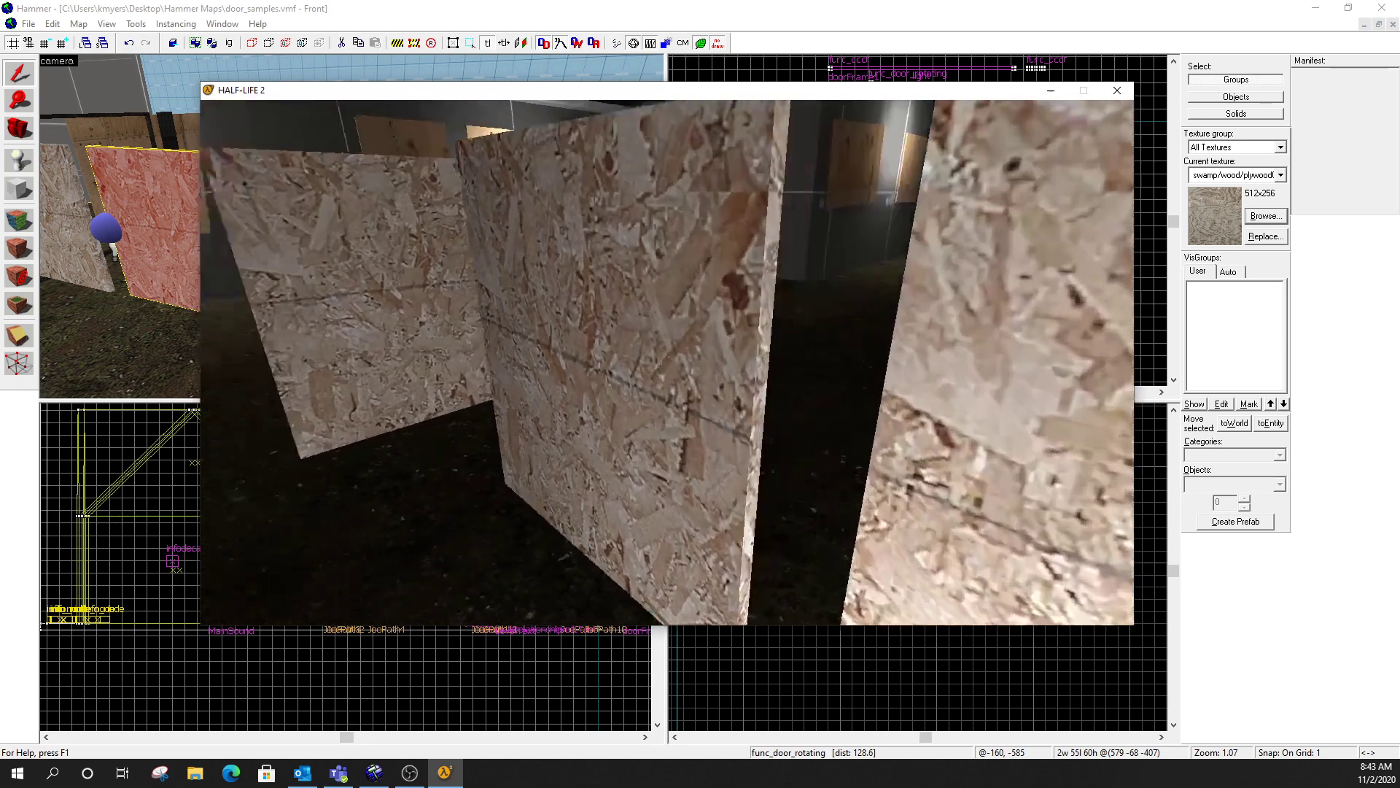
{"action": "key", "text": "e"}
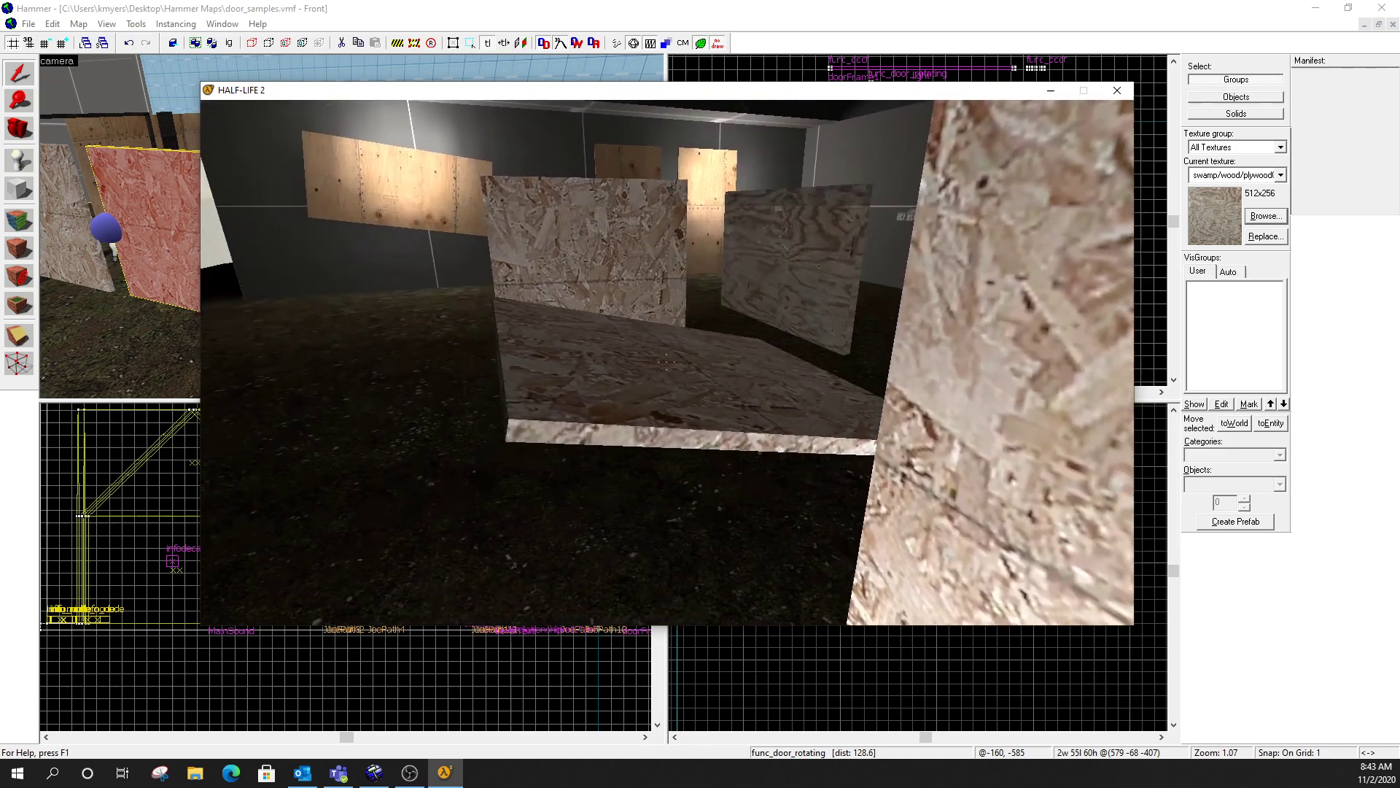
Approach the brightly lit third chipboard door and use it repeatedly to check how it opens.
{"action": "key", "text": "s"}
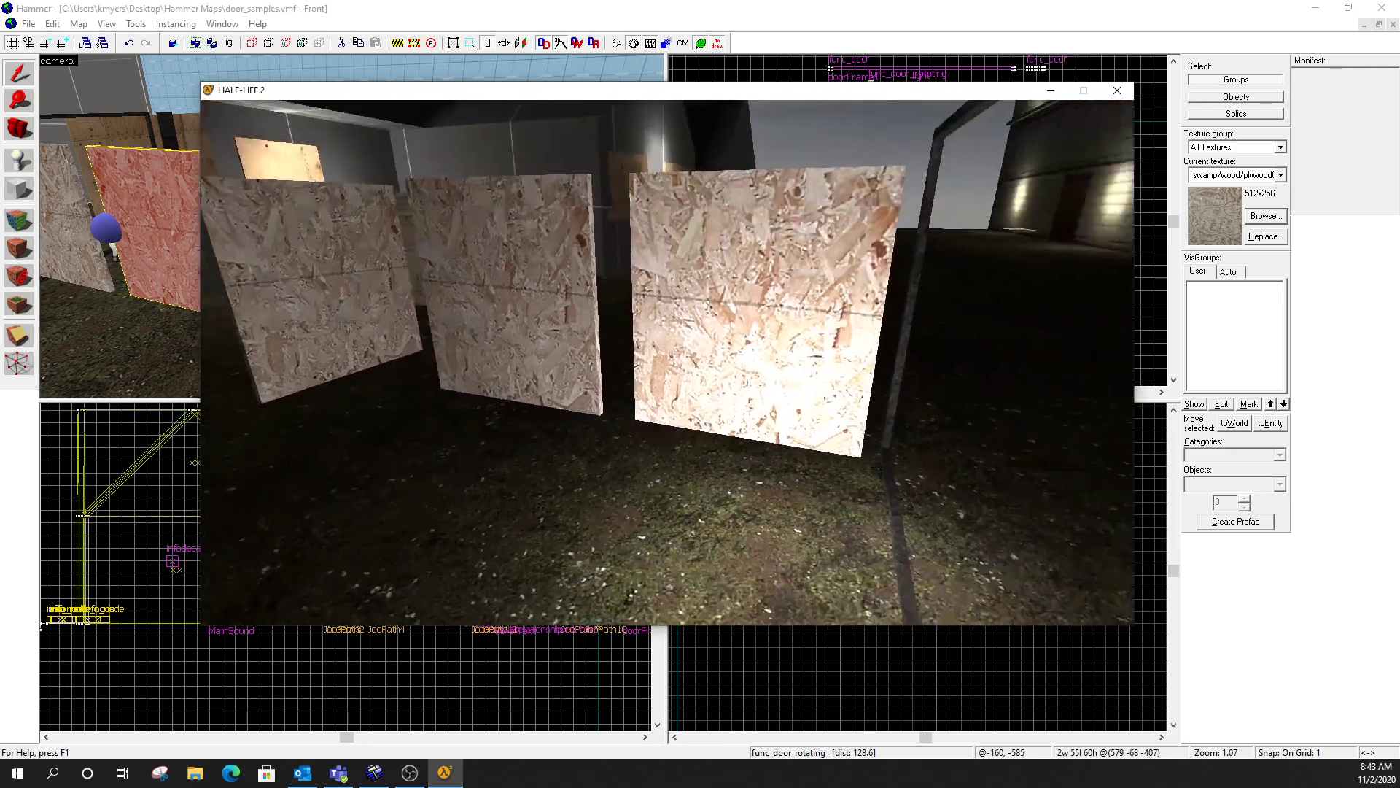
{"action": "key", "text": "w"}
{"action": "key", "text": "e"}
{"action": "key", "text": "e"}
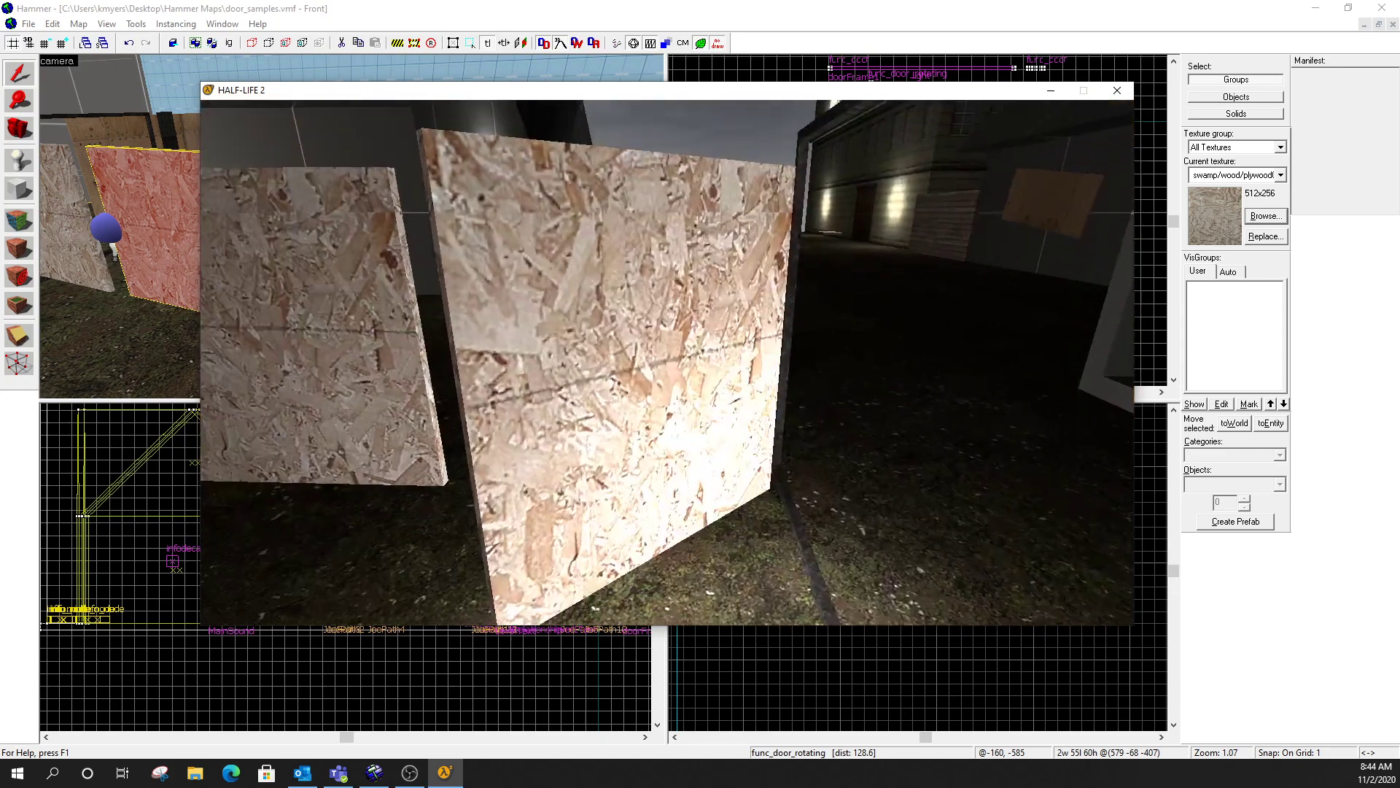
{"action": "key", "text": "e"}
{"action": "key", "text": "e"}
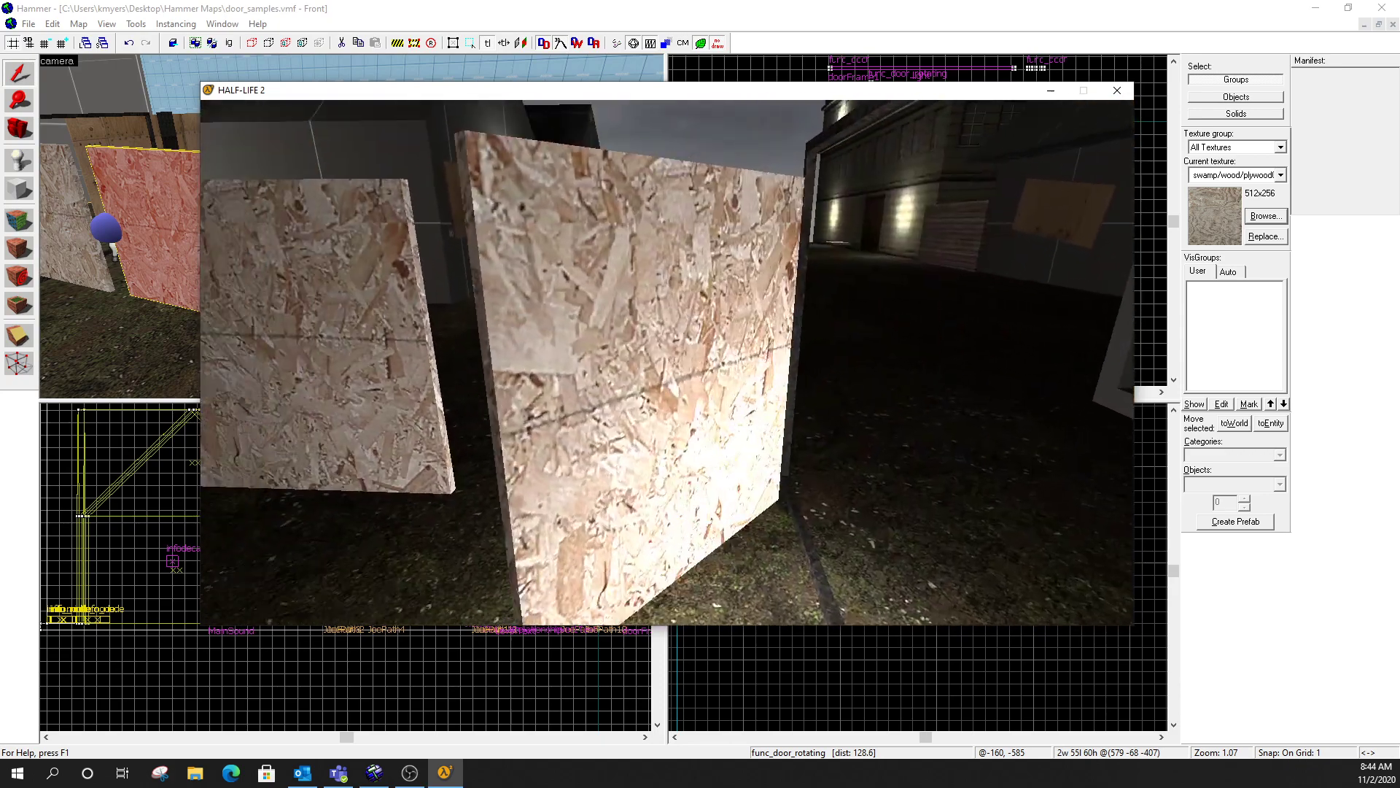
Return to the chipboard door nearest the plywood door and use it again to examine its rotation.
{"action": "key", "text": "w"}
{"action": "key", "text": "w"}
{"action": "key", "text": "e"}
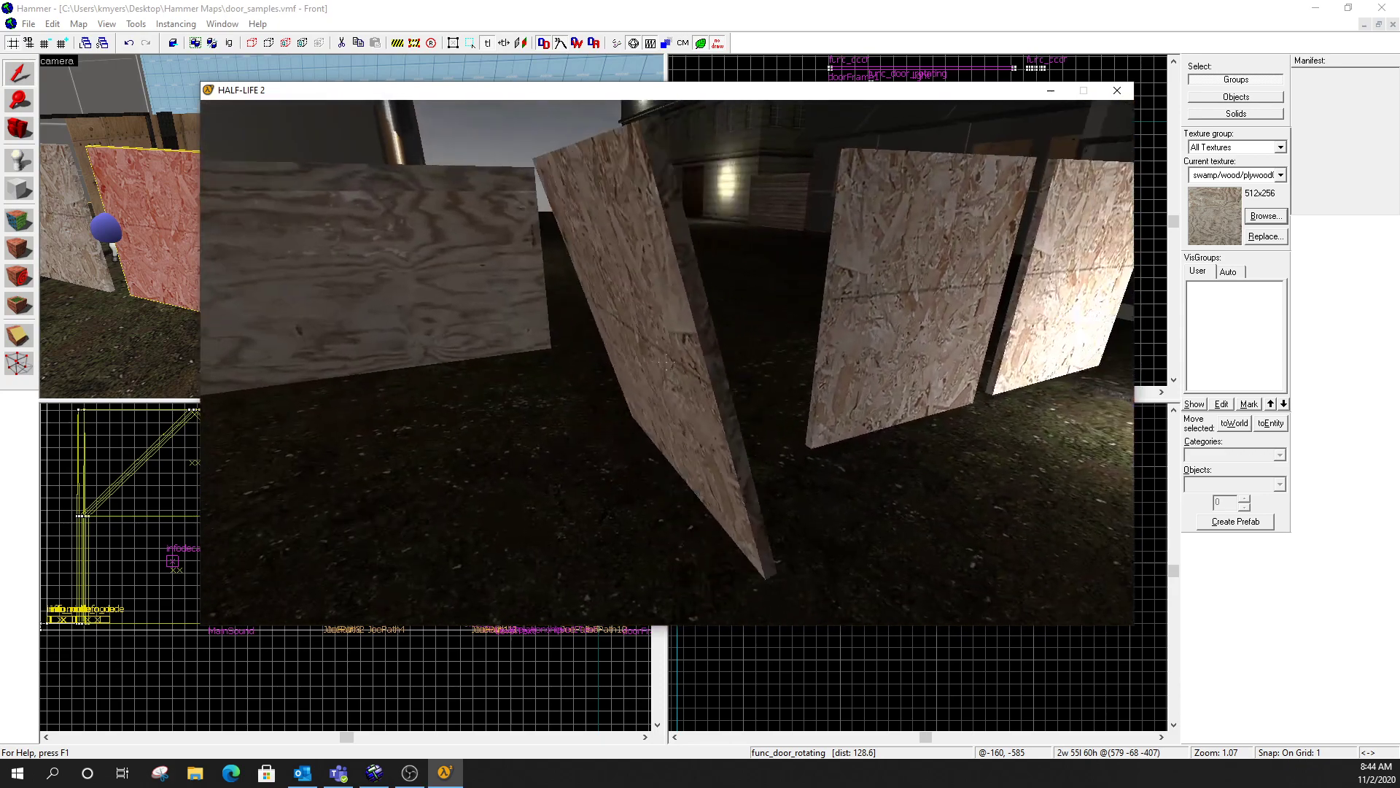
{"action": "key", "text": "s"}
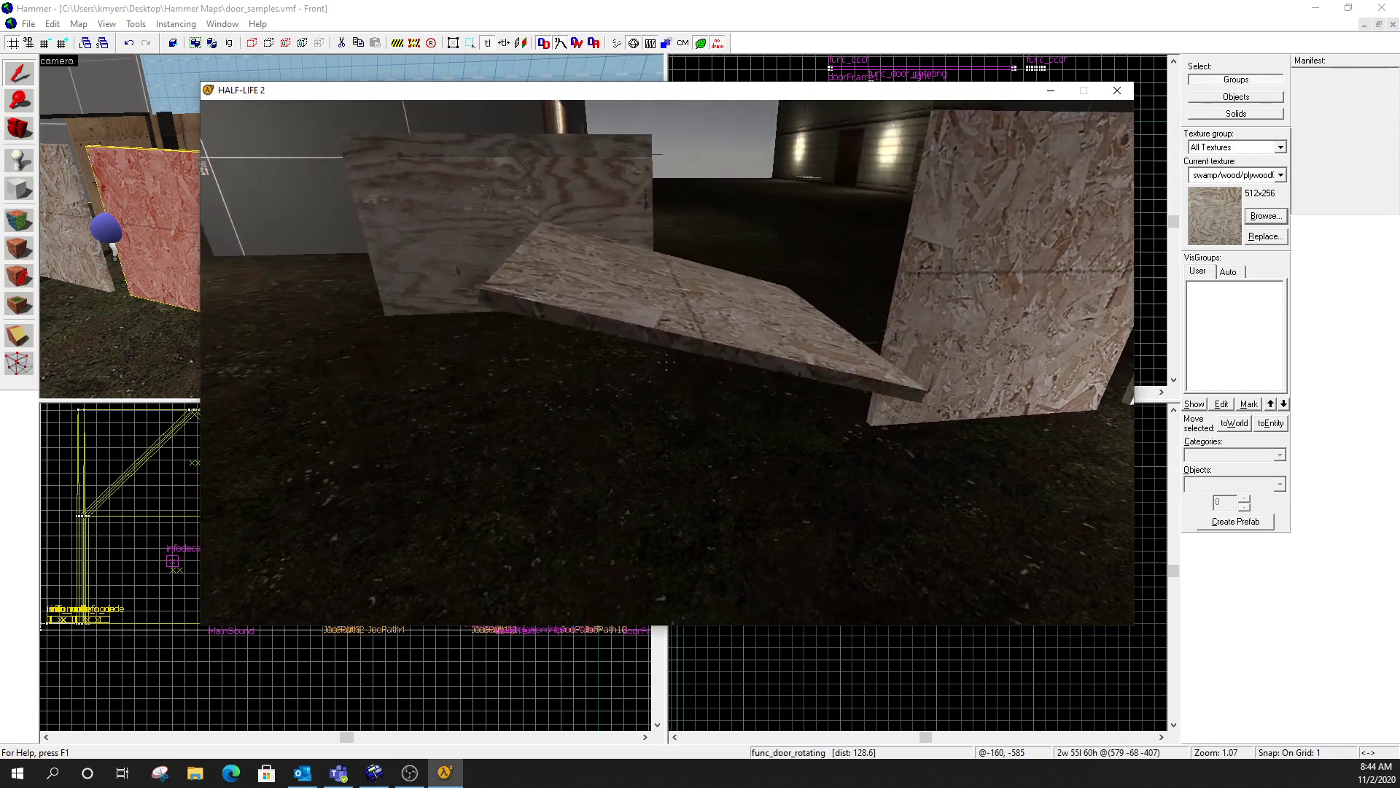
{"action": "key", "text": "e"}
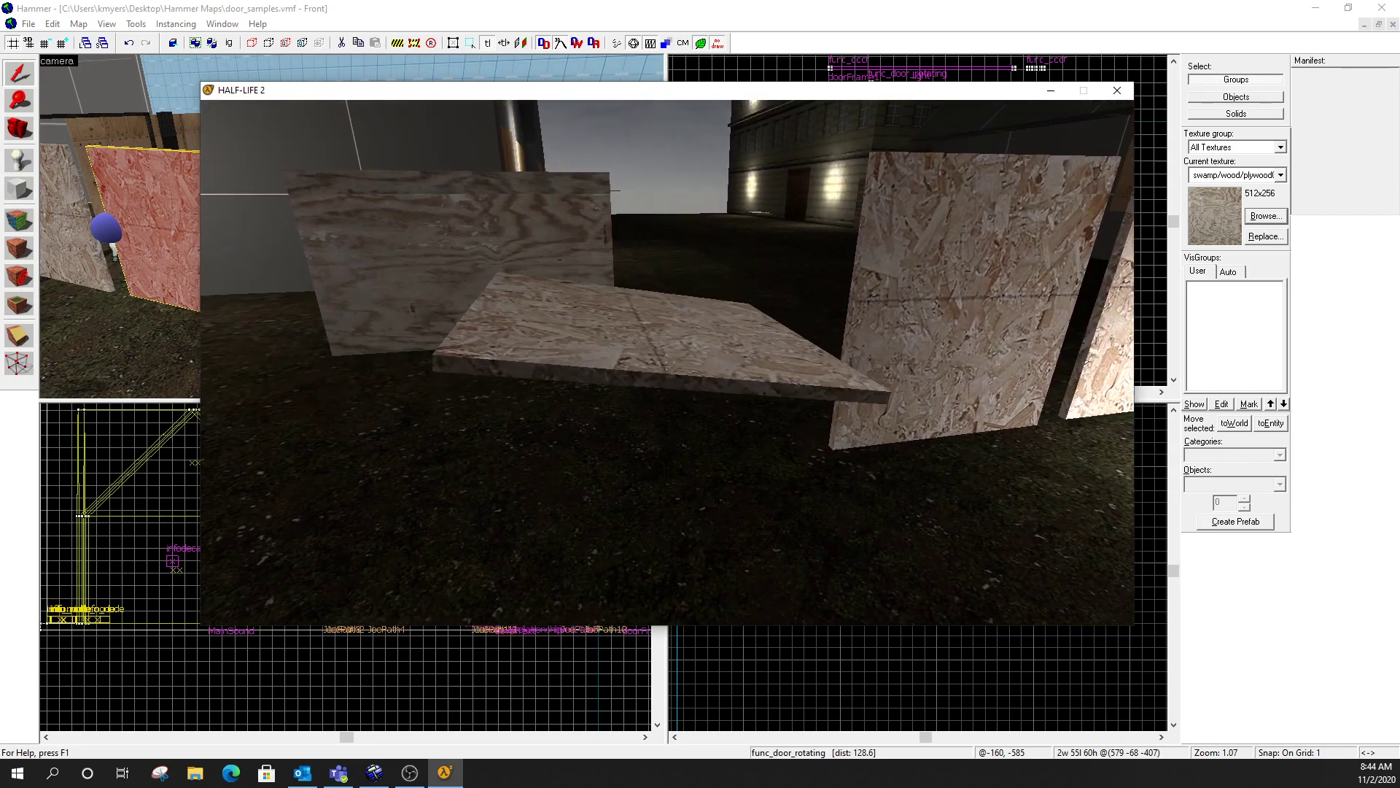
Use the chipboard door nearest the plywood door once more, then pause the game.
{"action": "key", "text": "e"}
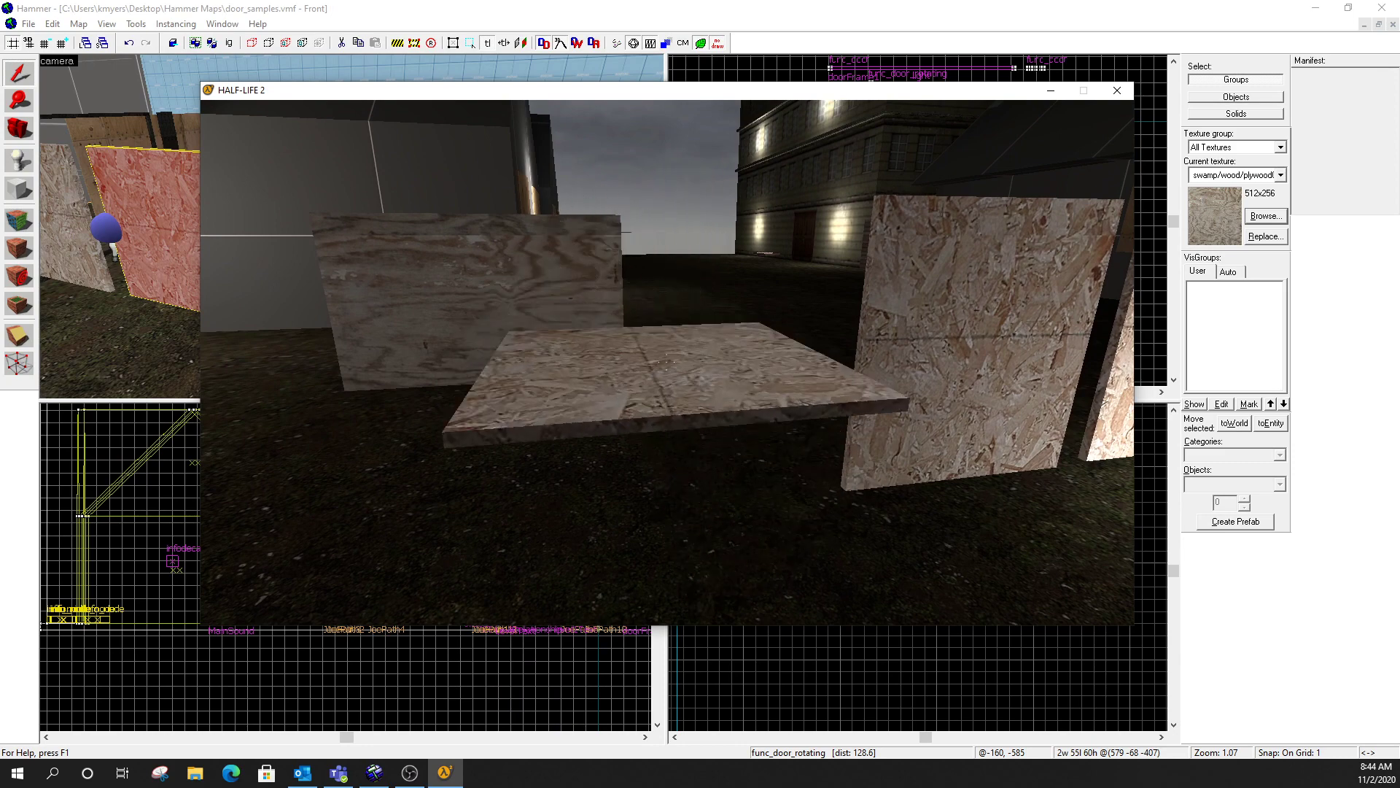
{"action": "key", "text": "grave"}
Switch to Hammer, select the chipboard door standing at a right angle to the other two, and raise its origin to its upper edge.
{"action": "left_click", "coordinate": [116, 171]}
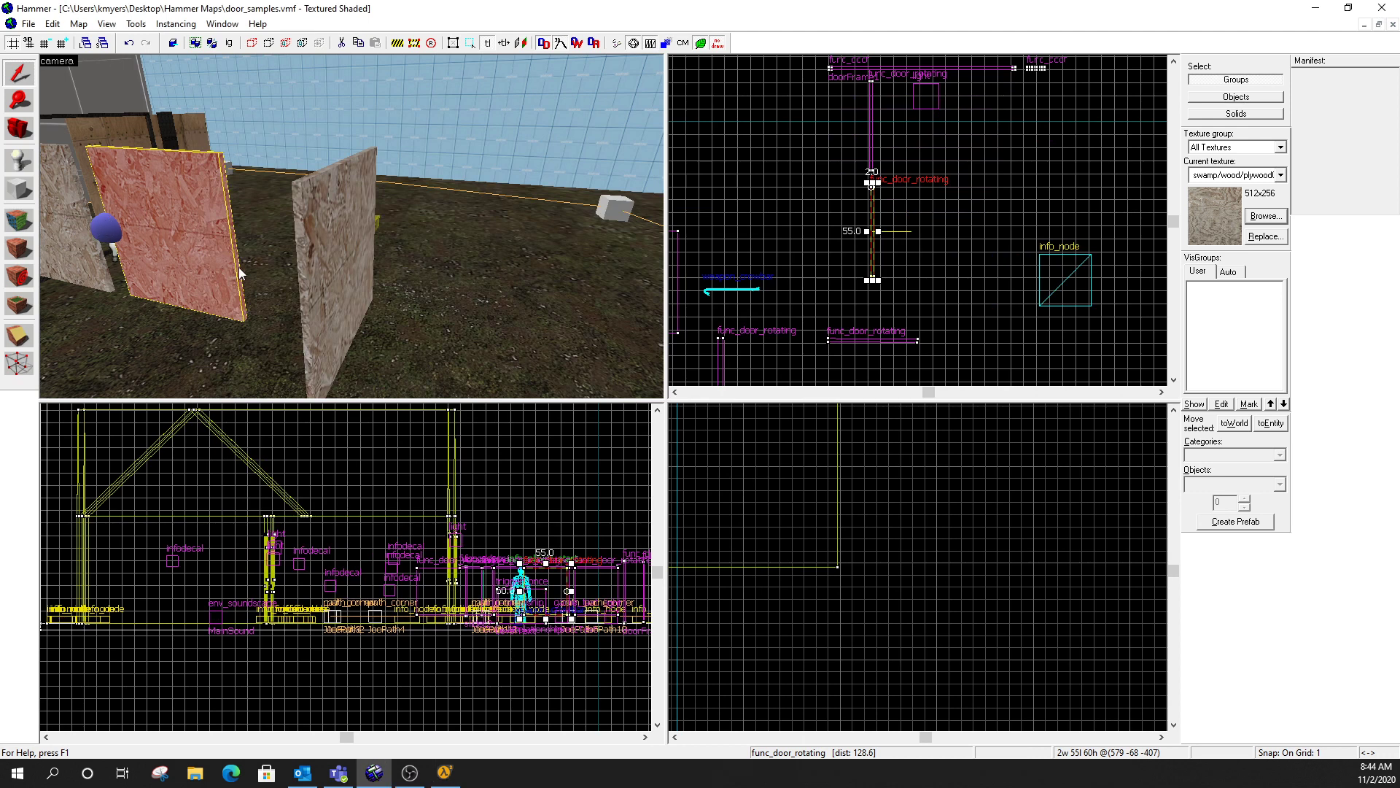
{"action": "left_click", "coordinate": [334, 253]}
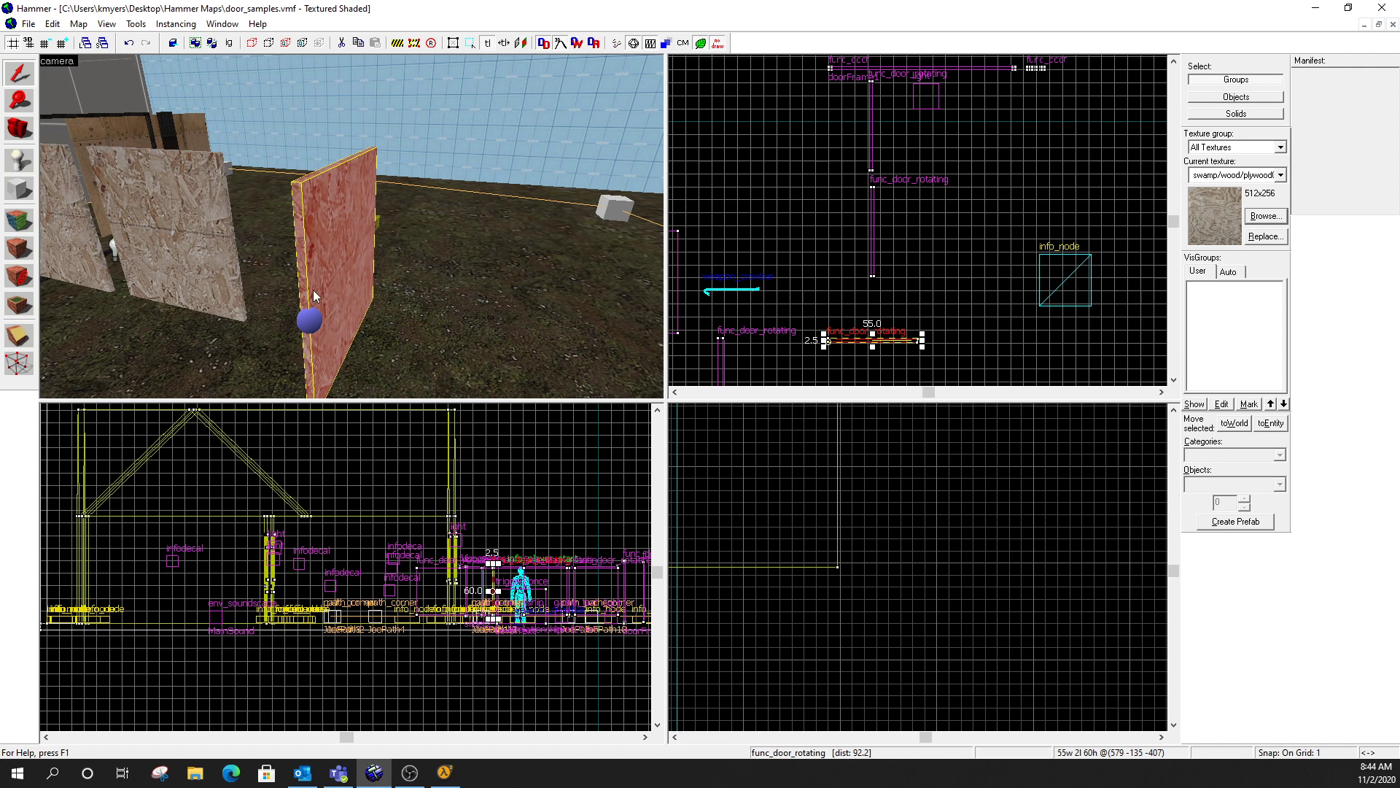
{"action": "key", "text": "s"}
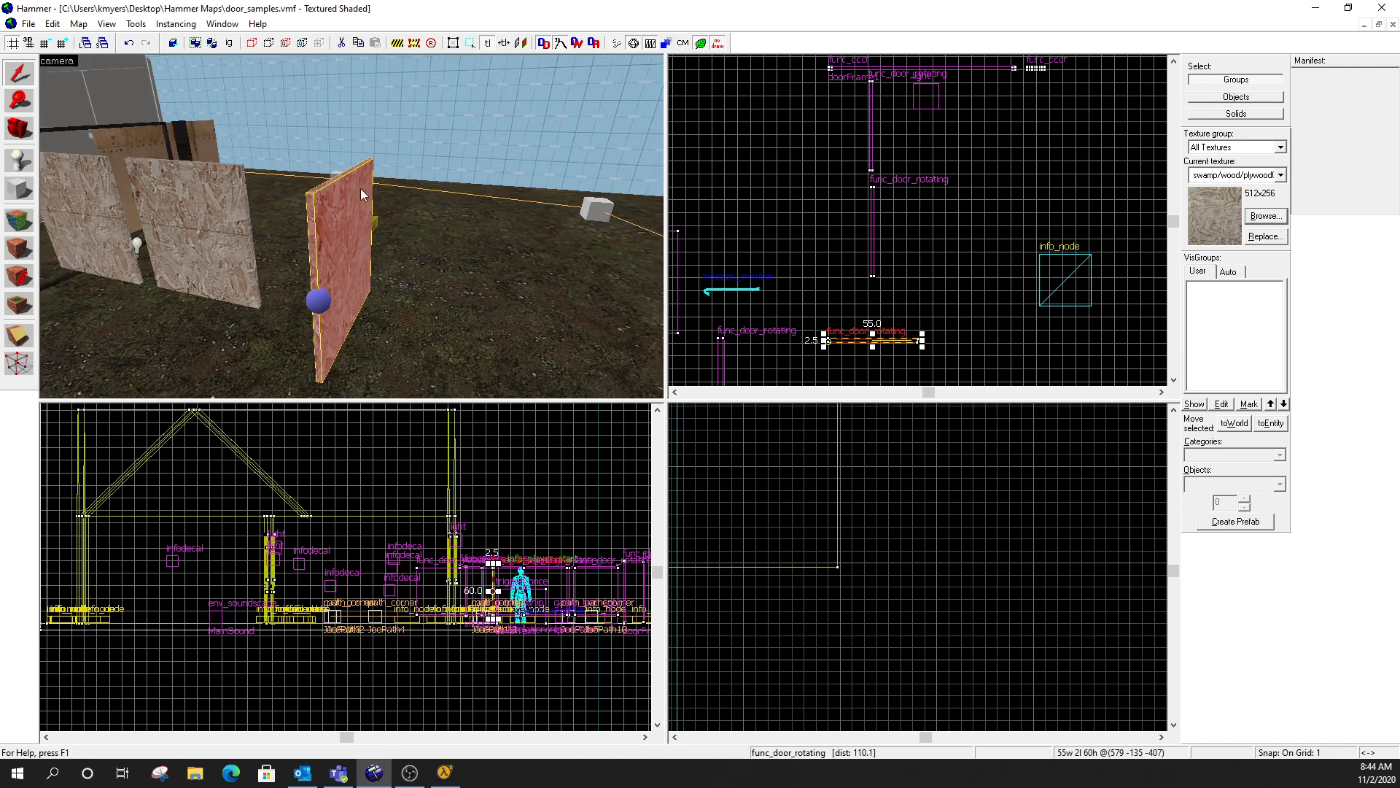
{"action": "key", "text": "d"}
{"action": "key", "text": "z"}
{"action": "key", "text": "d"}
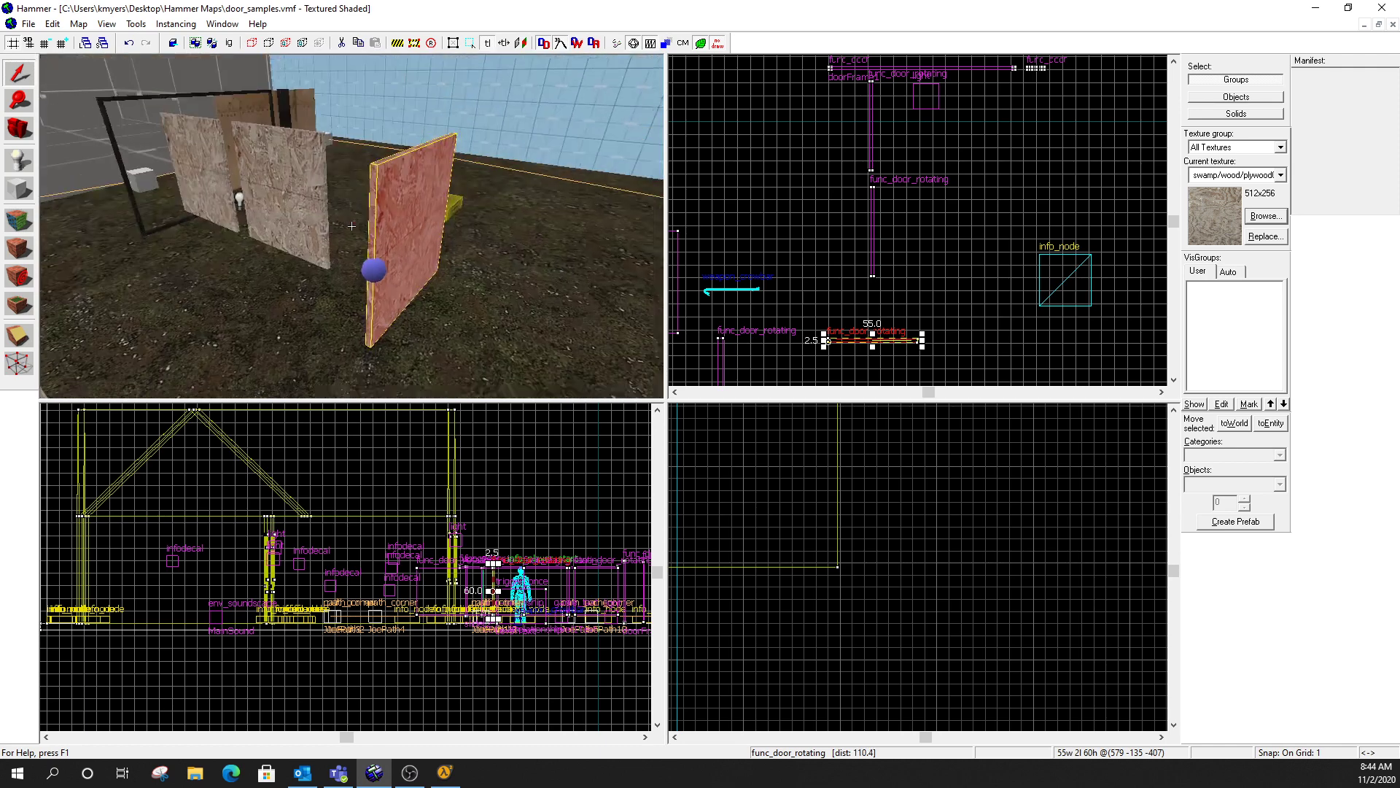
{"action": "key", "text": "w"}
{"action": "key", "text": "a"}
{"action": "key", "text": "a"}
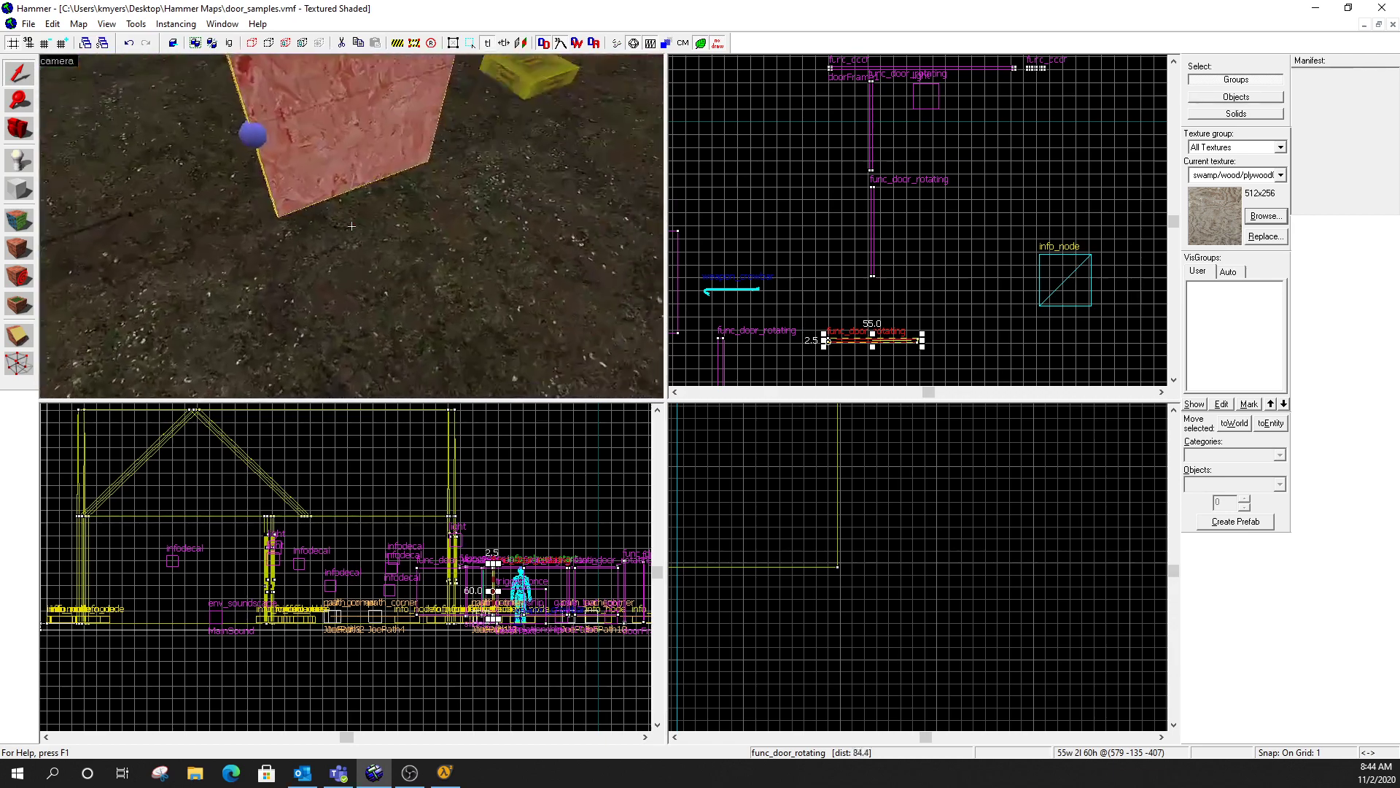
{"action": "key", "text": "d"}
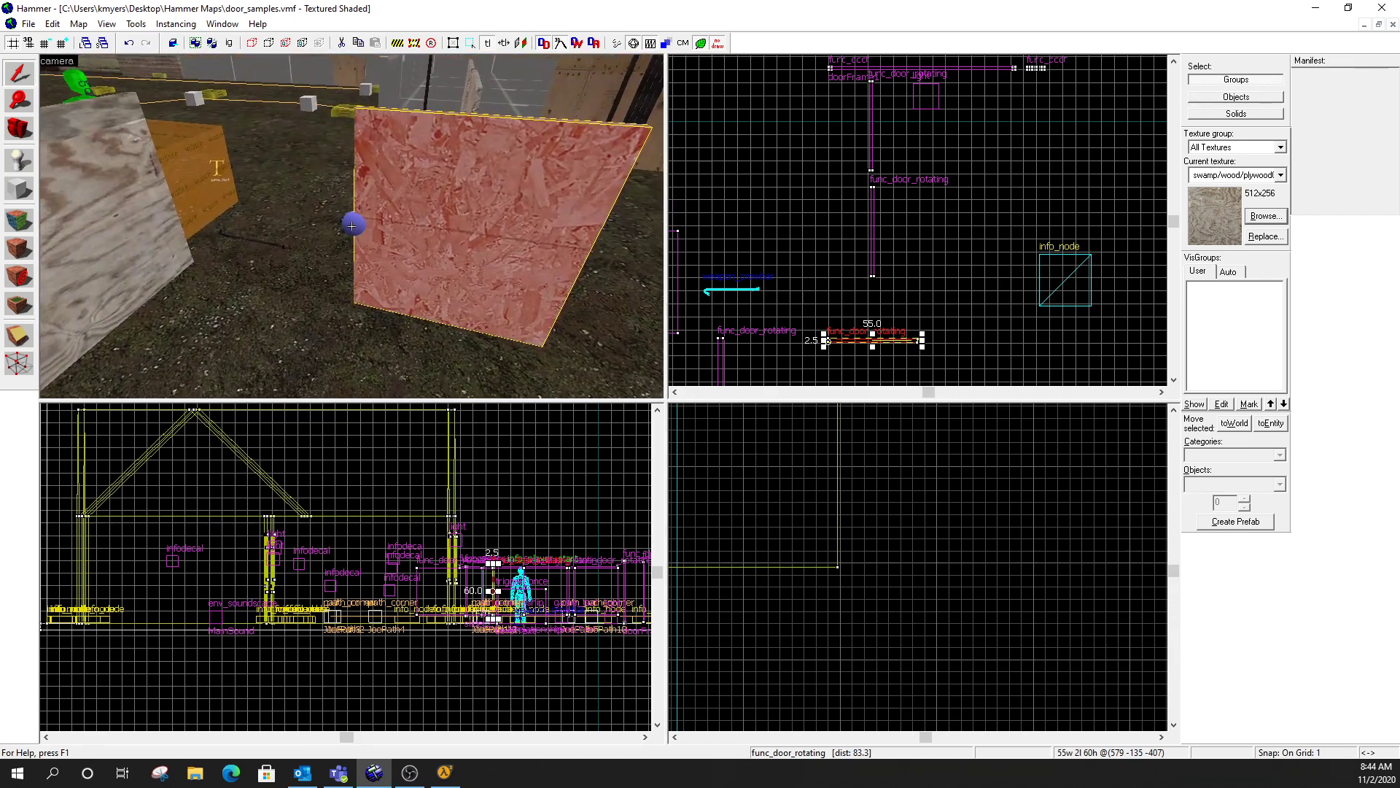
{"action": "key", "text": "a"}
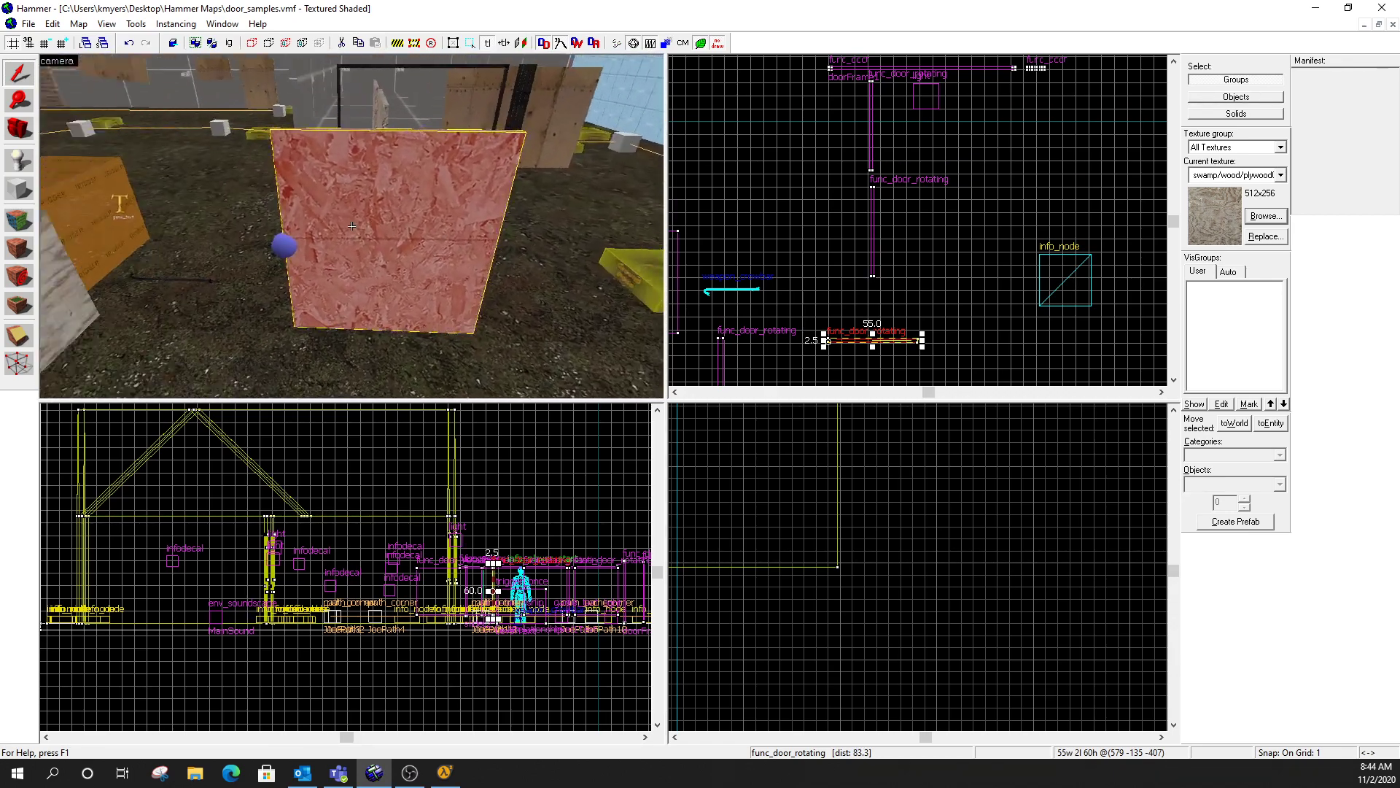
{"action": "key", "text": "d"}
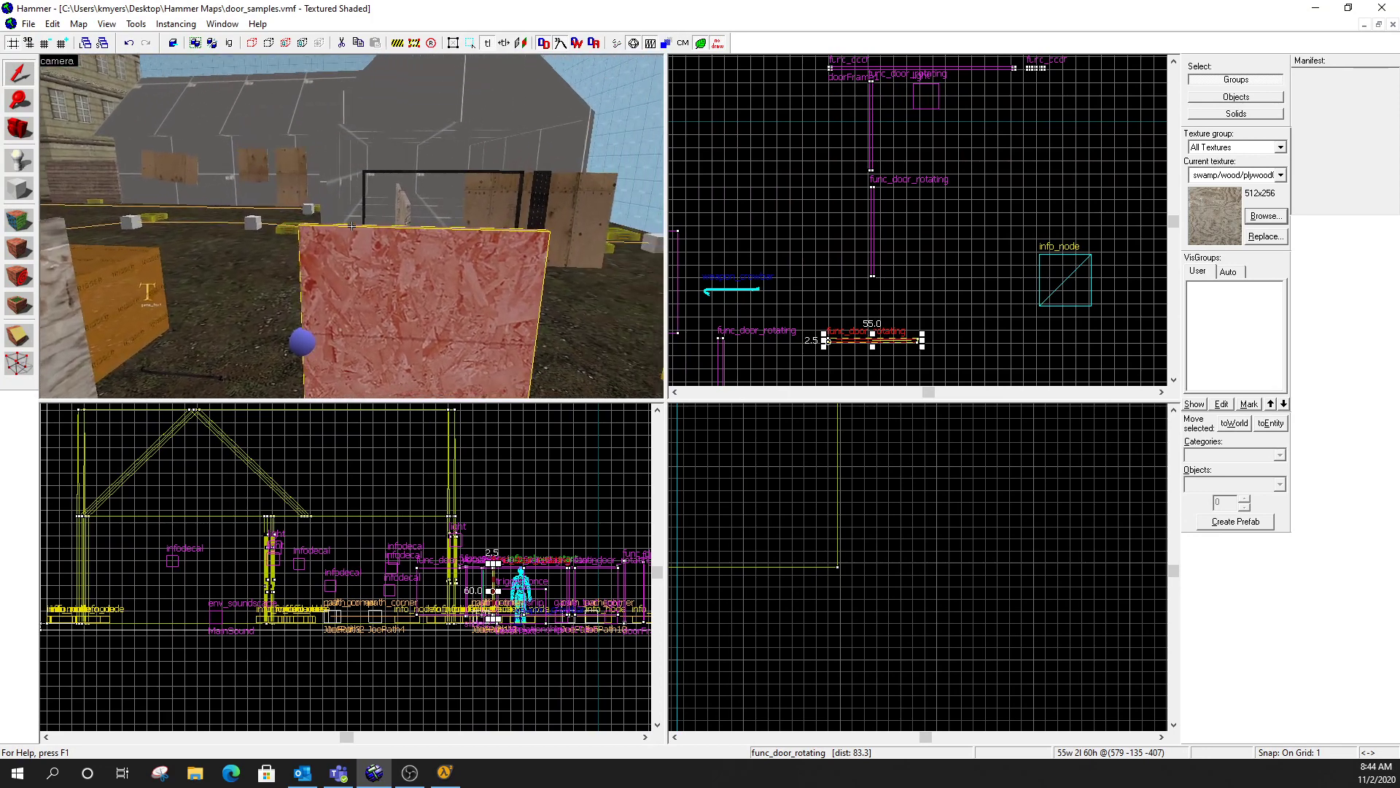
{"action": "key", "text": "a"}
{"action": "key", "text": "d"}
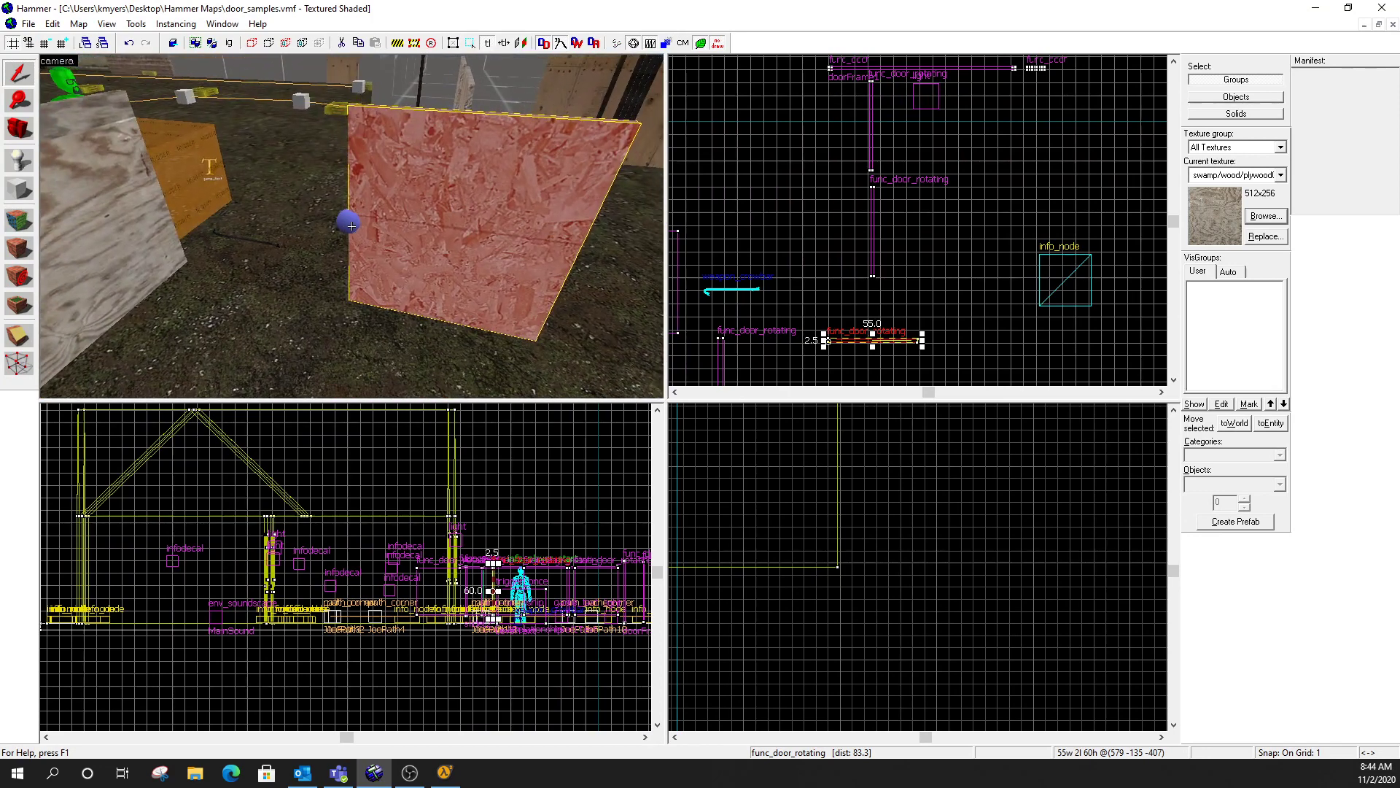
{"action": "key", "text": "z"}
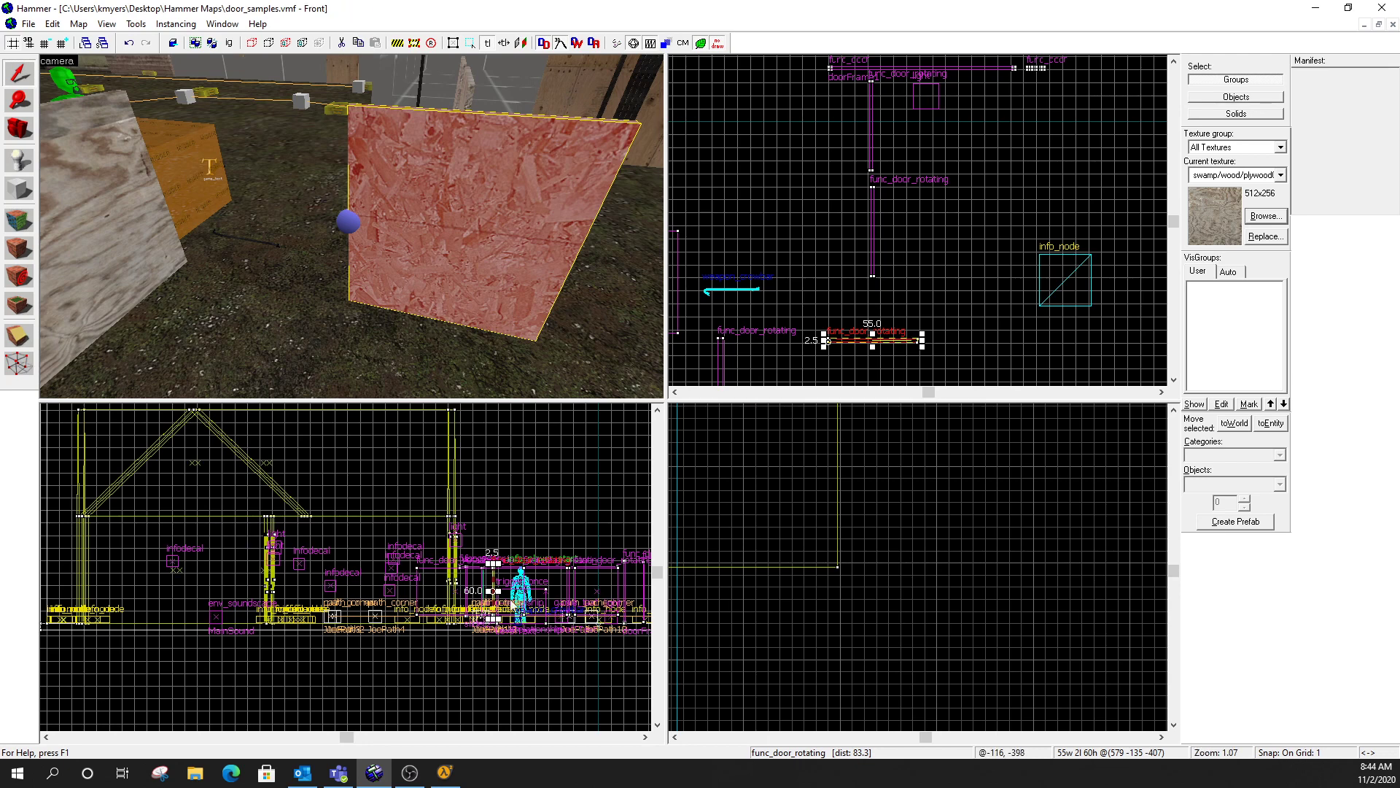
{"action": "scroll", "coordinate": [442, 592], "scroll_direction": "up", "scroll_amount": 15}
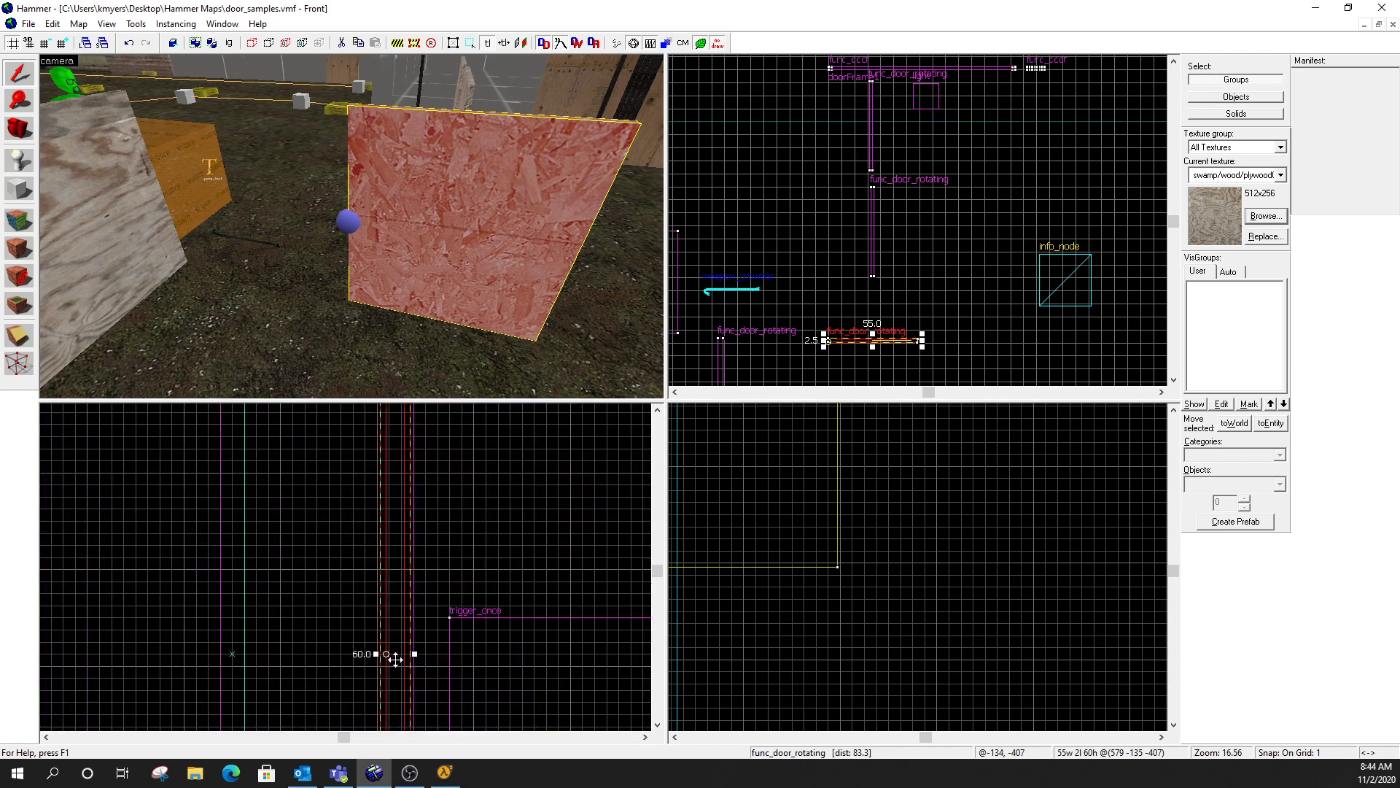
{"action": "mouse_move", "coordinate": [386, 654]}
{"action": "left_mouse_down"}
{"action": "mouse_move", "coordinate": [400, 304]}
{"action": "mouse_move", "coordinate": [411, 308]}
{"action": "left_mouse_up"}
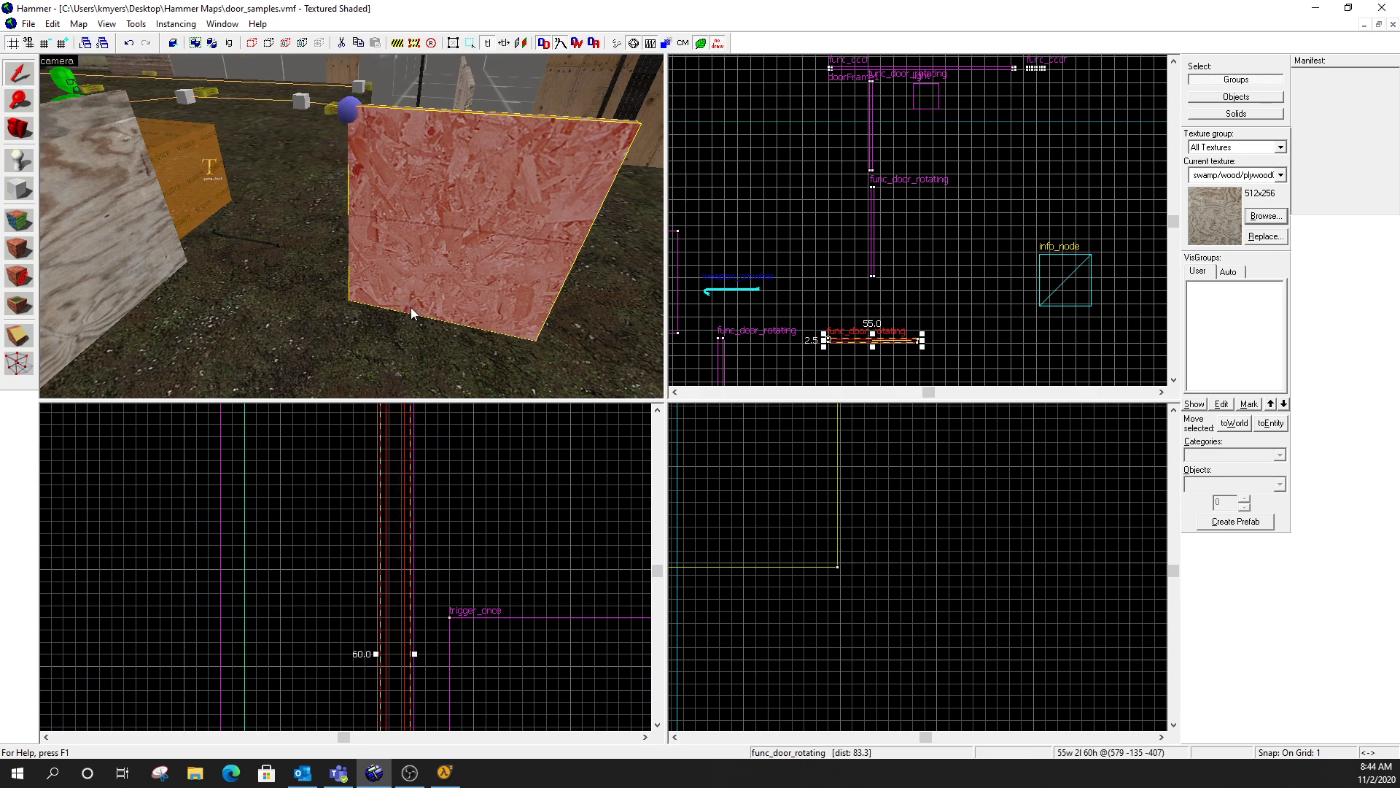
Compile the map with normal BSP, VIS and RAD, then switch to Half-Life 2 and reload it.
{"action": "key", "text": "F9"}
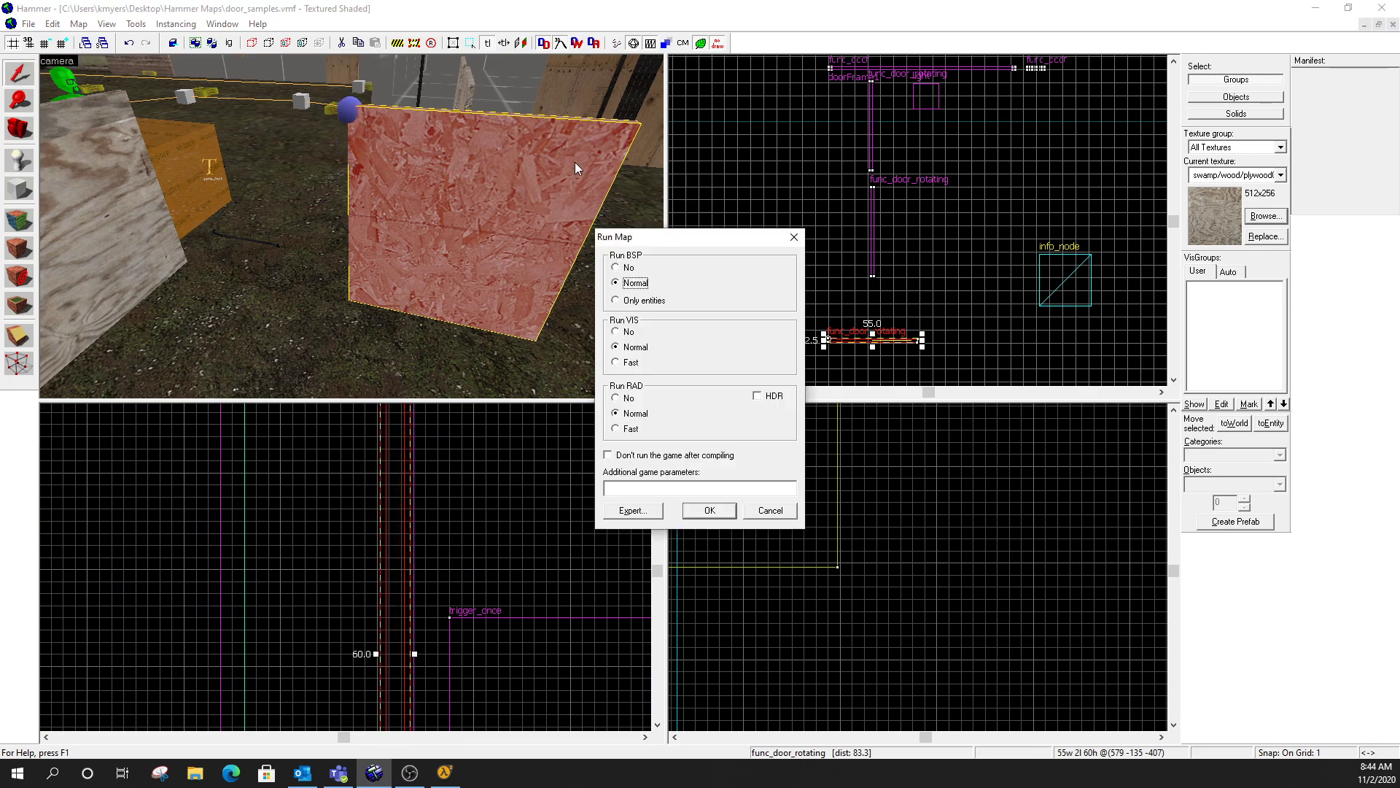
{"action": "left_click", "coordinate": [709, 511]}
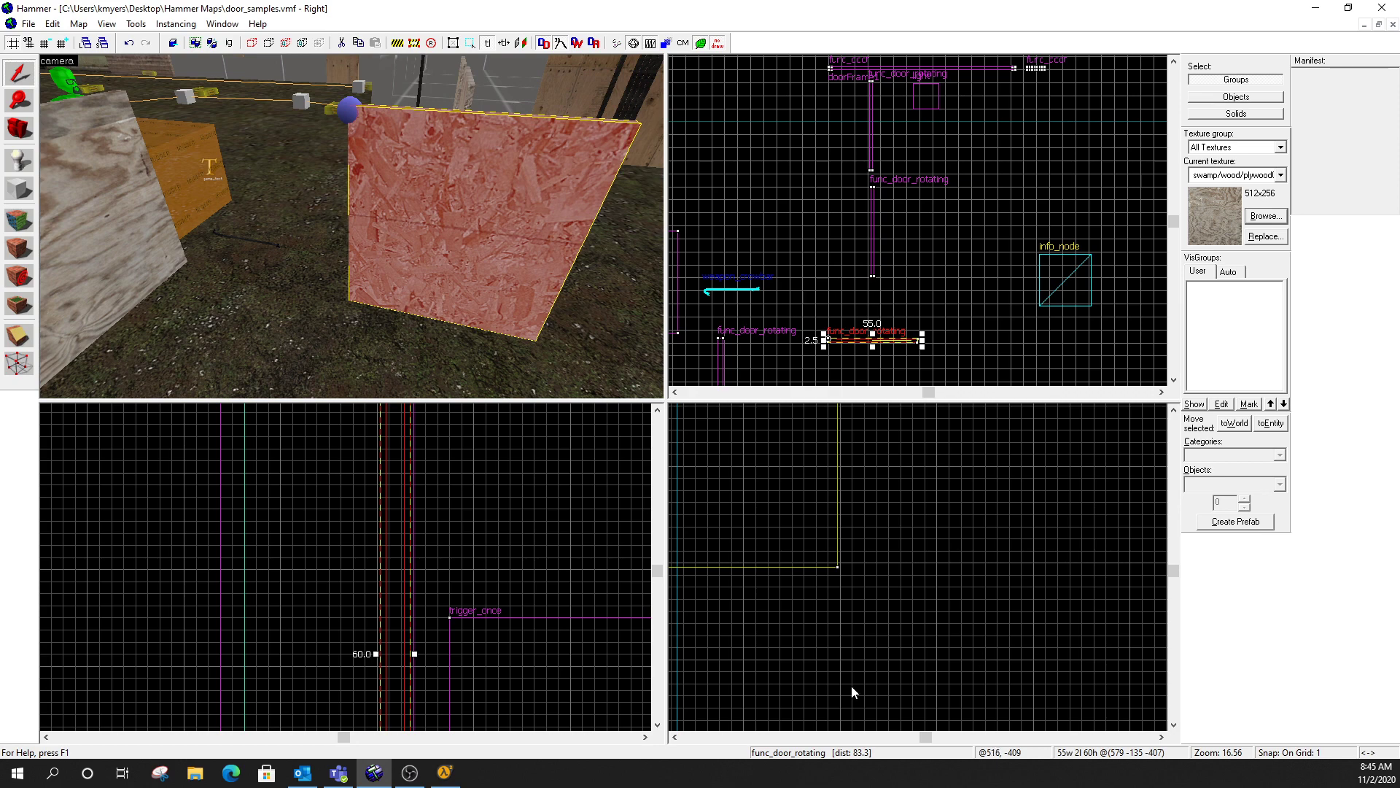
{"action": "left_click", "coordinate": [445, 774]}
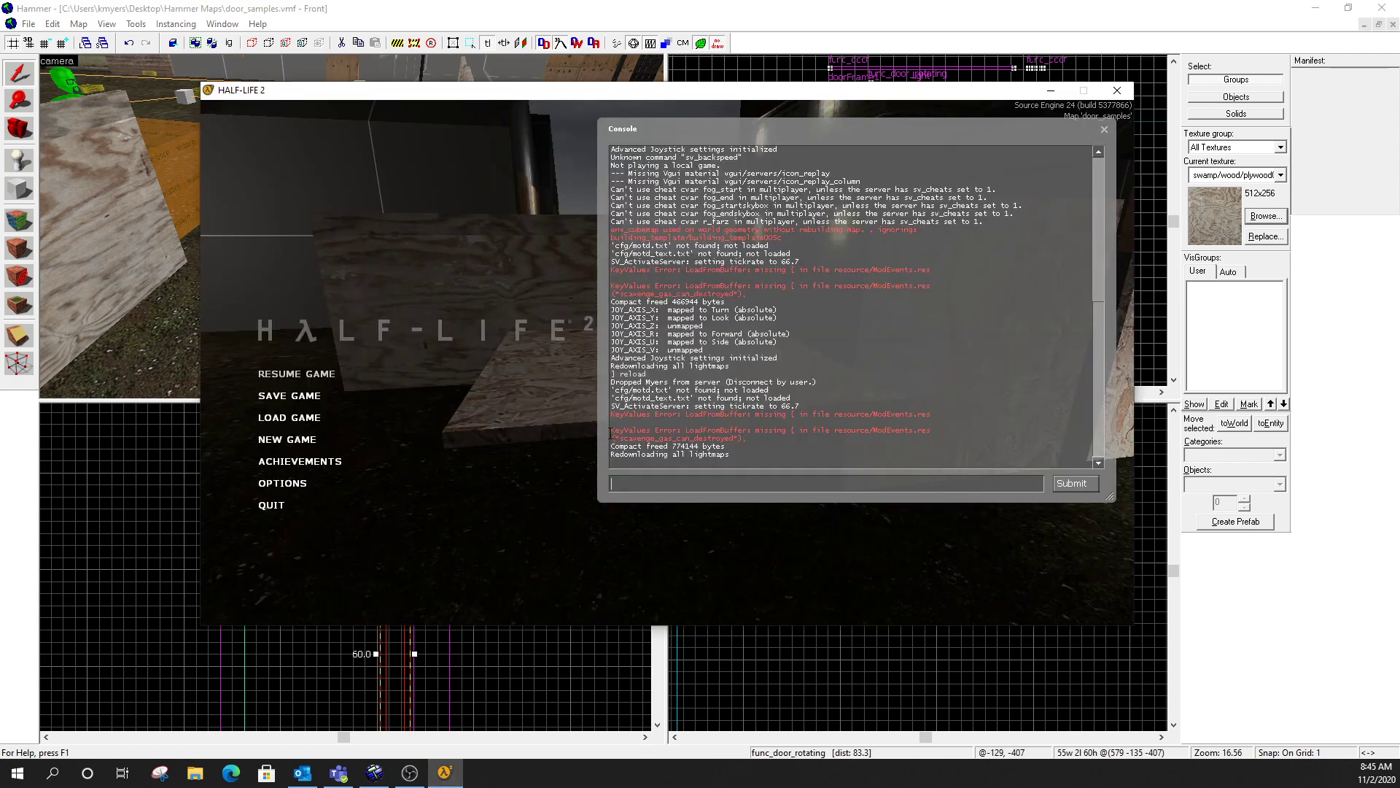
{"action": "type", "text": "reload"}
{"action": "key", "text": "Return"}
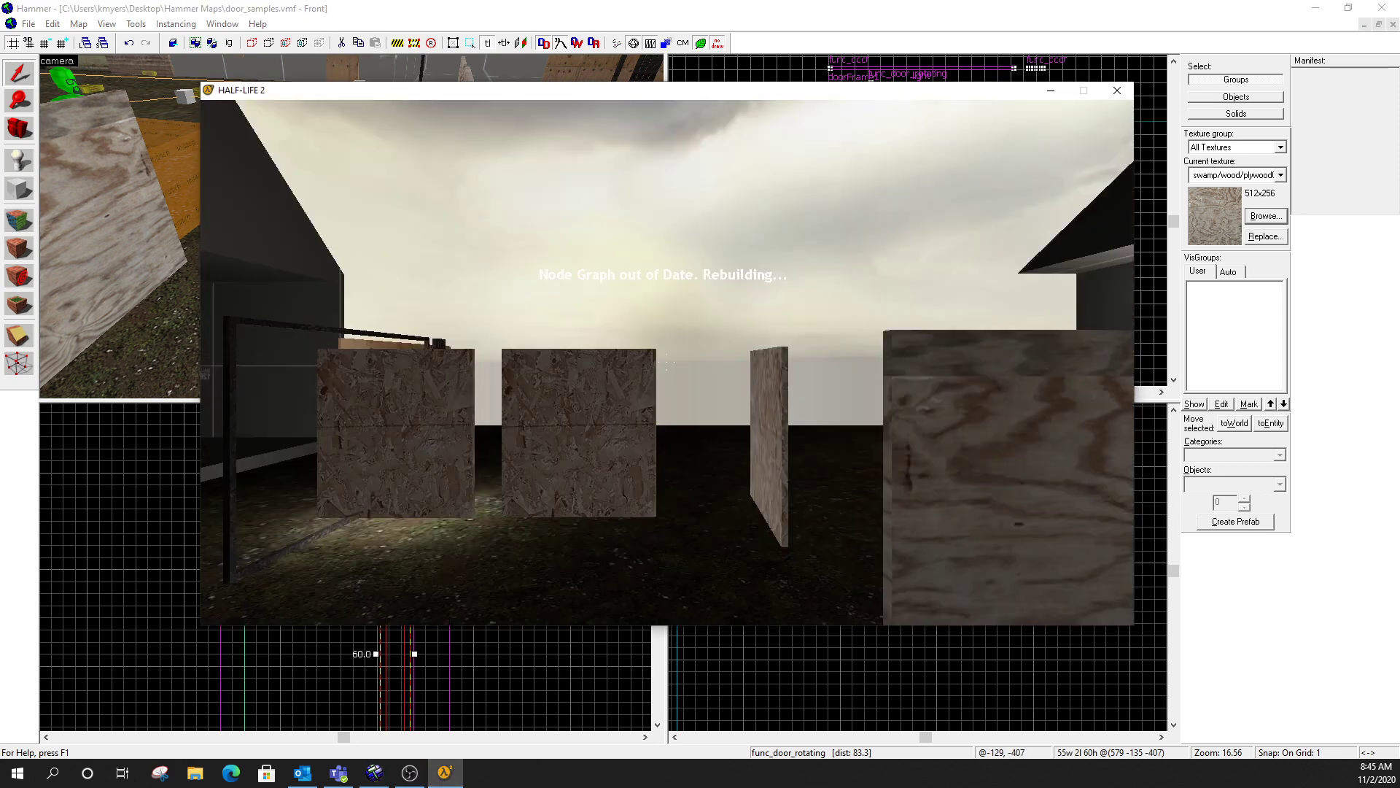
Walk up to the door with the raised origin and use it repeatedly to observe how it swings.
{"action": "key", "text": "w"}
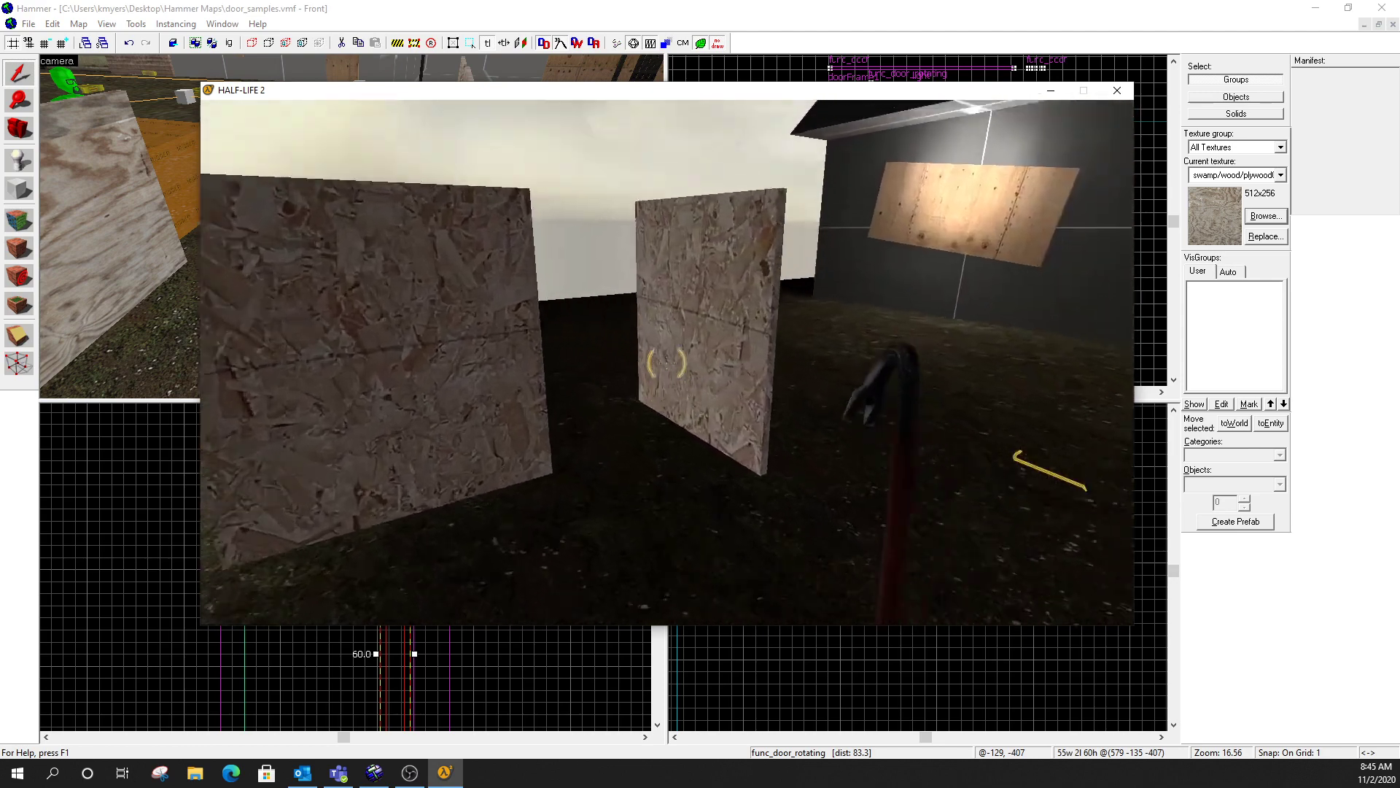
{"action": "key", "text": "e"}
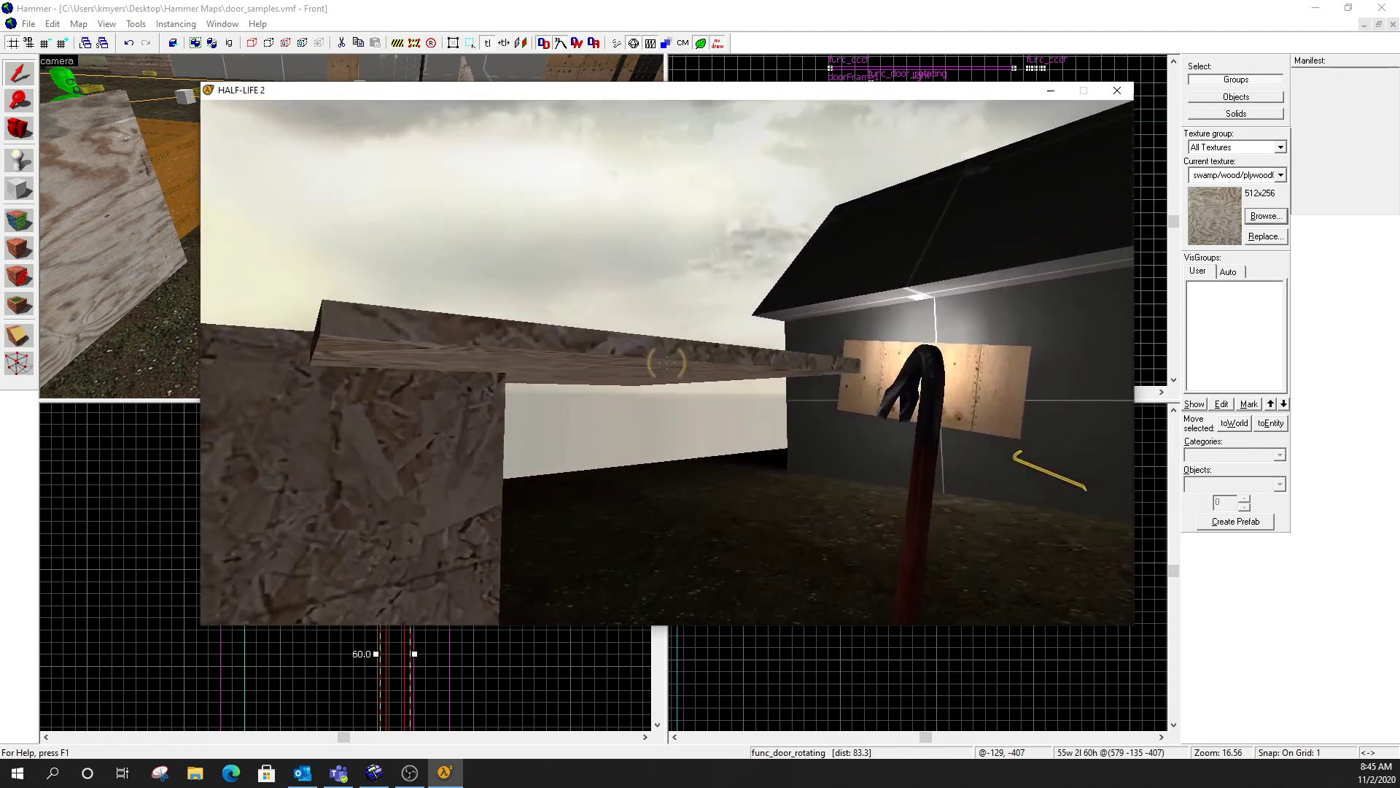
{"action": "key", "text": "e"}
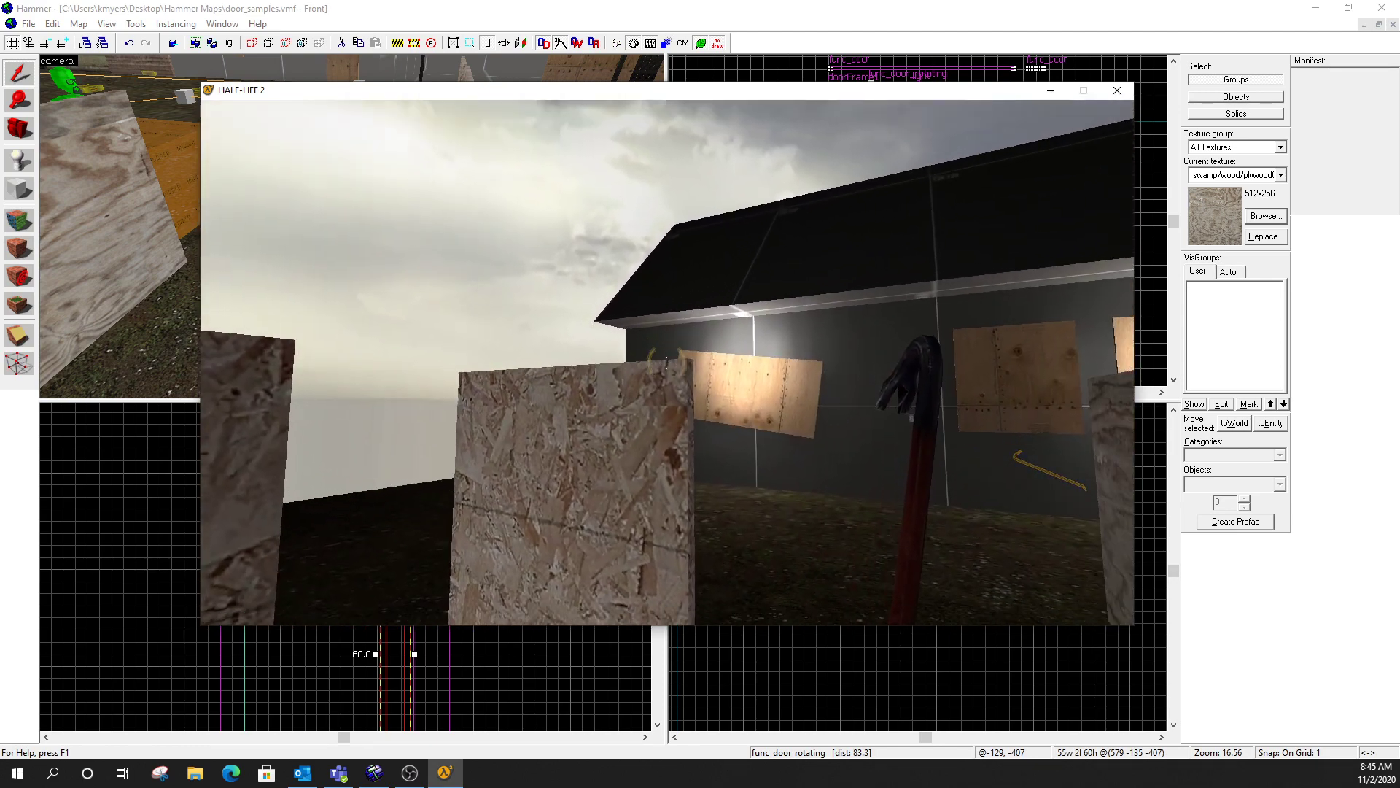
{"action": "key", "text": "e"}
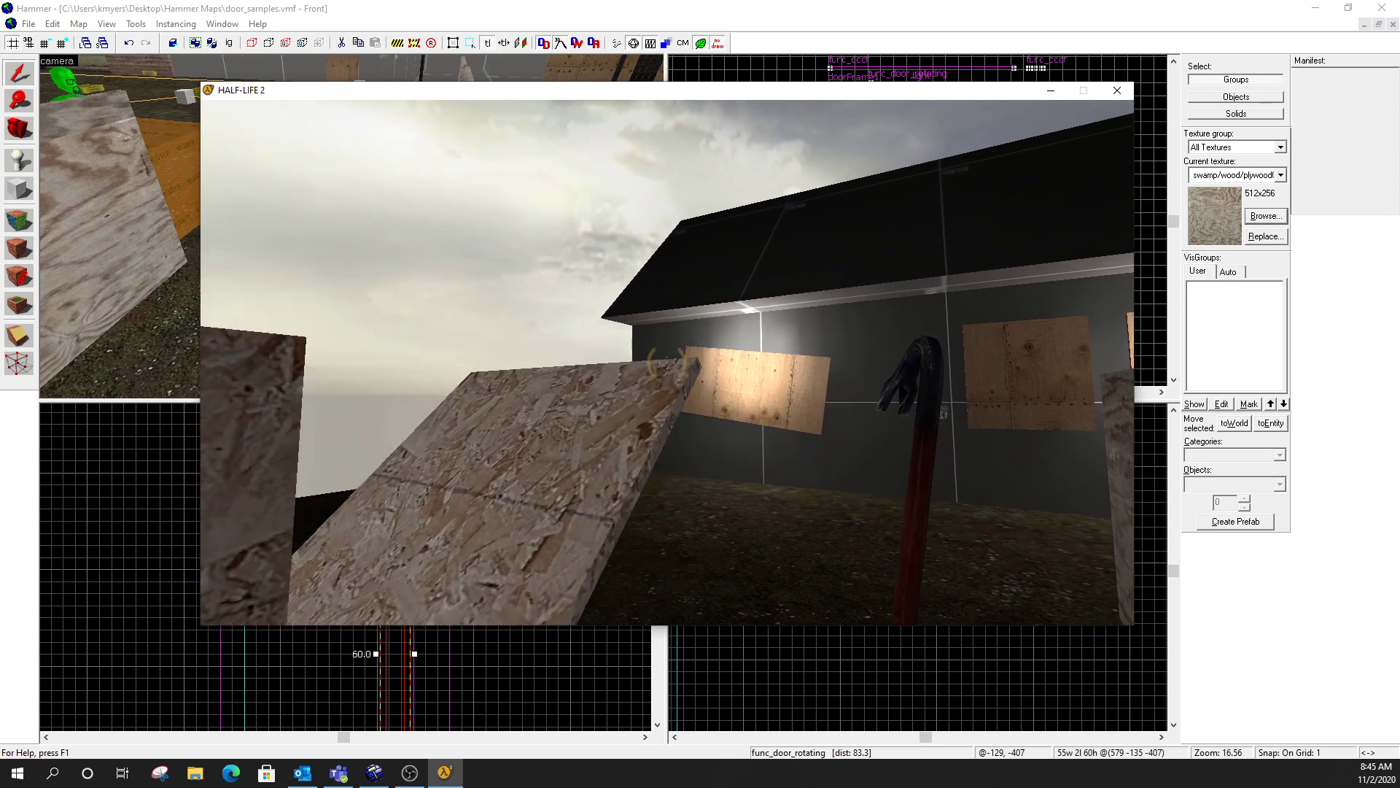
{"action": "key", "text": "e"}
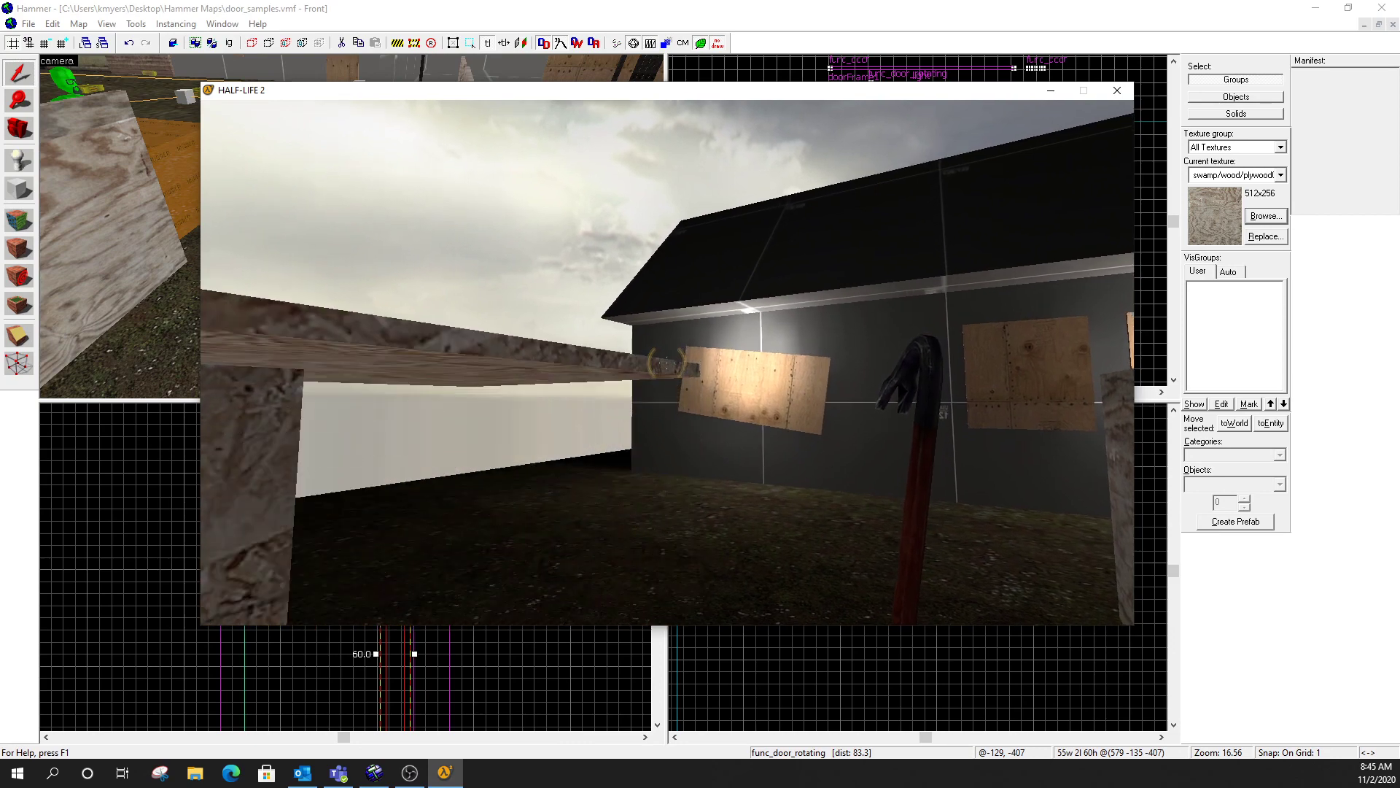
Back away and look over the three chipboard doors from the front, including the gap beside the metal frame.
{"action": "key", "text": "s"}
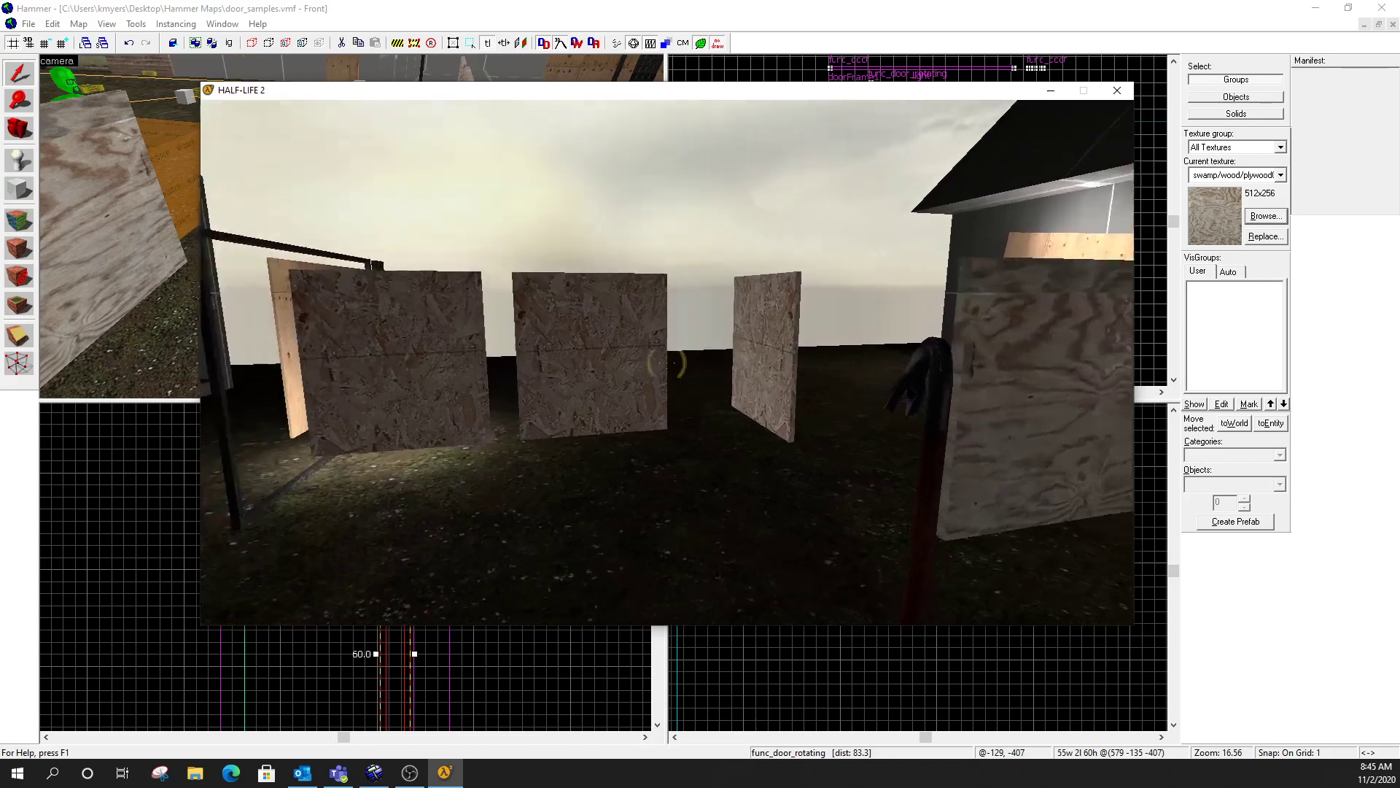
{"action": "key", "text": "w"}
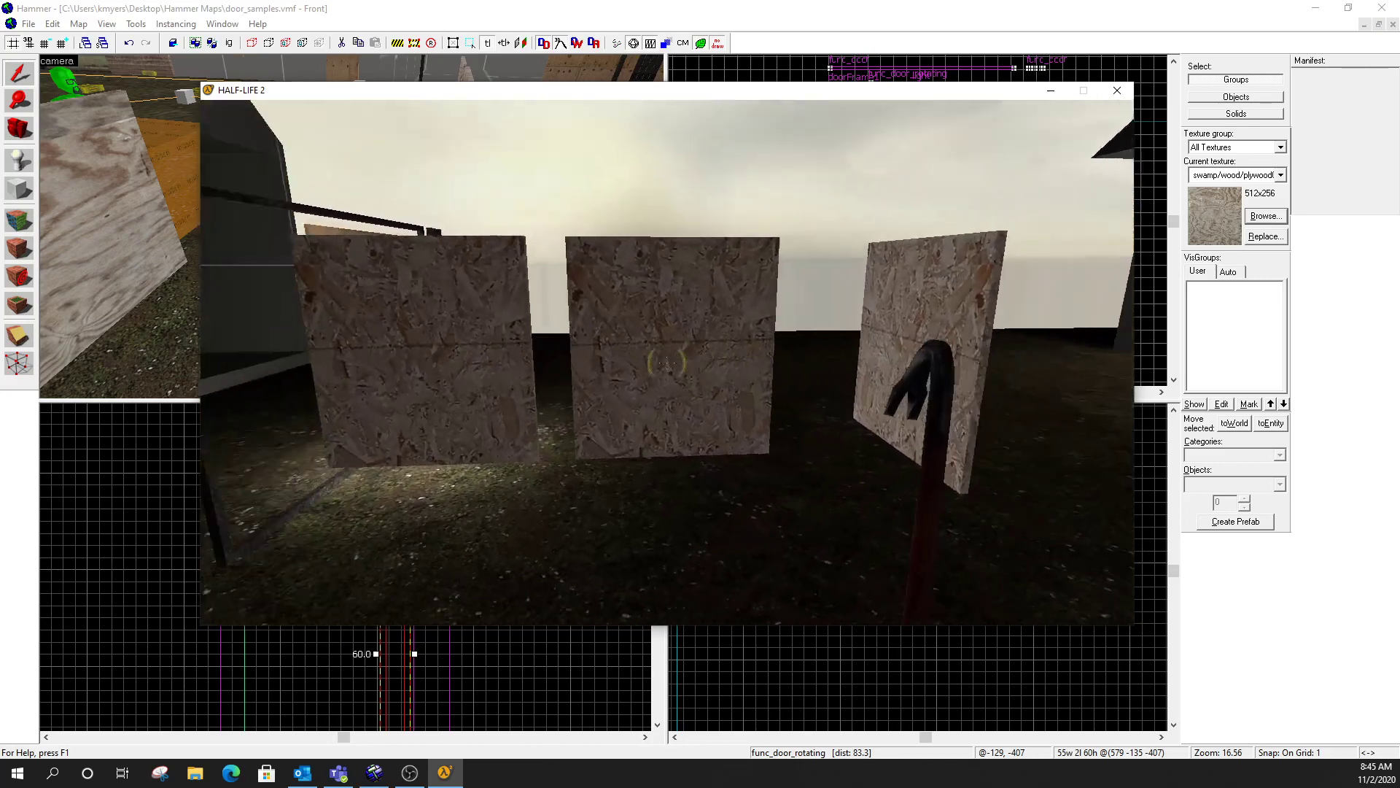
{"action": "key", "text": "w"}
{"action": "key", "text": "s"}
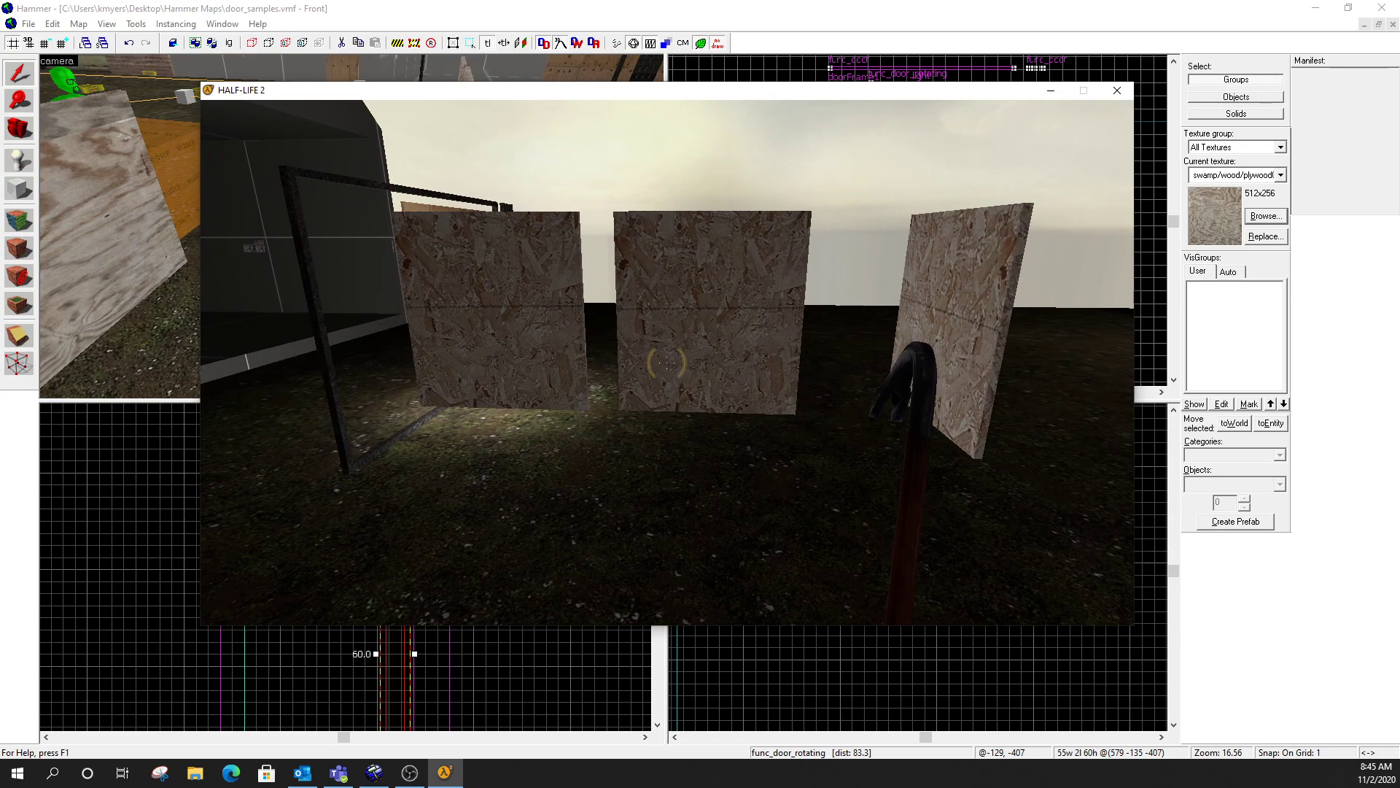
{"action": "key", "text": "a"}
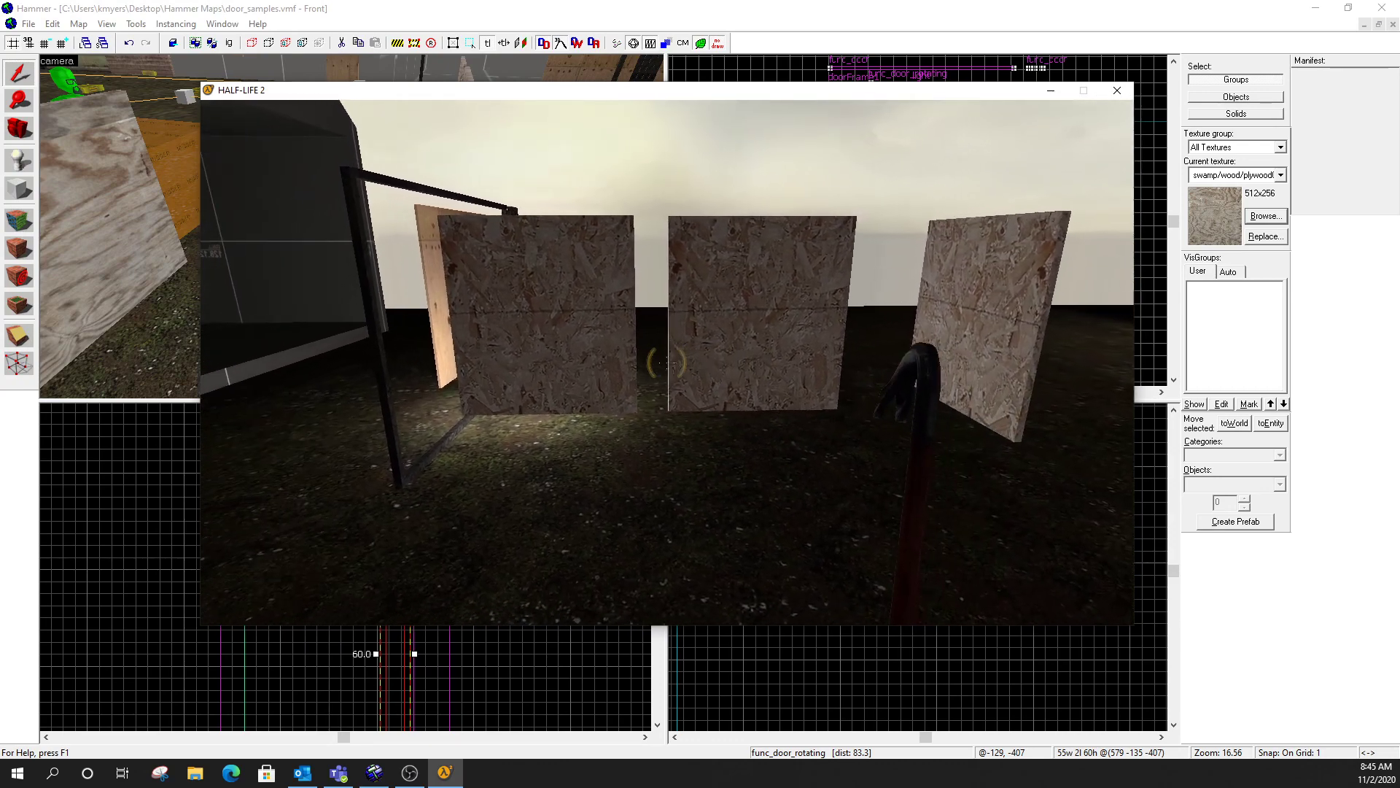
{"action": "key", "text": "w"}
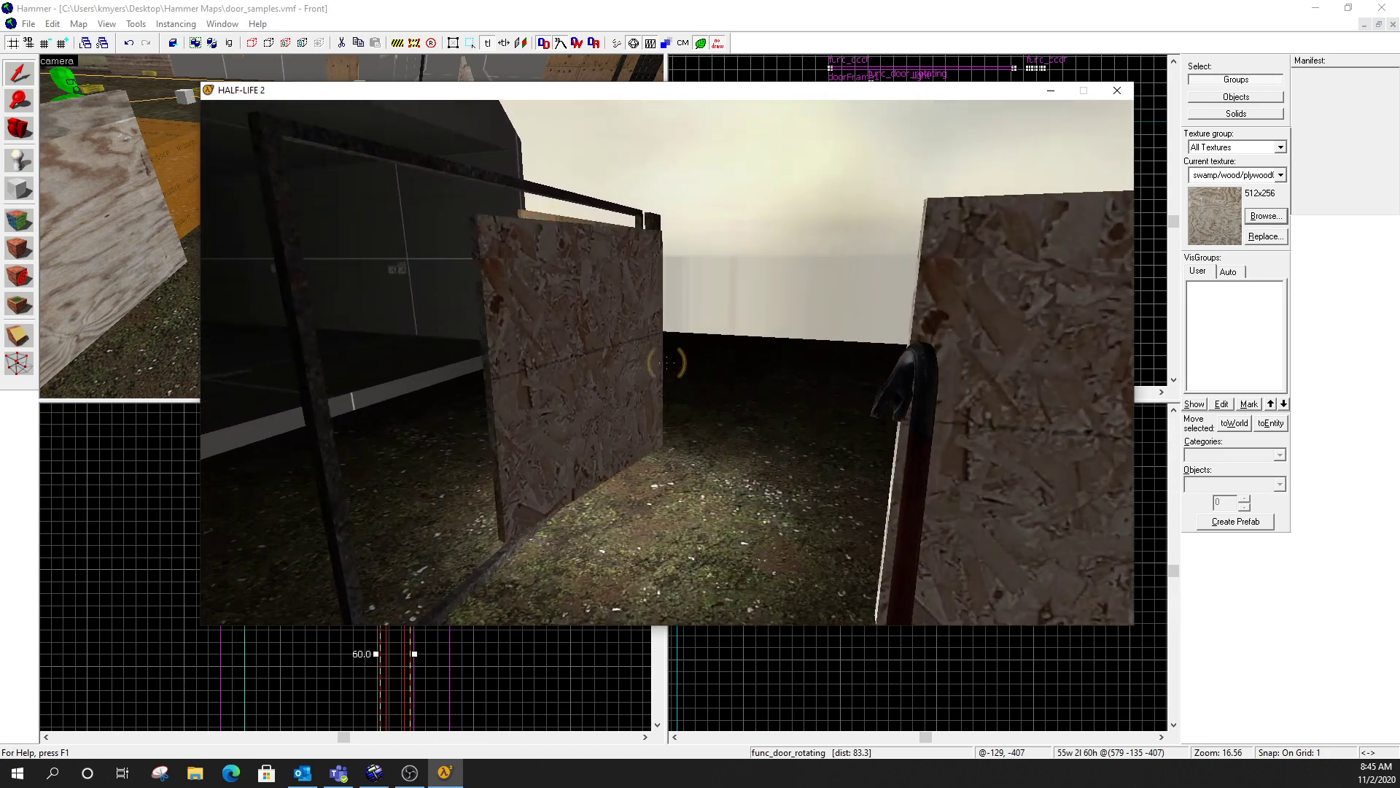
{"action": "key", "text": "s"}
Use the middle chipboard door from different angles to observe its rotation.
{"action": "key", "text": "e"}
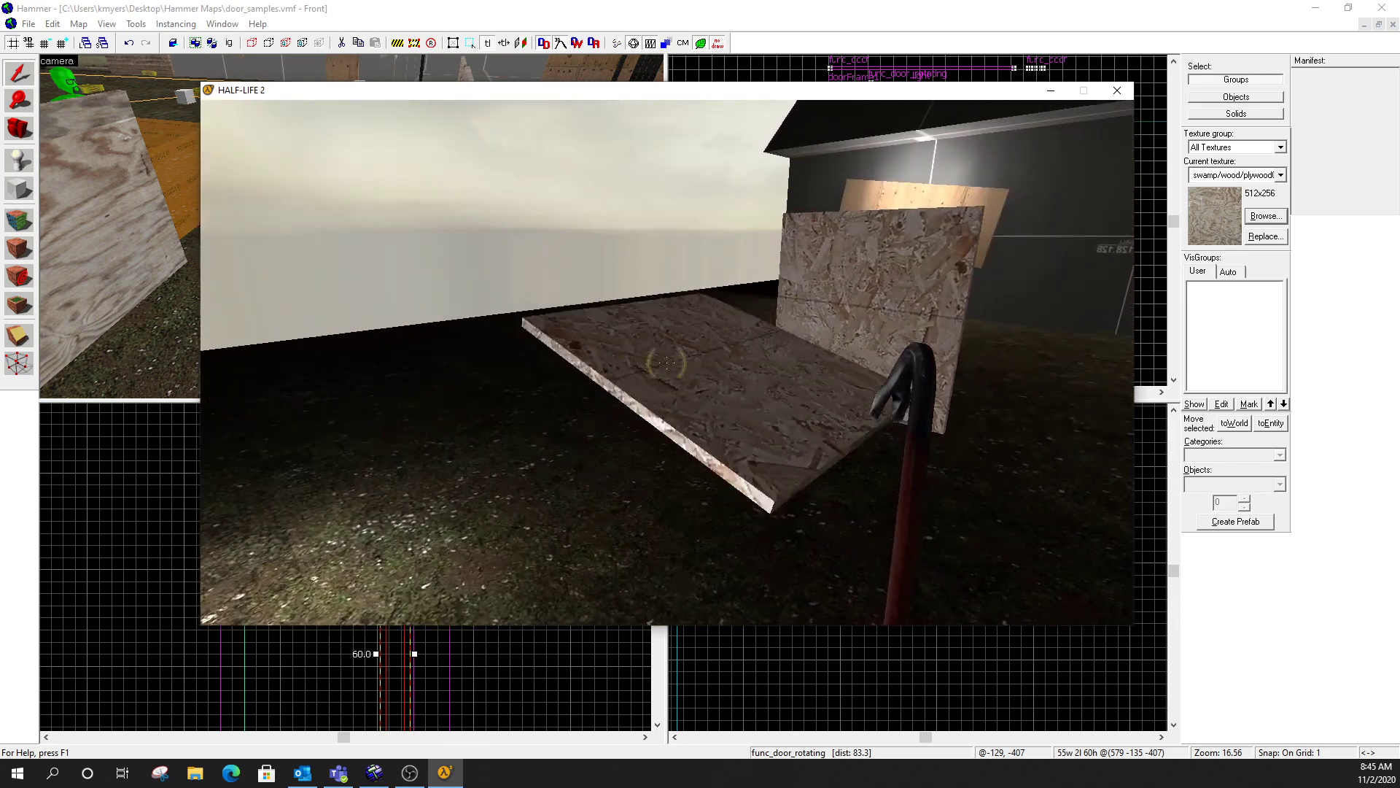
{"action": "key", "text": "d"}
{"action": "key", "text": "w"}
{"action": "key", "text": "e"}
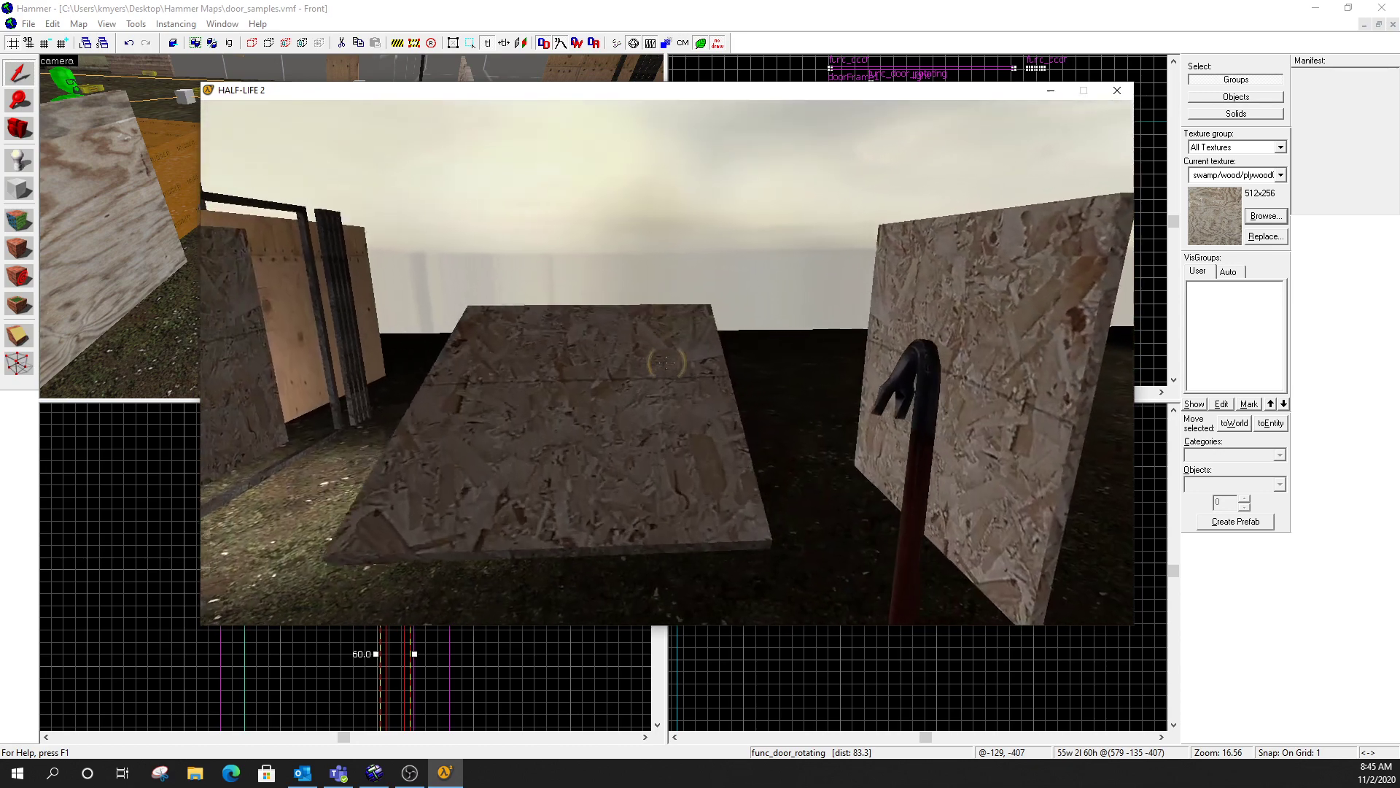
Walk past the plywood door and around the chipboard doors to examine them from the far side.
{"action": "key", "text": "w"}
{"action": "key", "text": "s"}
{"action": "key", "text": "w"}
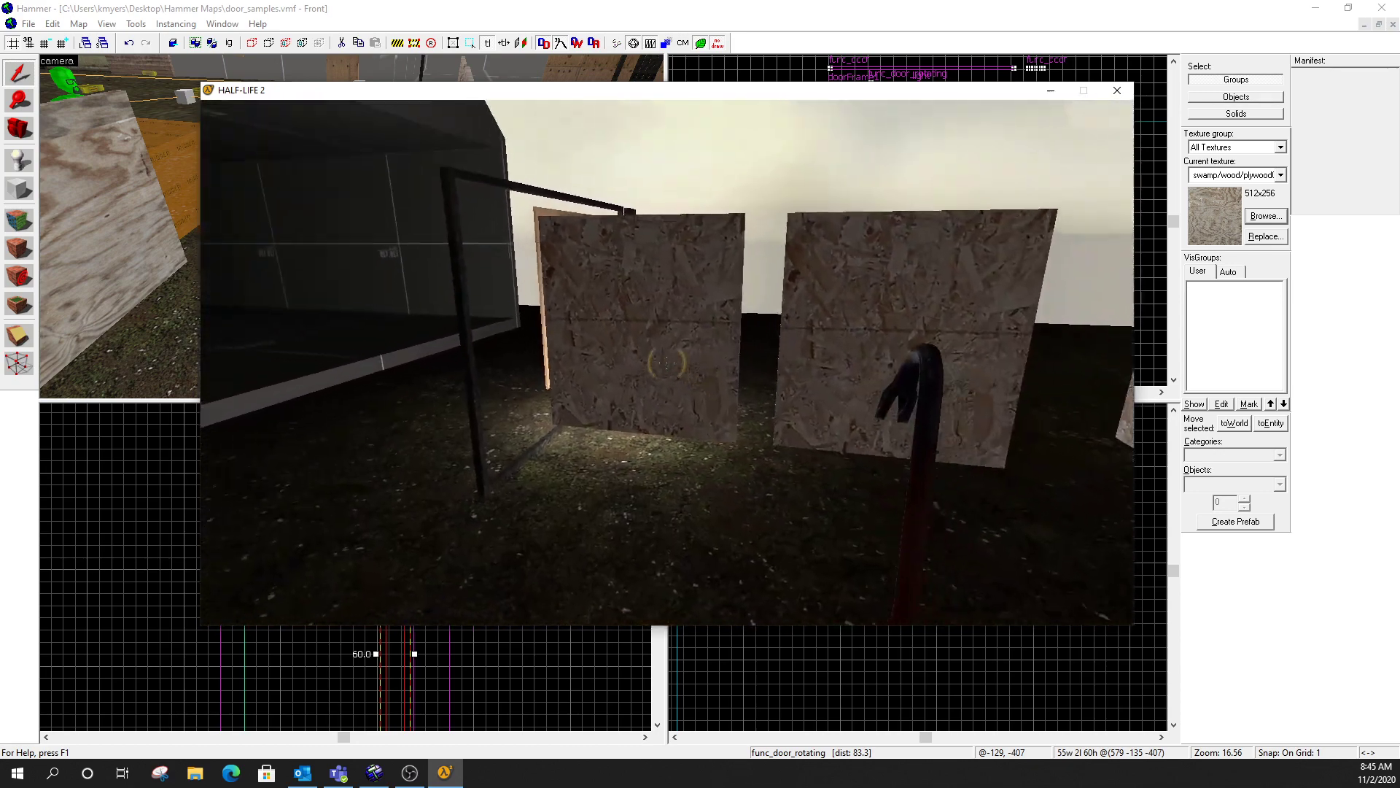
{"action": "key", "text": "s"}
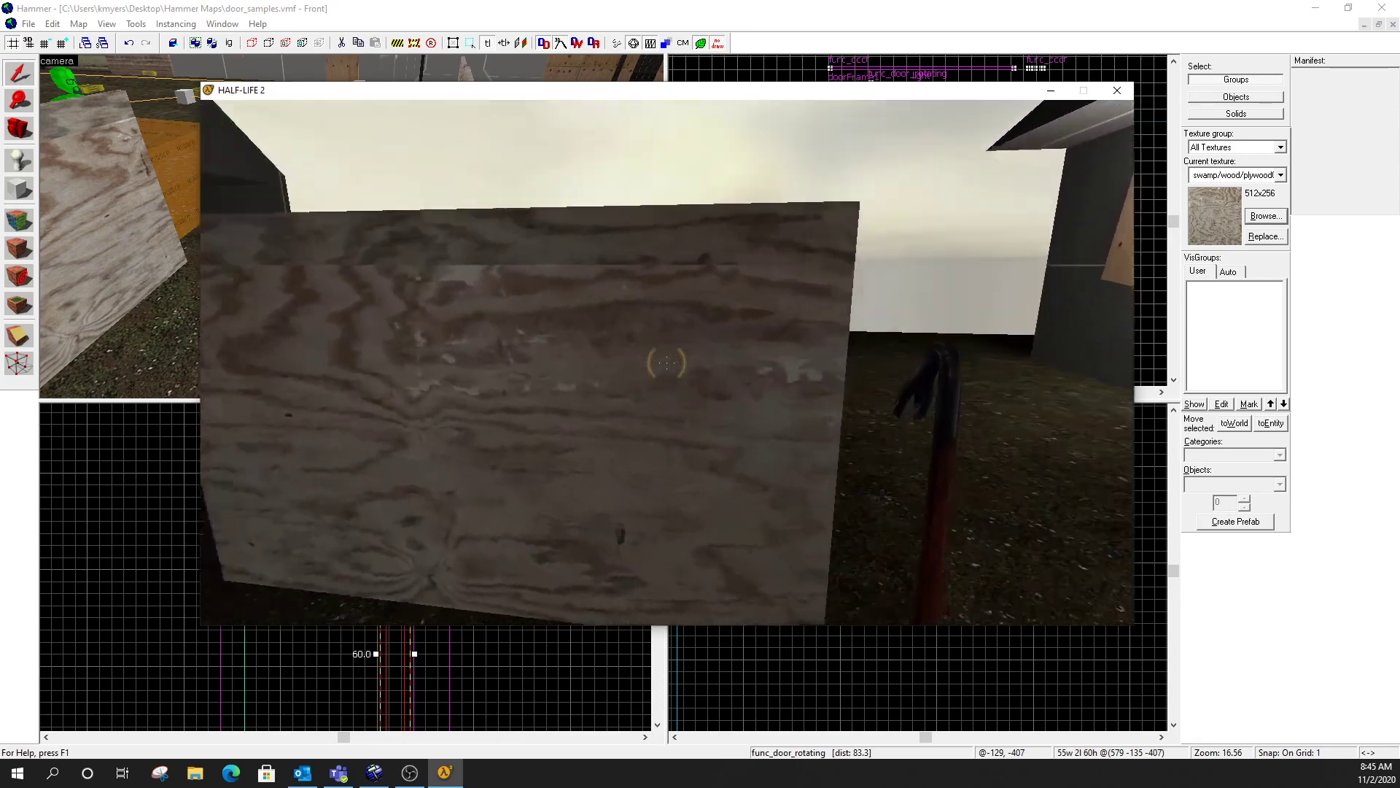
{"action": "key", "text": "d"}
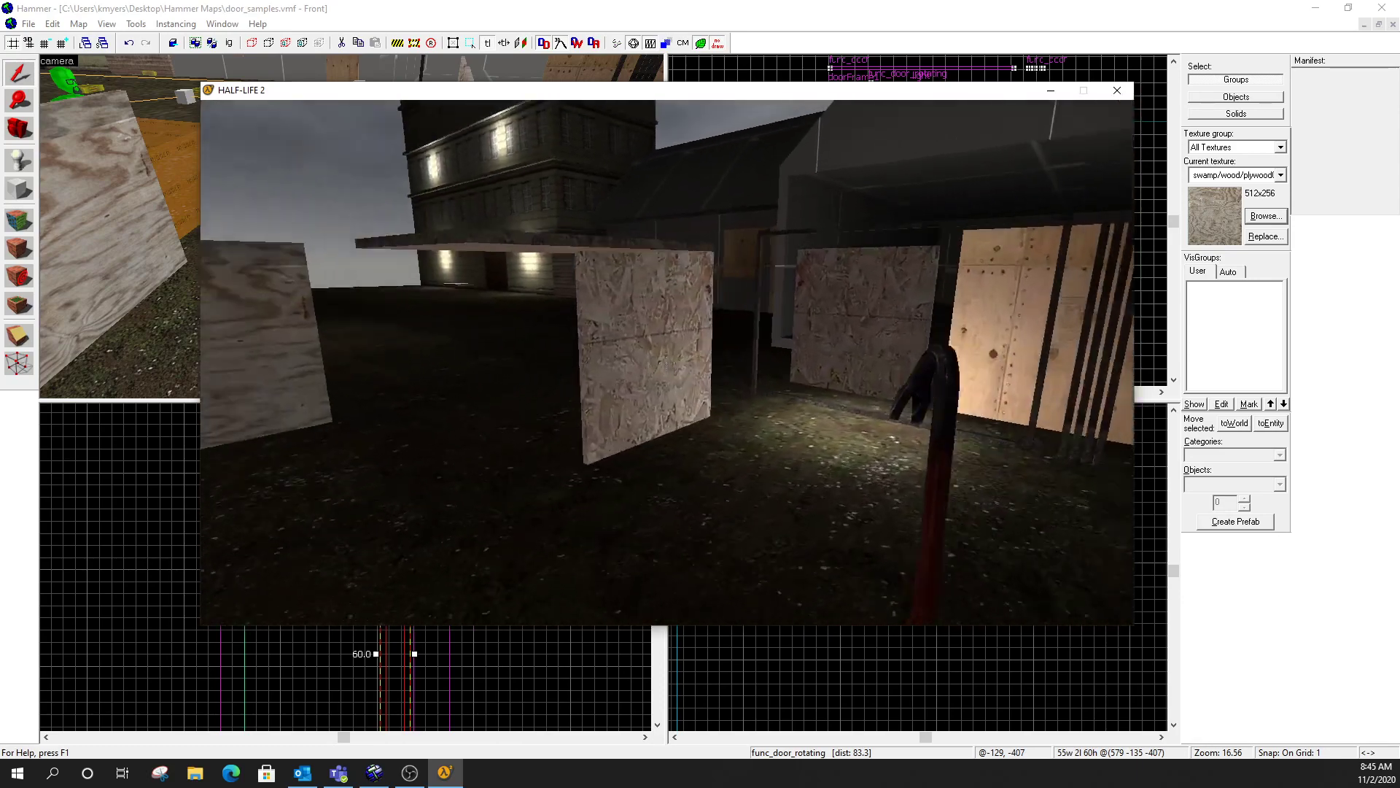
{"action": "key", "text": "w"}
{"action": "key", "text": "s"}
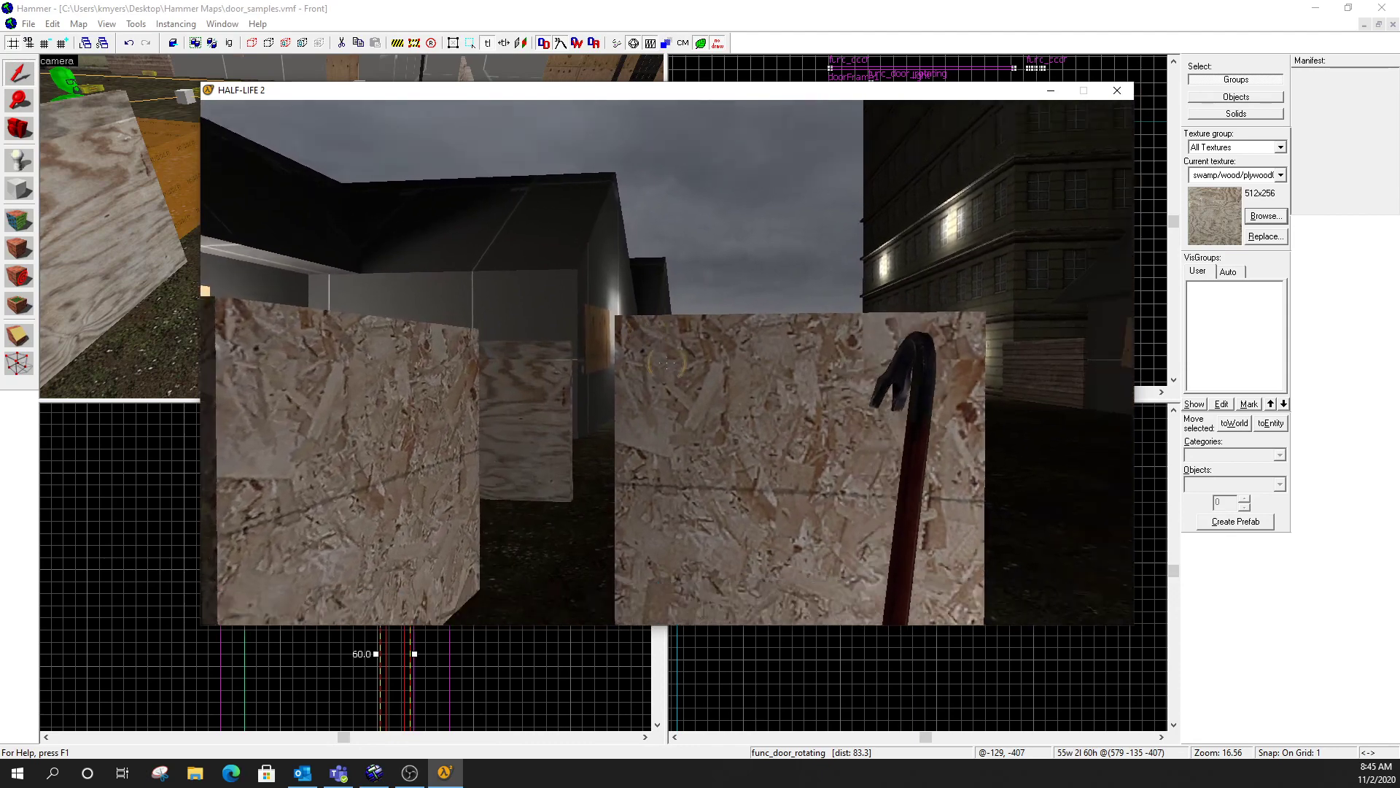
{"action": "key", "text": "d"}
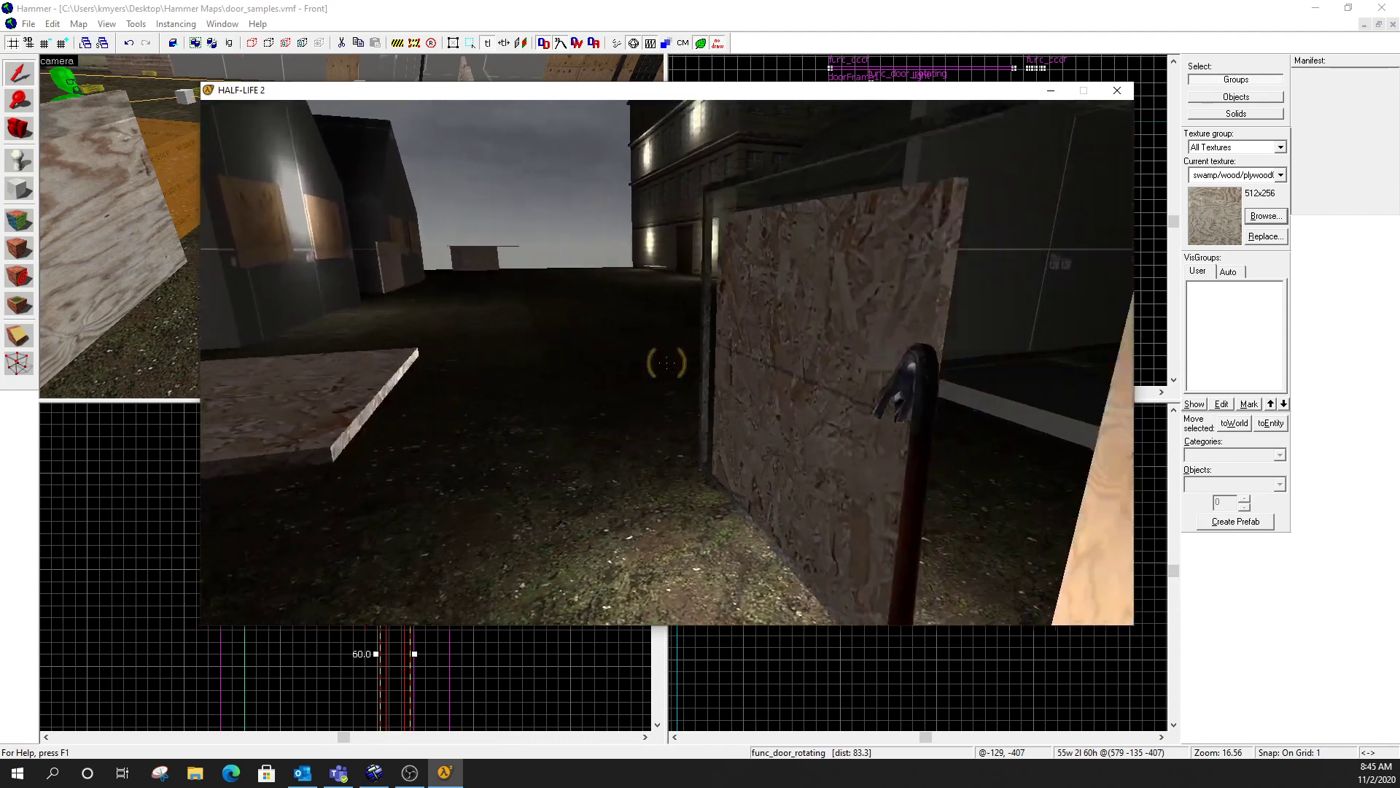
Use the chipboard doors from the far side to compare their rotations side by side, then pause the game.
{"action": "key", "text": "e"}
{"action": "key", "text": "w"}
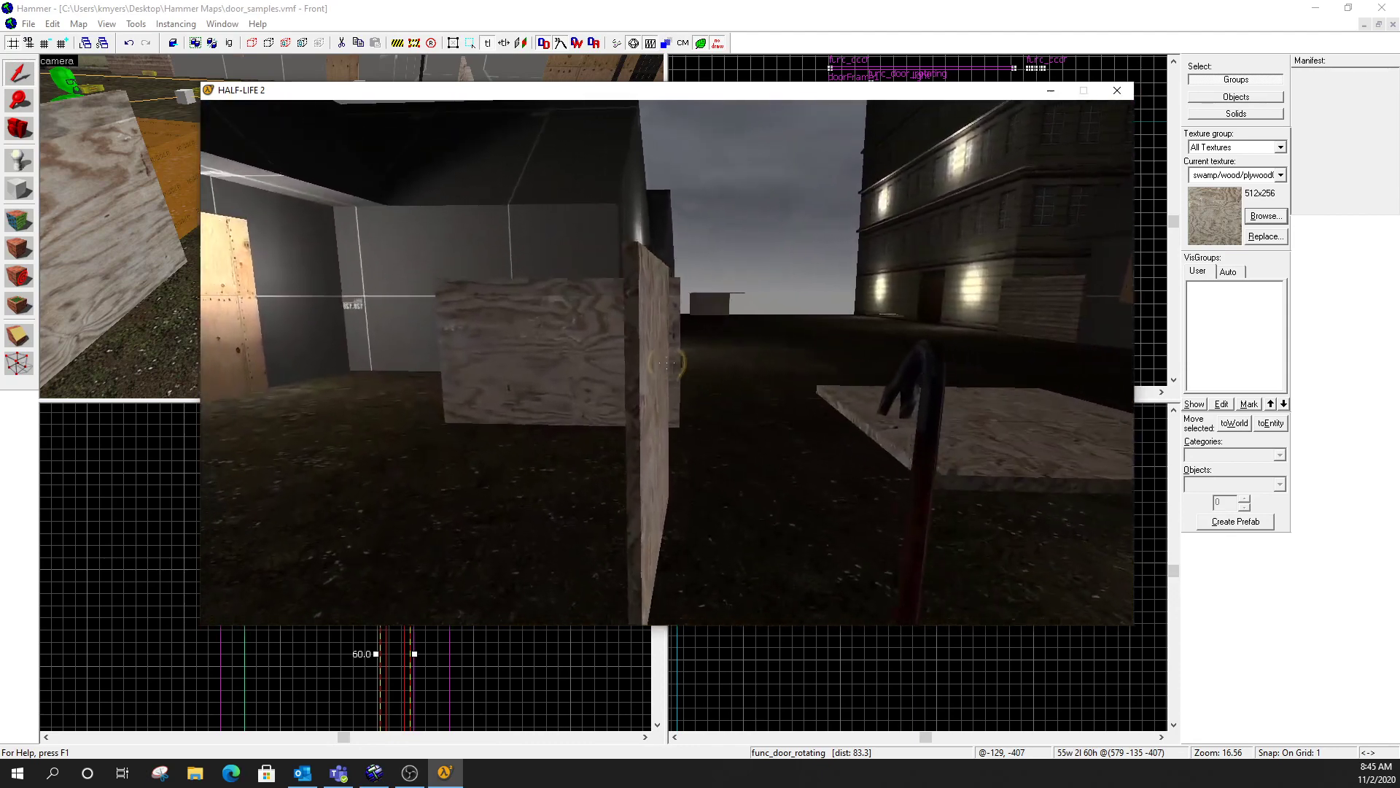
{"action": "key", "text": "d"}
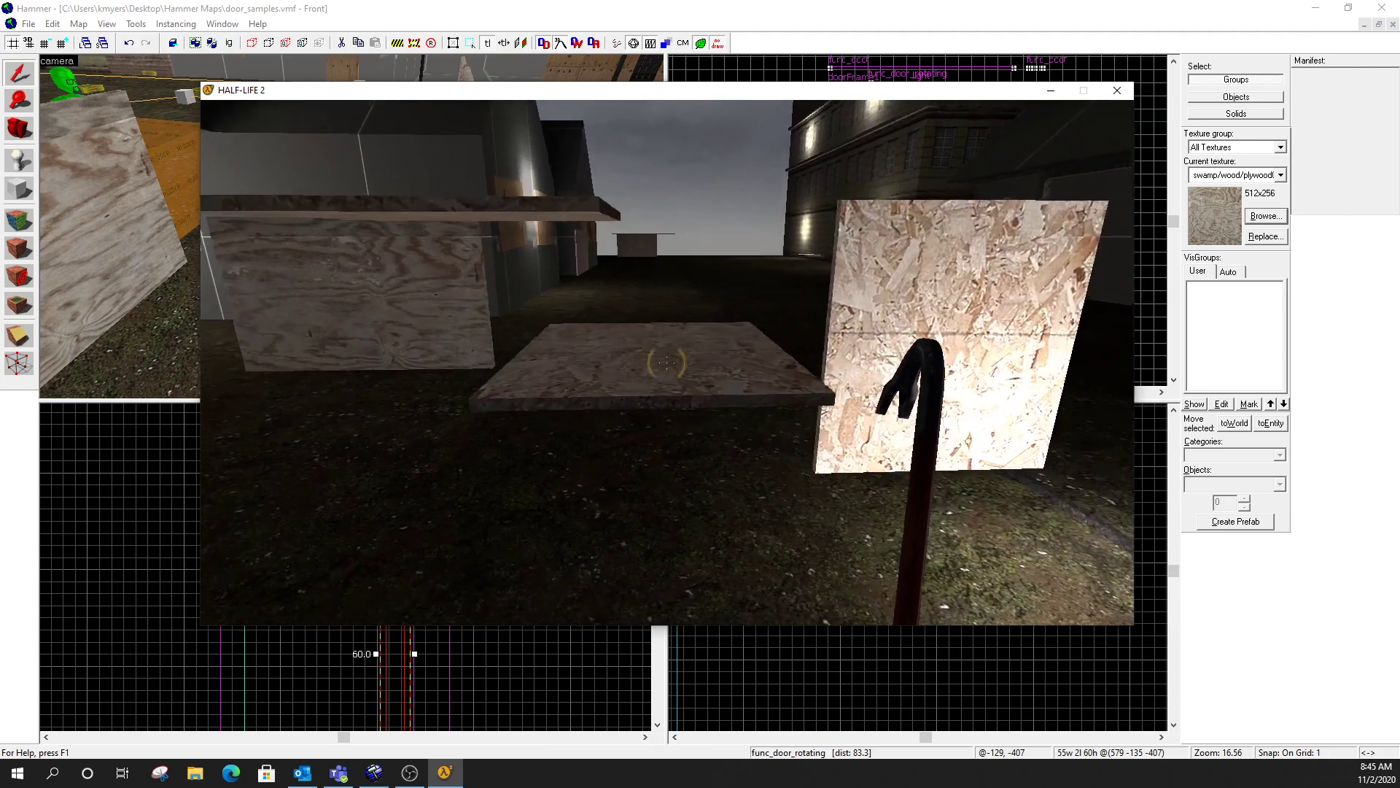
{"action": "key", "text": "e"}
{"action": "key", "text": "d"}
{"action": "key", "text": "w"}
{"action": "key", "text": "e"}
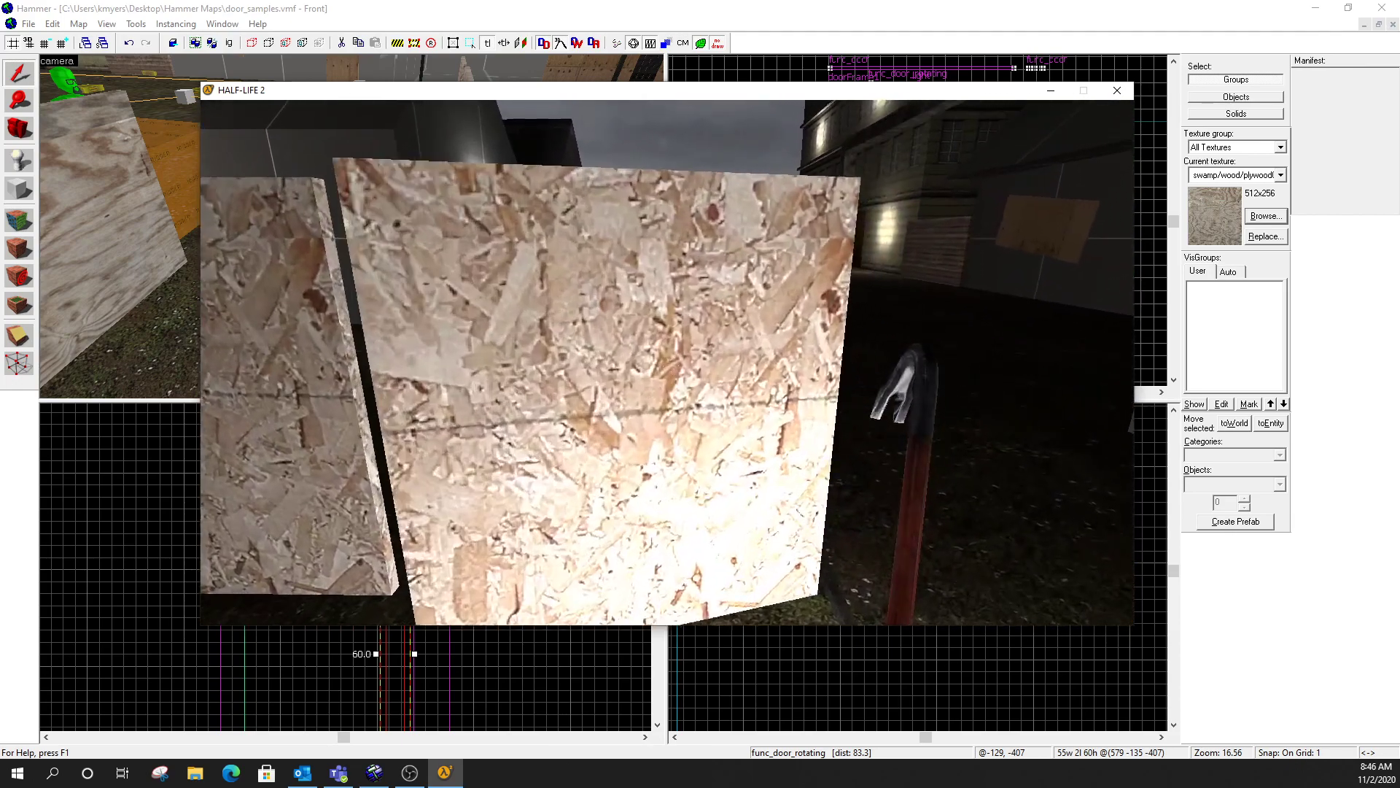
{"action": "key", "text": "s"}
{"action": "key", "text": "grave"}
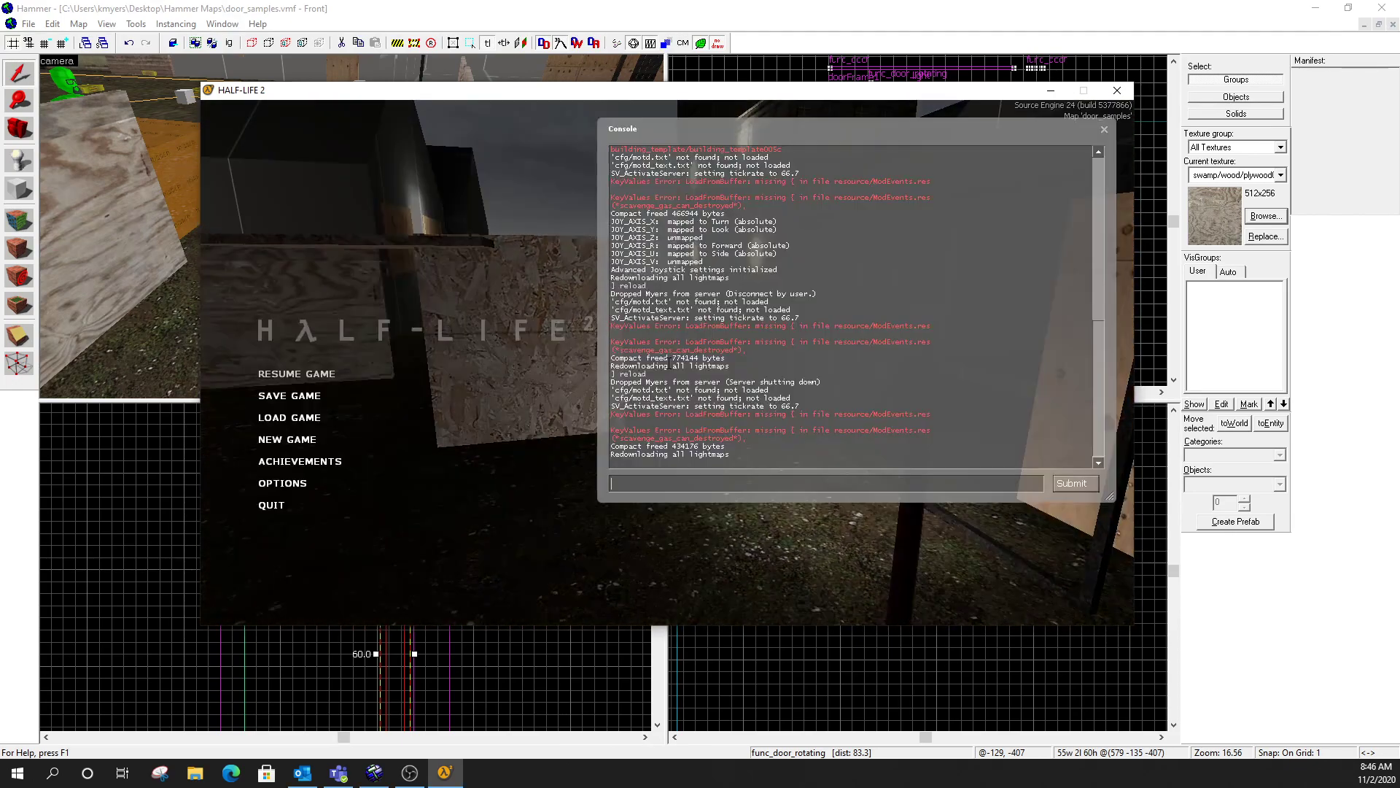